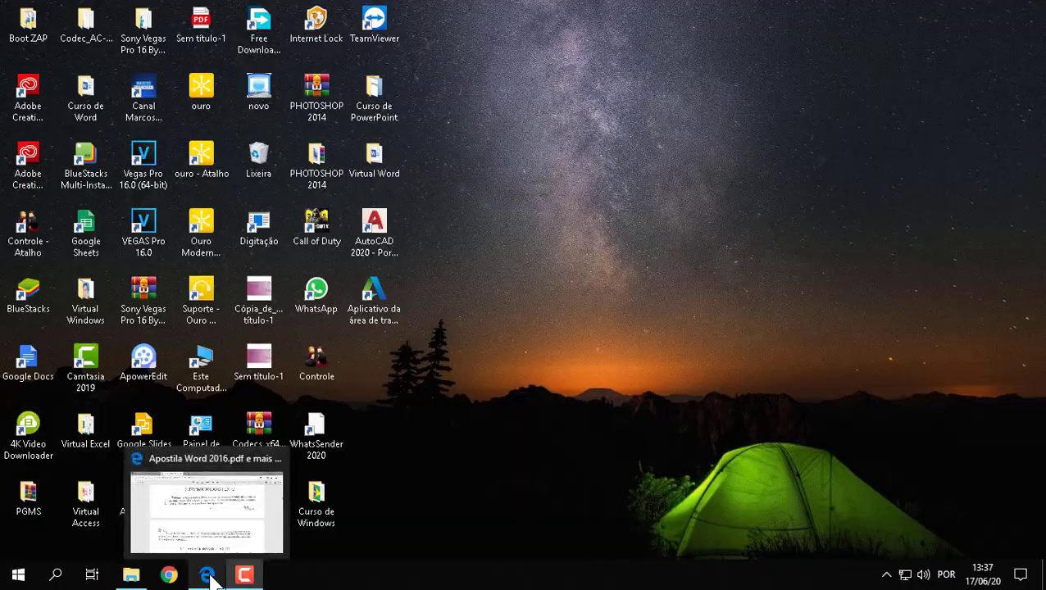
Step: Switch to Edge and read section 3.1, Selecionando Texto, in the Apostila Word 2016.pdf handout
click(210, 579)
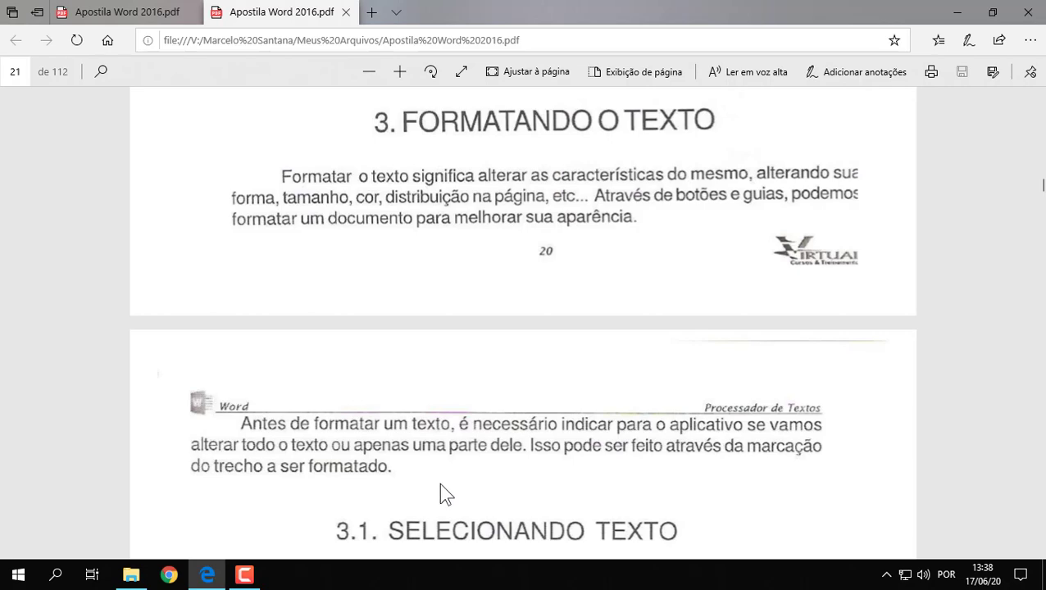
scroll(695, 458, down, 3)
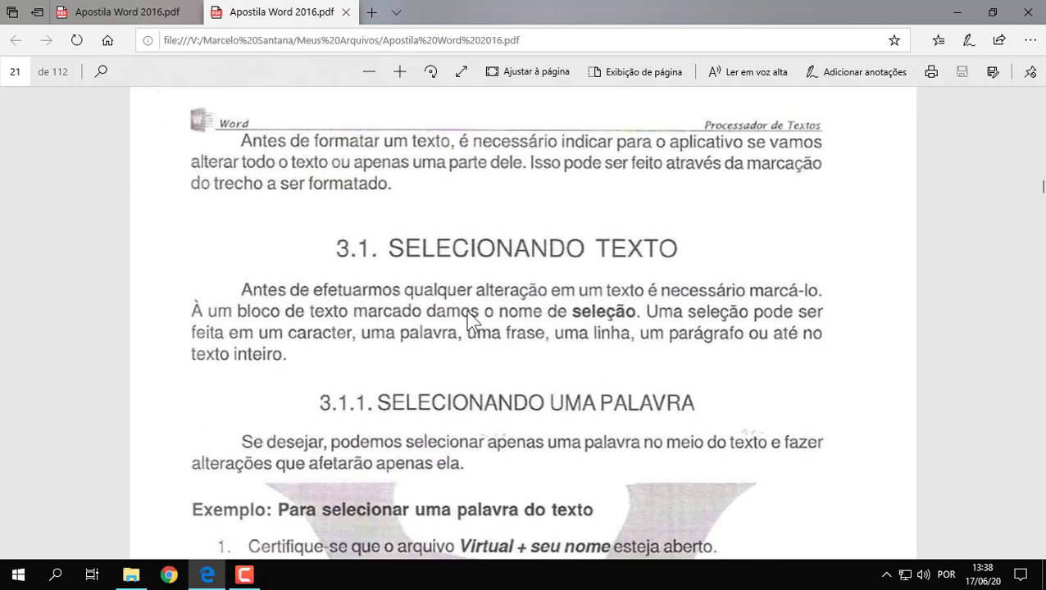
scroll(471, 320, down, 1)
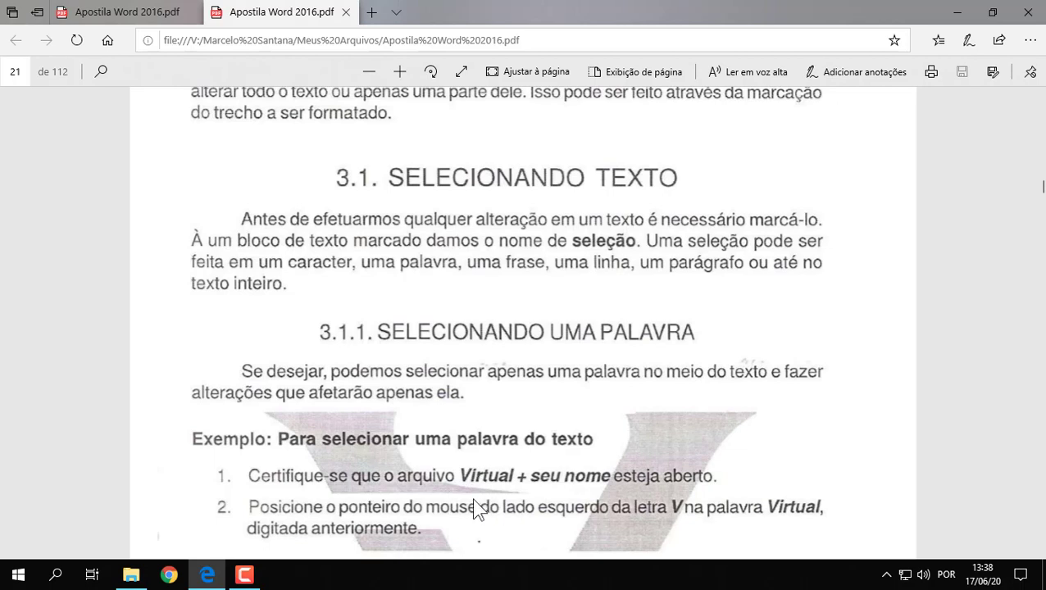
scroll(474, 500, down, 1)
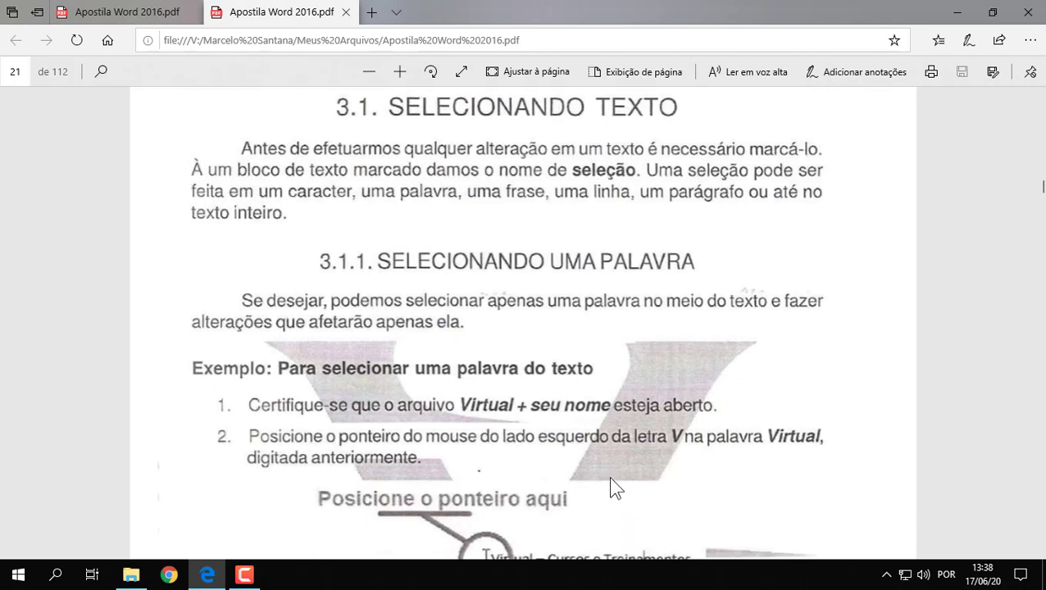
Step: Minimize the handout and open the Aluno Virtual document from the Virtual Word folder on the desktop
click(951, 14)
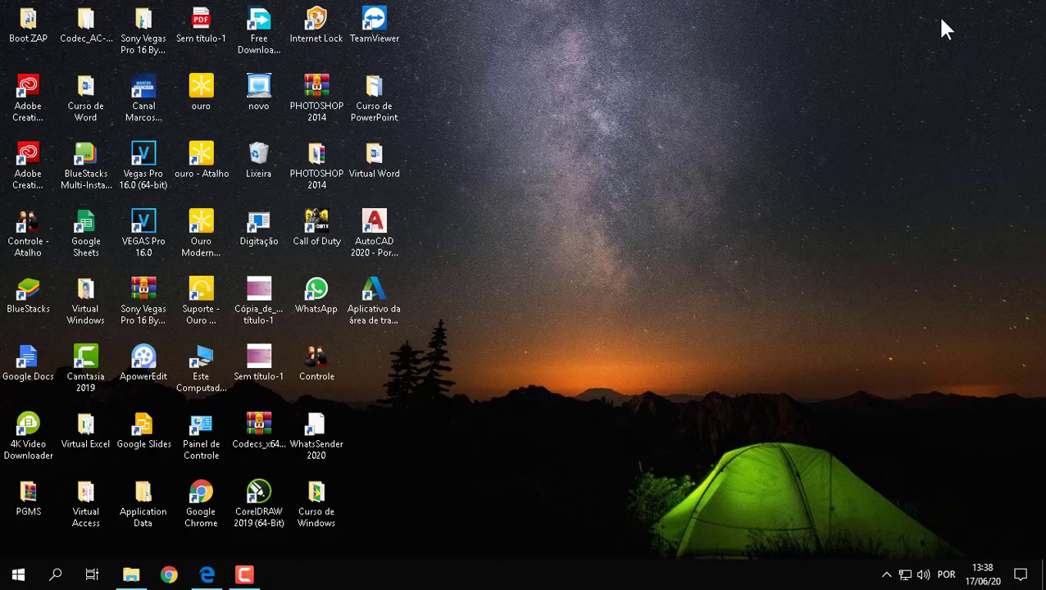
double_click(385, 161)
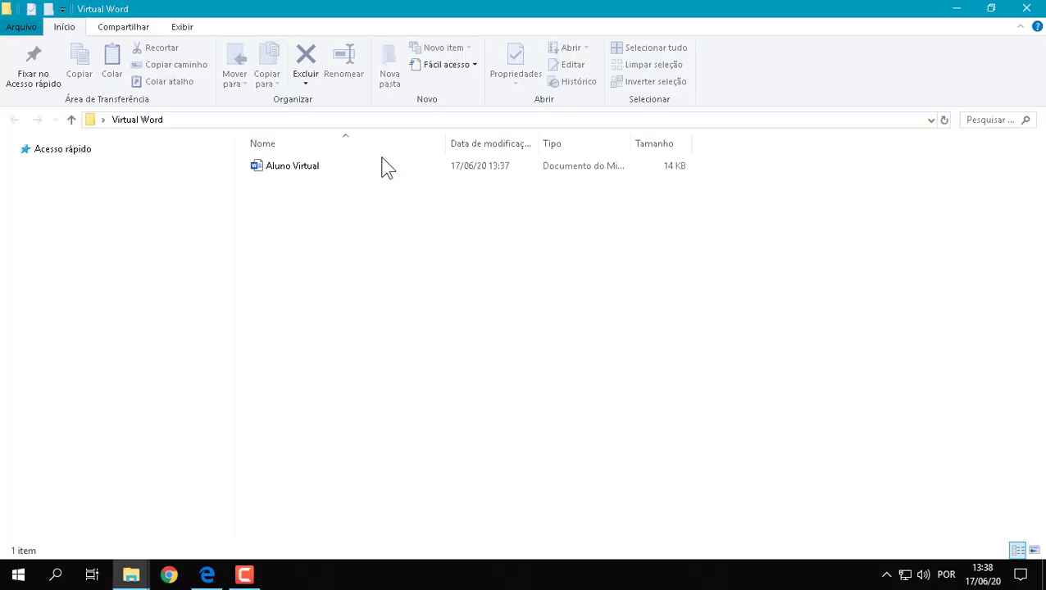
click(279, 176)
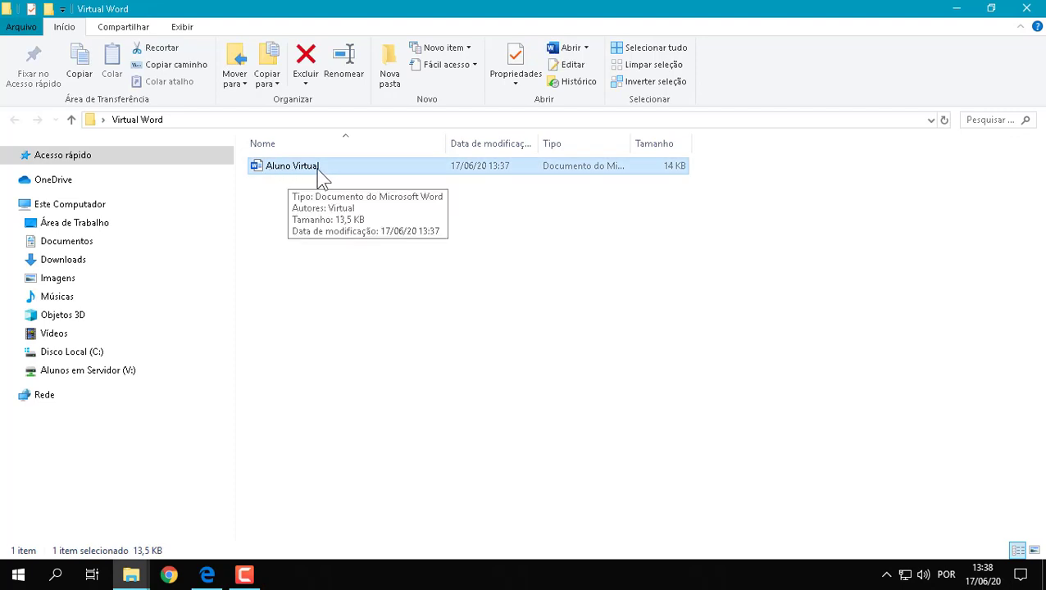
double_click(319, 173)
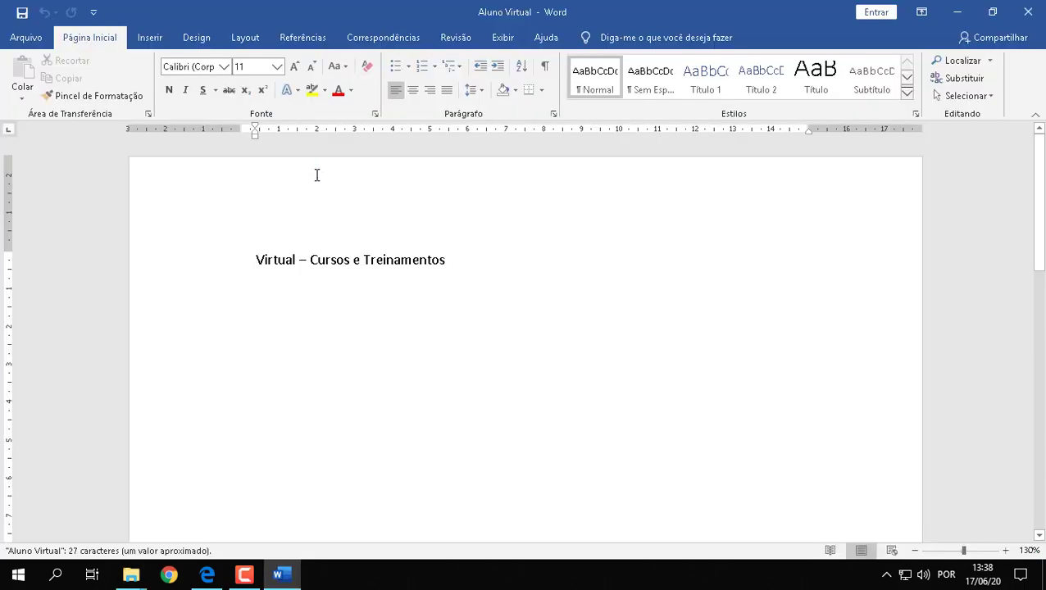
Step: Consult section 3.1.1 of the handout in Edge, and select only the word "Virtual" in the Word document
click(207, 573)
scroll(482, 339, down, 1)
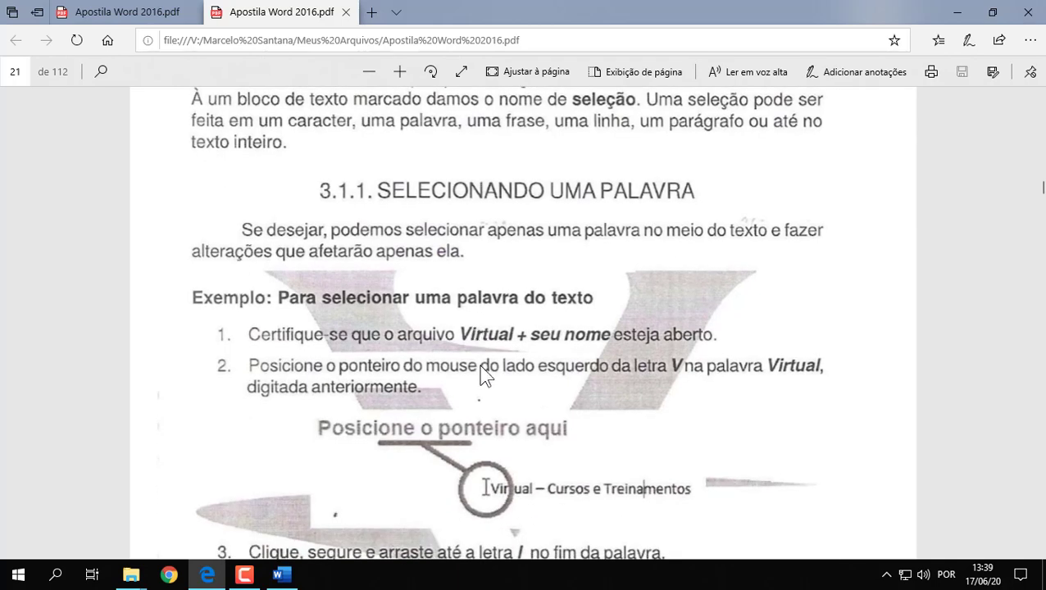
scroll(484, 376, down, 1)
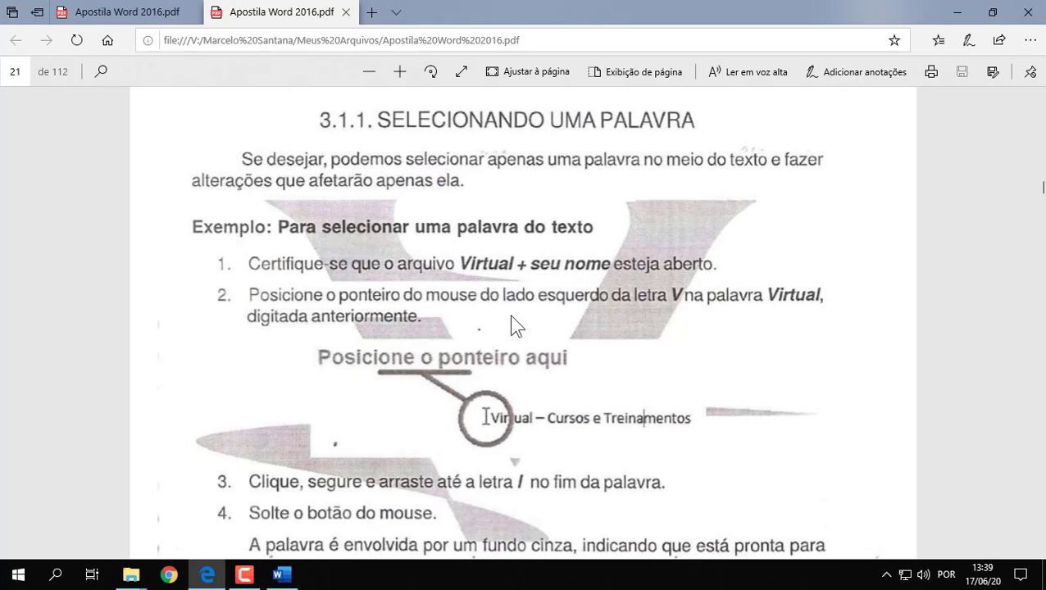
scroll(512, 319, down, 1)
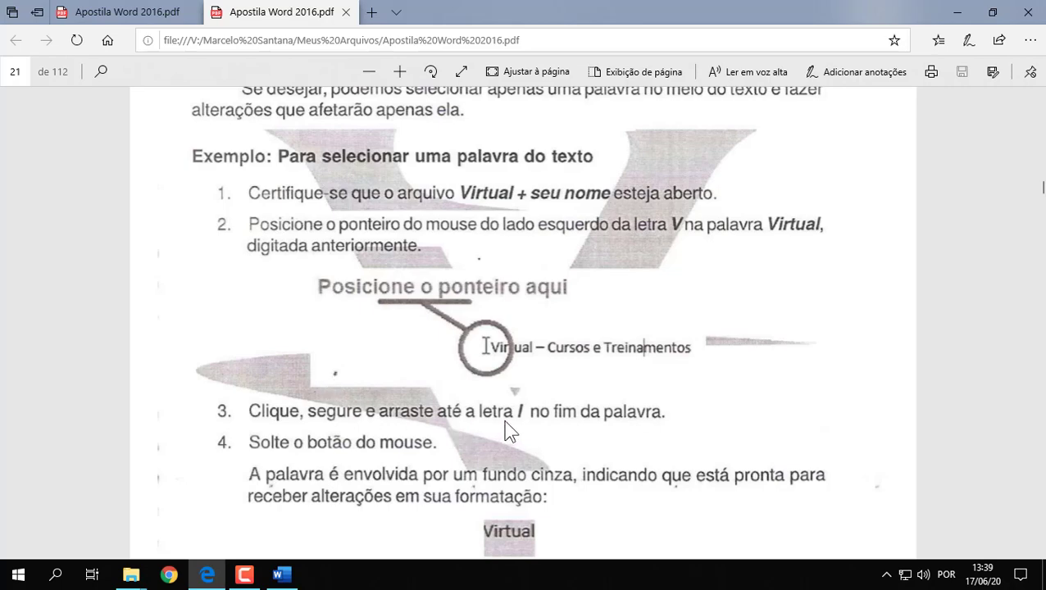
click(293, 578)
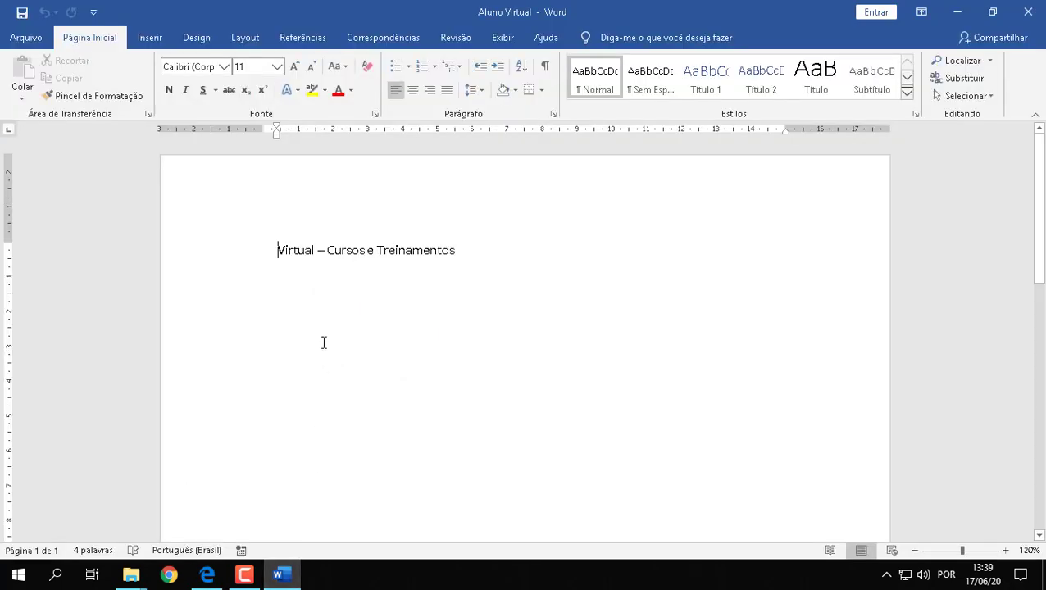
click(278, 250)
drag(277, 250, 316, 250)
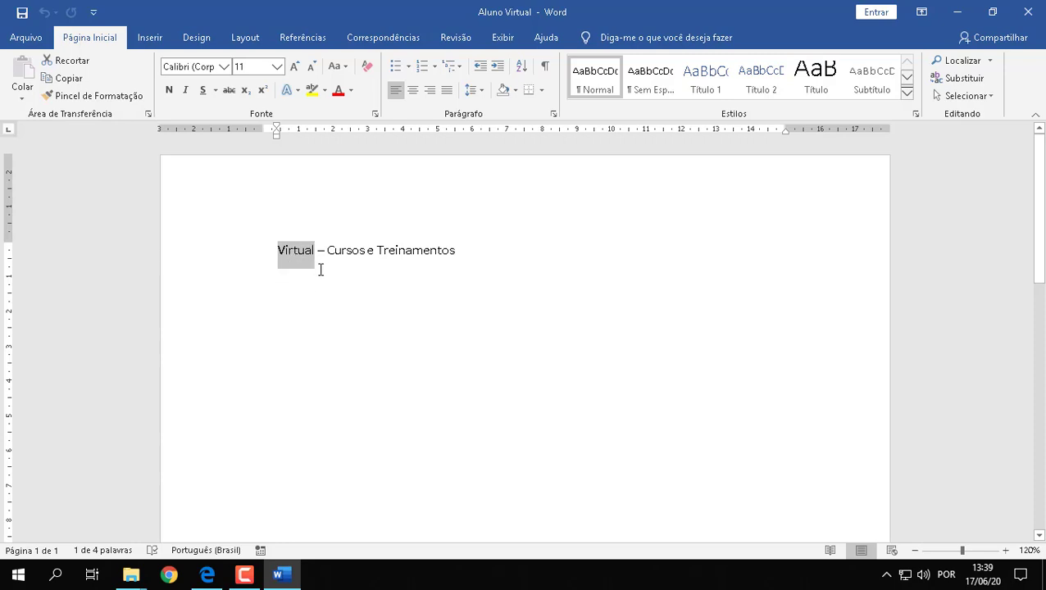
Step: Consult section 3.1.2 of the handout in Edge, and practise deselecting and reselecting the word "Virtual" in Word, ending with nothing selected
click(209, 575)
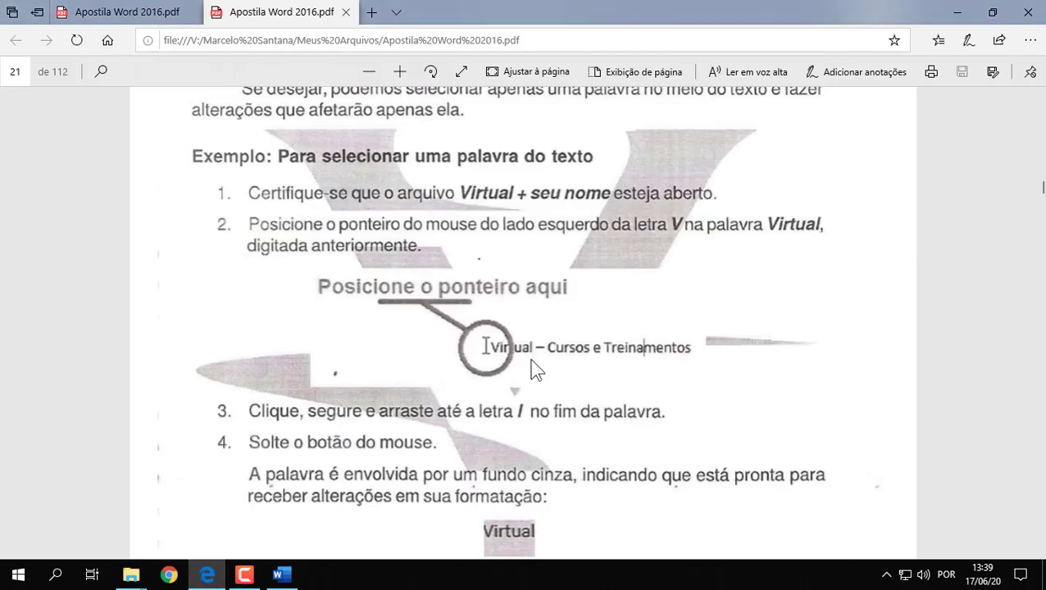
scroll(533, 370, down, 2)
scroll(529, 366, down, 5)
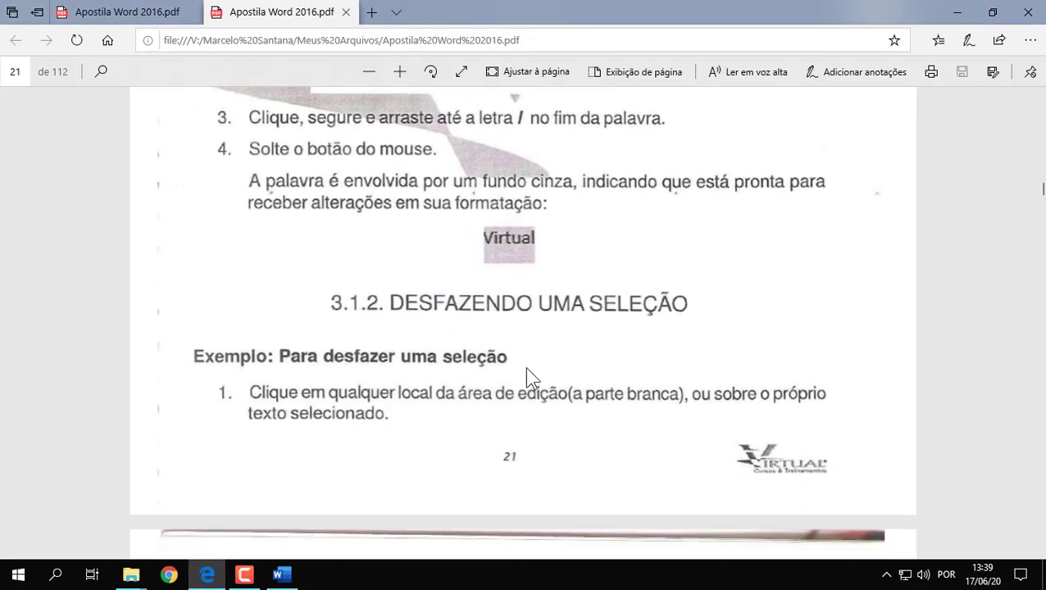
scroll(527, 369, up, 1)
scroll(525, 377, down, 1)
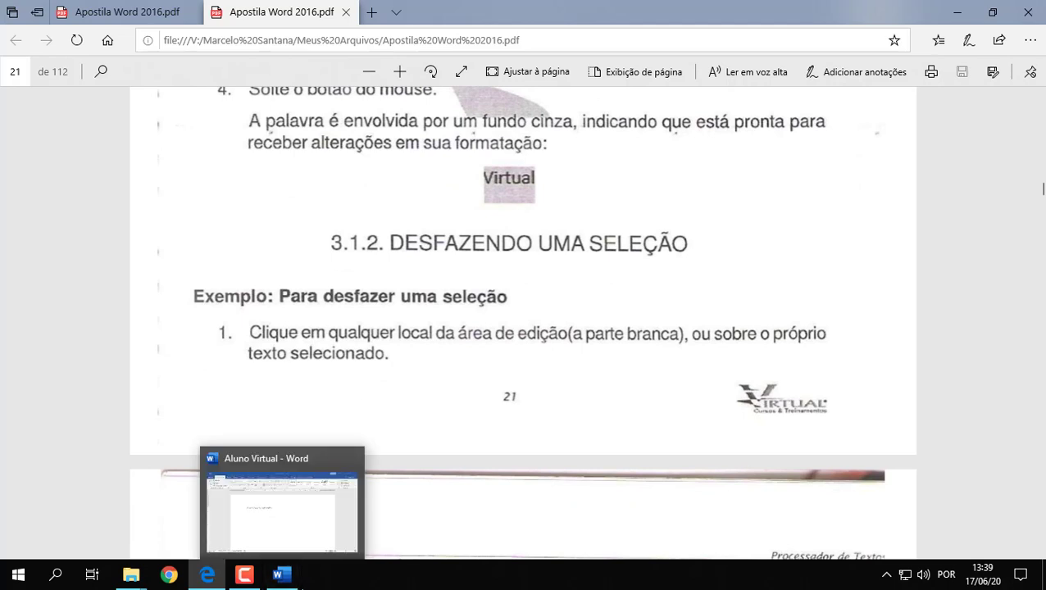
click(287, 576)
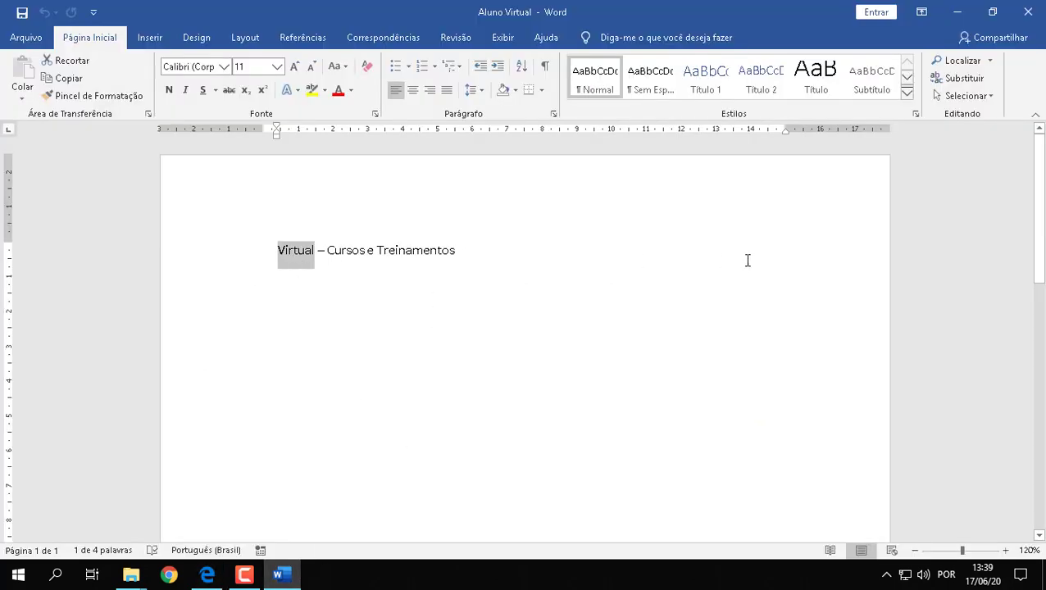
click(561, 261)
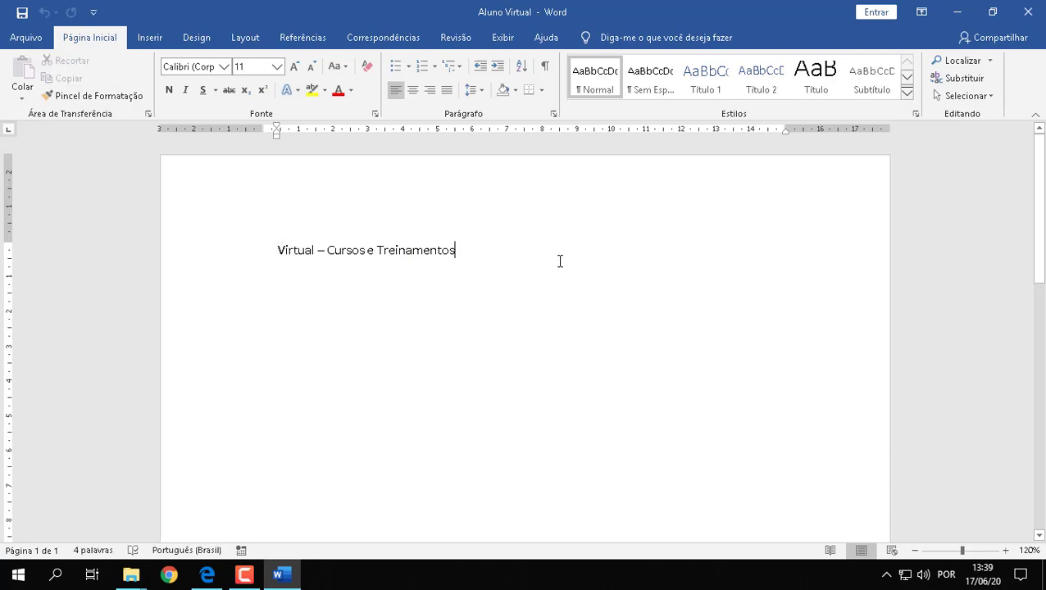
drag(278, 246, 315, 254)
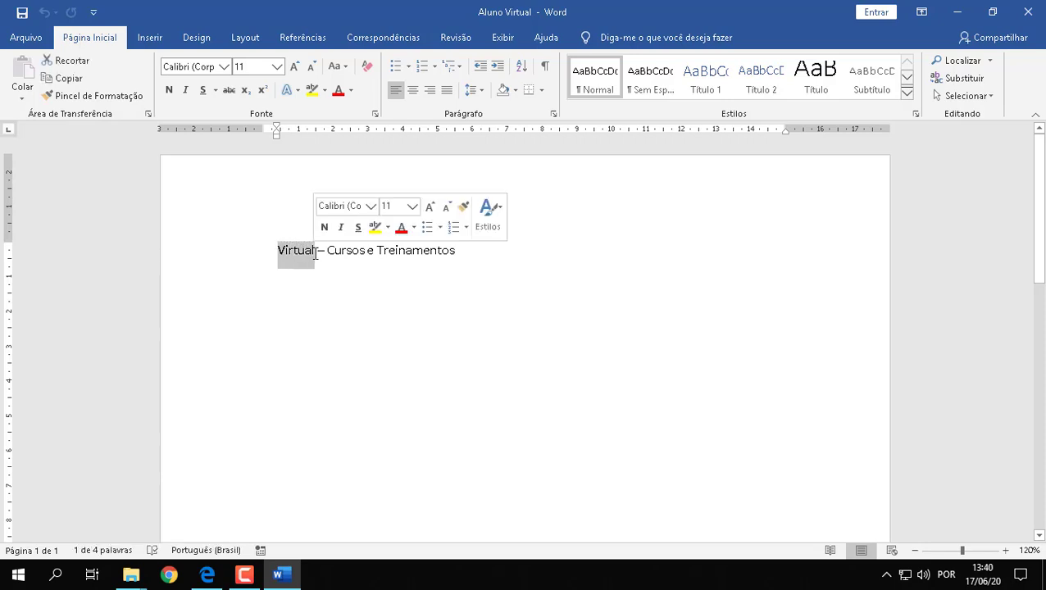
click(398, 384)
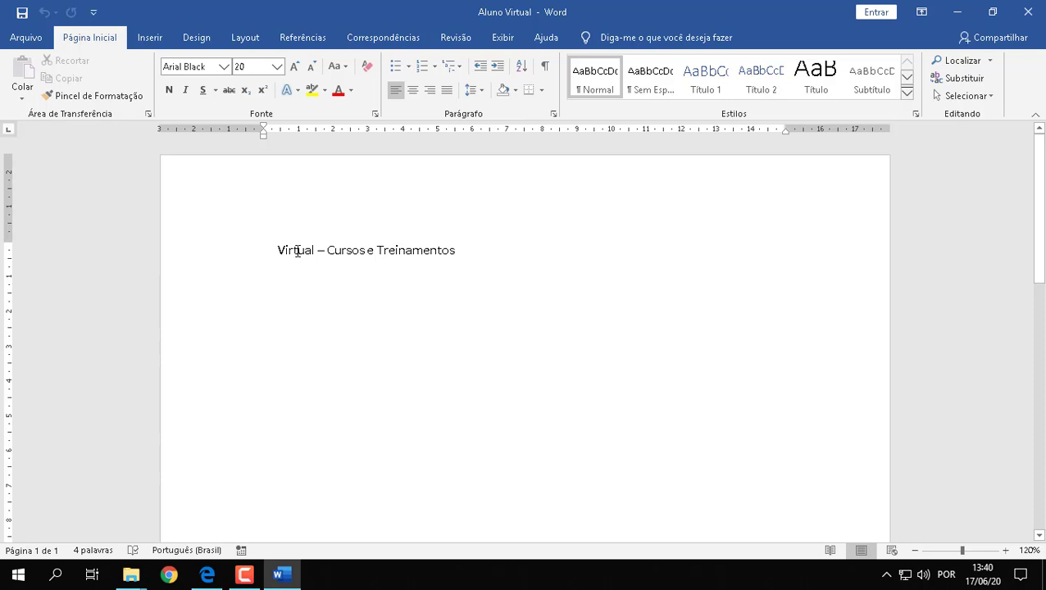
Step: Practise selecting the whole words "Virtual", "Cursos" and "Treinamentos" one at a time, and clear the selection
double_click(297, 251)
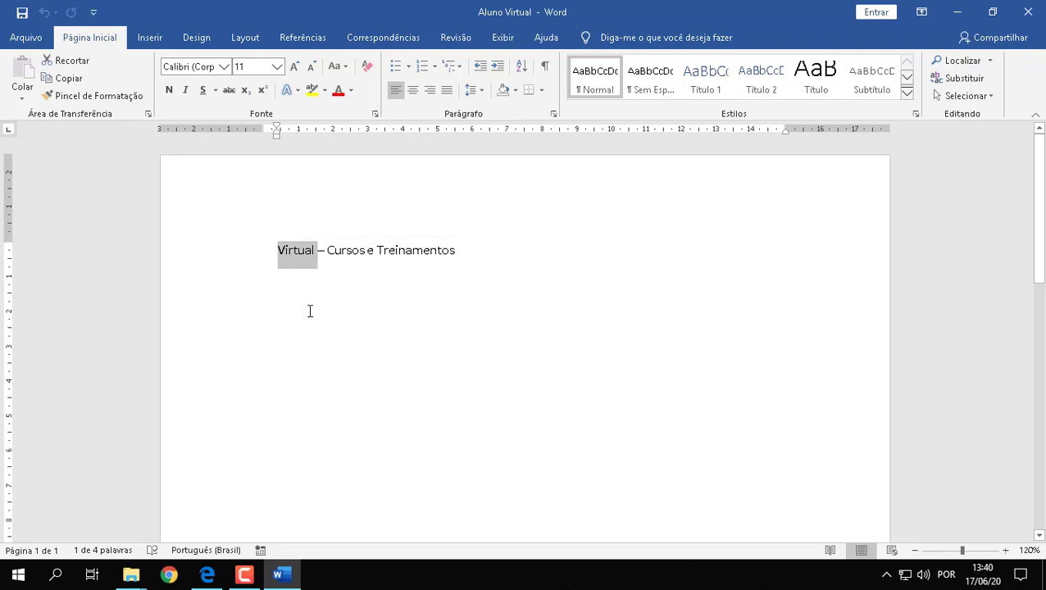
double_click(348, 251)
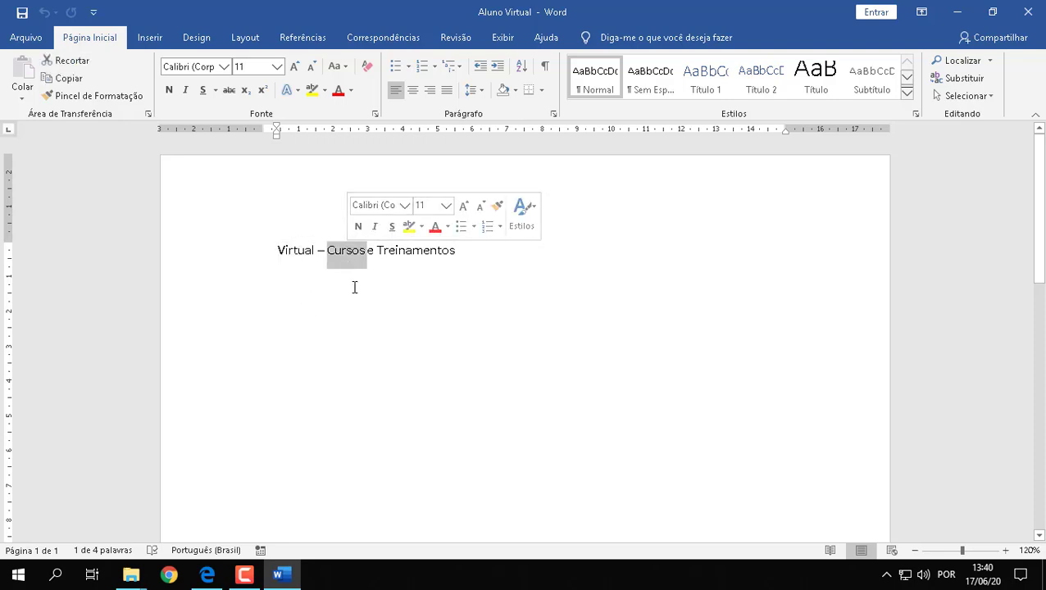
double_click(415, 251)
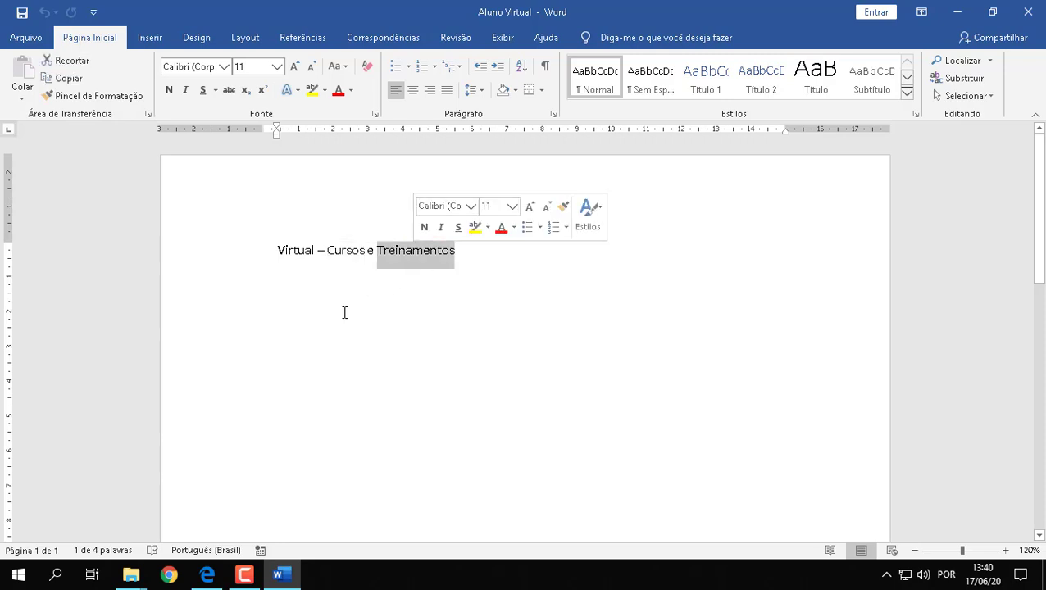
double_click(346, 253)
click(411, 253)
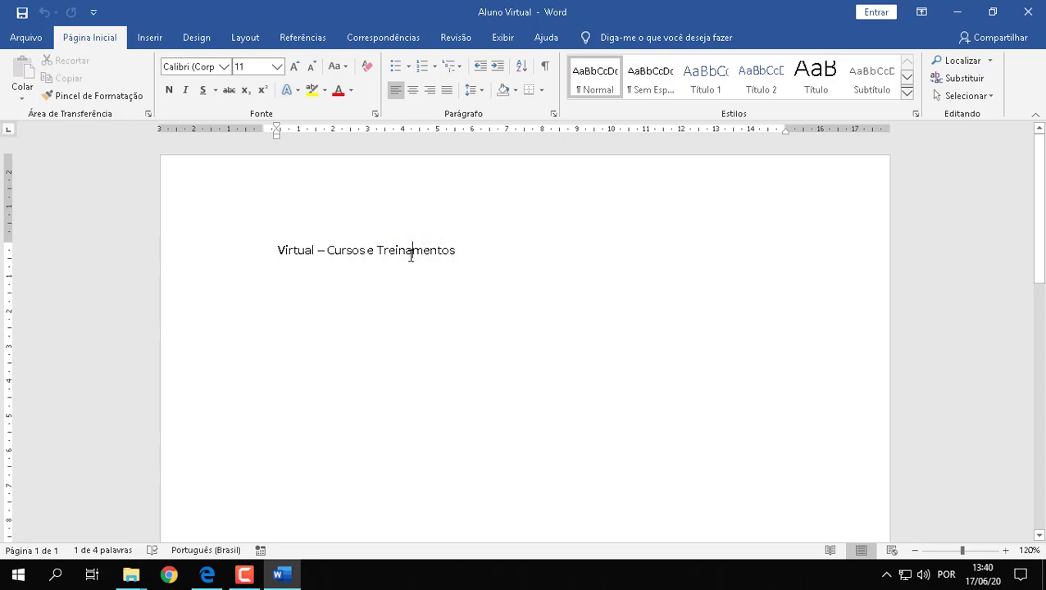
double_click(410, 254)
double_click(295, 256)
click(351, 250)
double_click(351, 250)
double_click(422, 251)
click(447, 338)
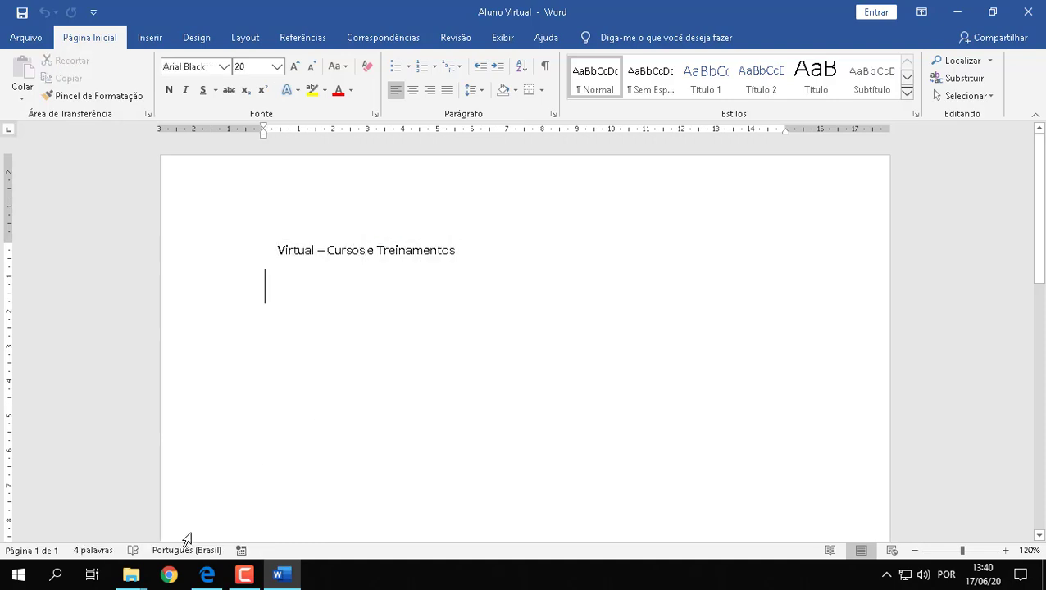
Step: Consult section 3.1.3 of the handout in Edge, select the full phrase "Virtual – Cursos e Treinamentos" in Word, and deselect it
click(207, 576)
scroll(607, 328, down, 5)
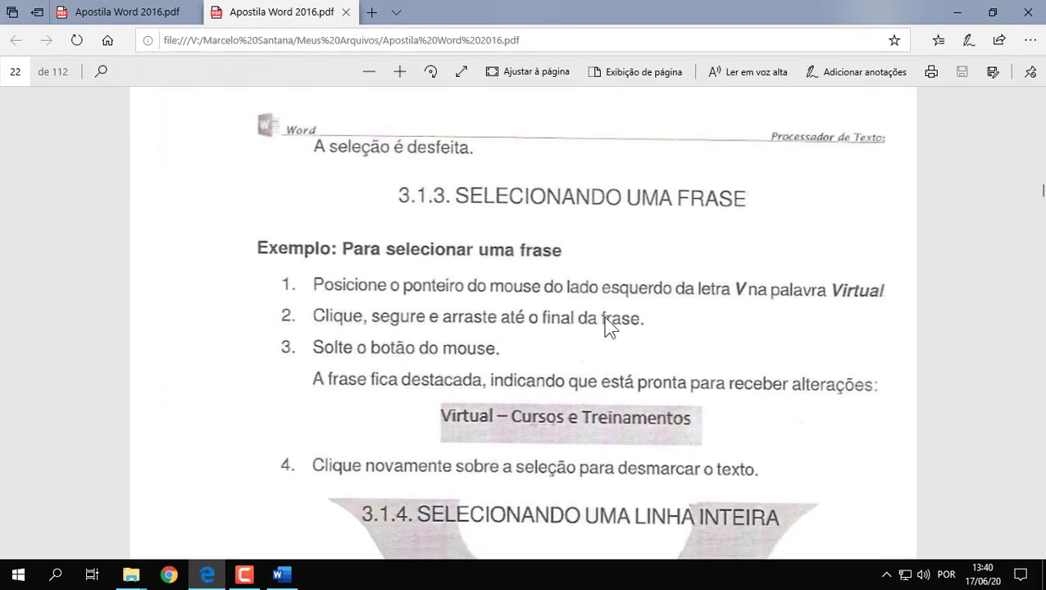
click(282, 576)
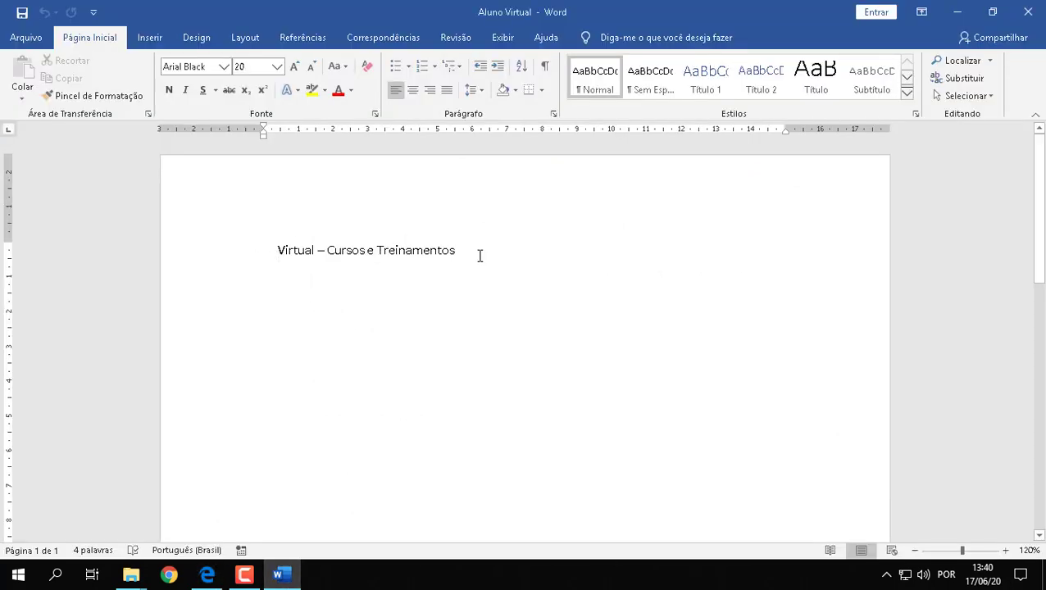
click(277, 250)
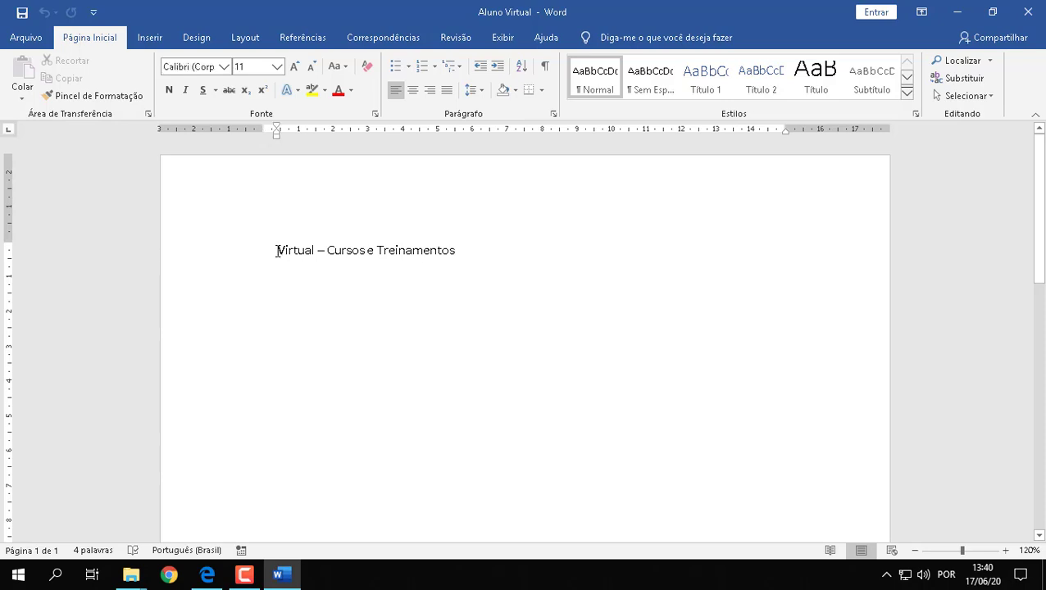
drag(278, 250, 467, 255)
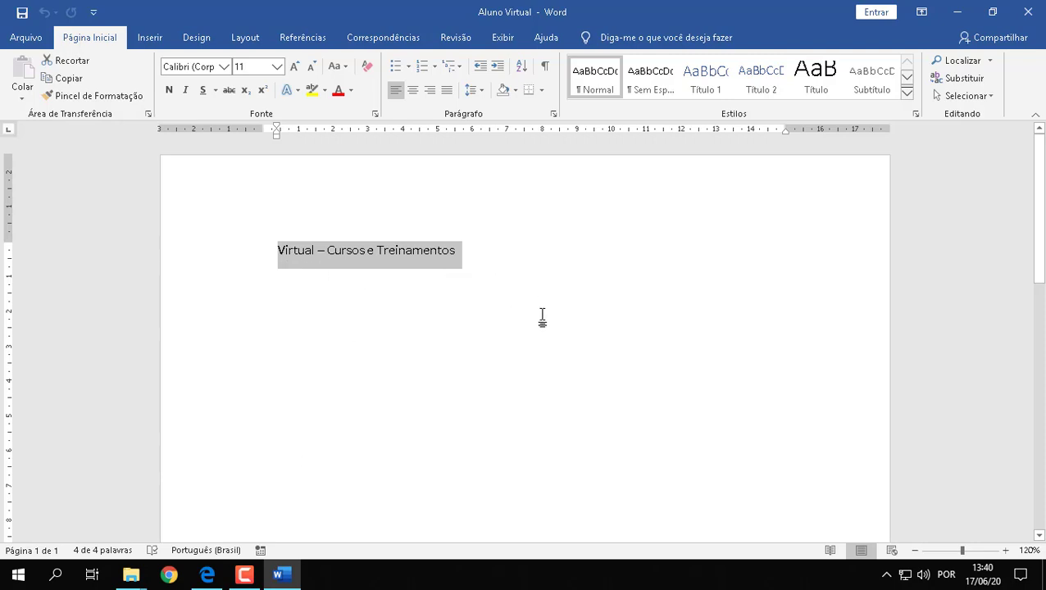
click(567, 359)
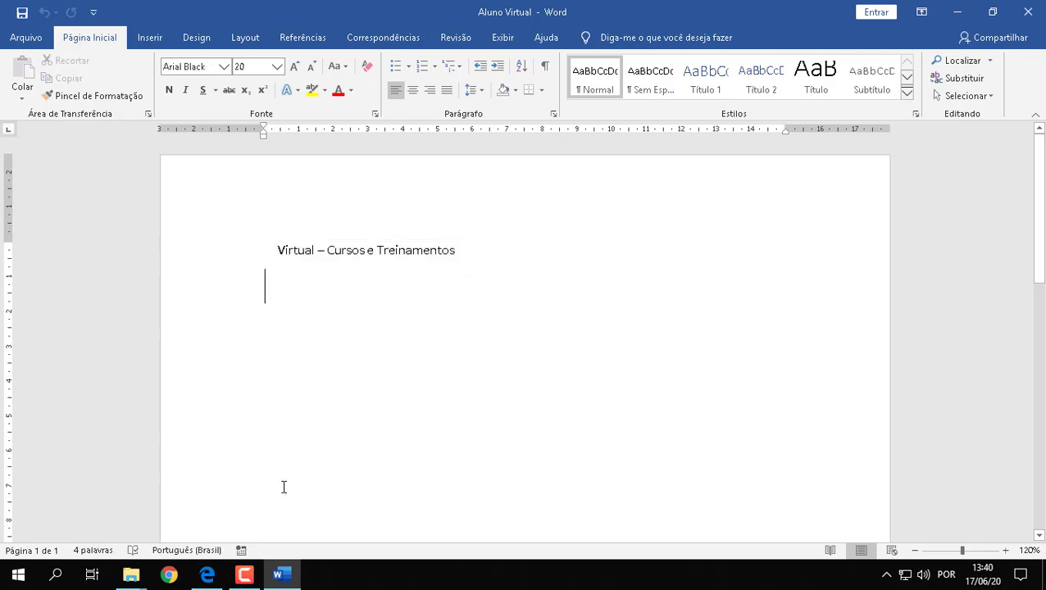
Step: Consult section 3.1.4 of the handout in Edge, select the text line "Virtual – Cursos e Treinamentos" in Word, and clear the selection
click(219, 577)
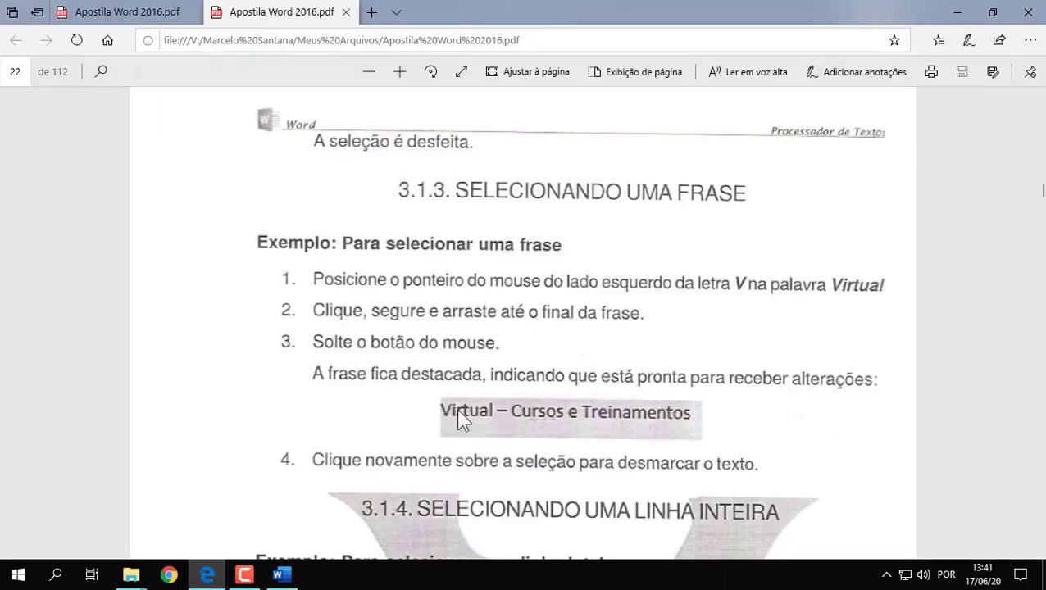
scroll(461, 420, down, 1)
scroll(461, 420, down, 3)
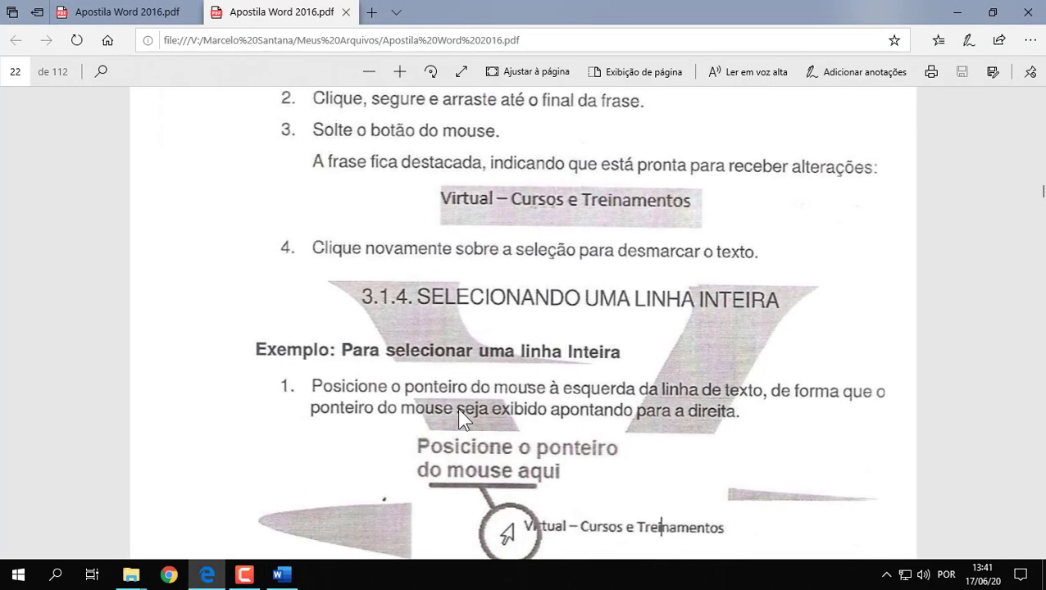
click(300, 579)
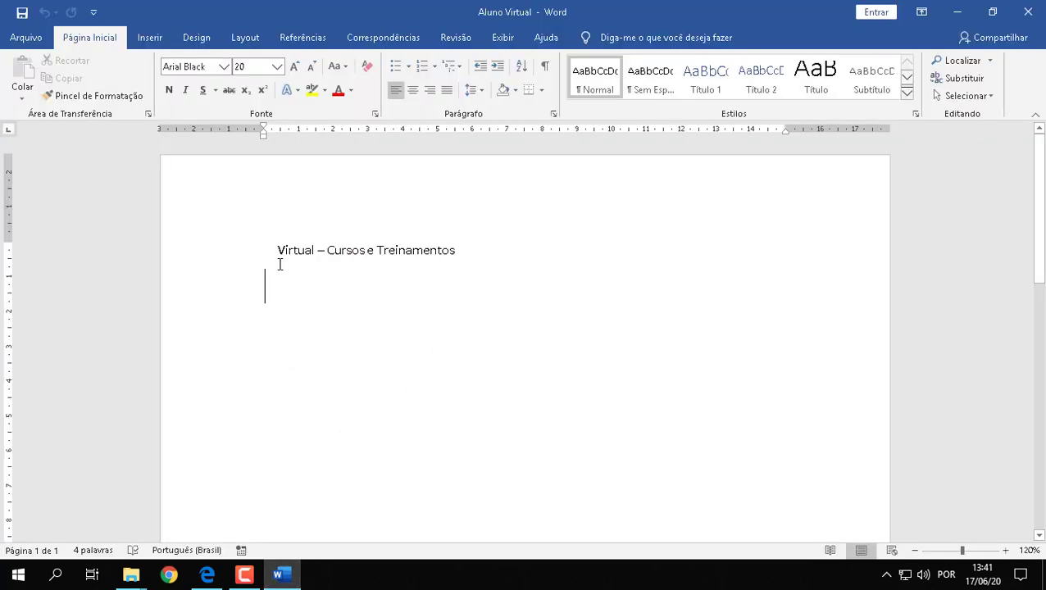
drag(293, 250, 462, 250)
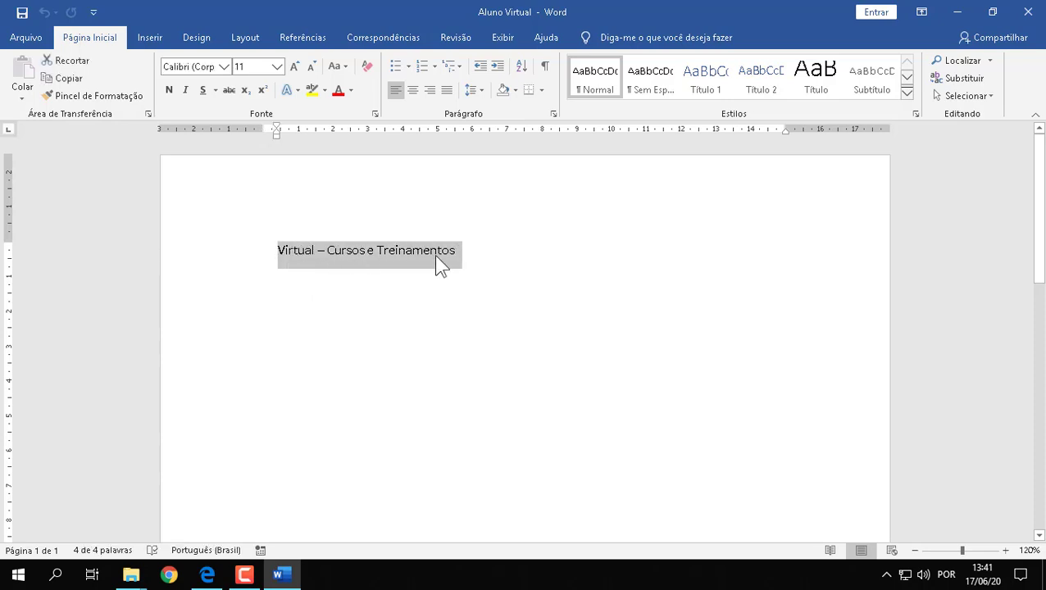
click(275, 251)
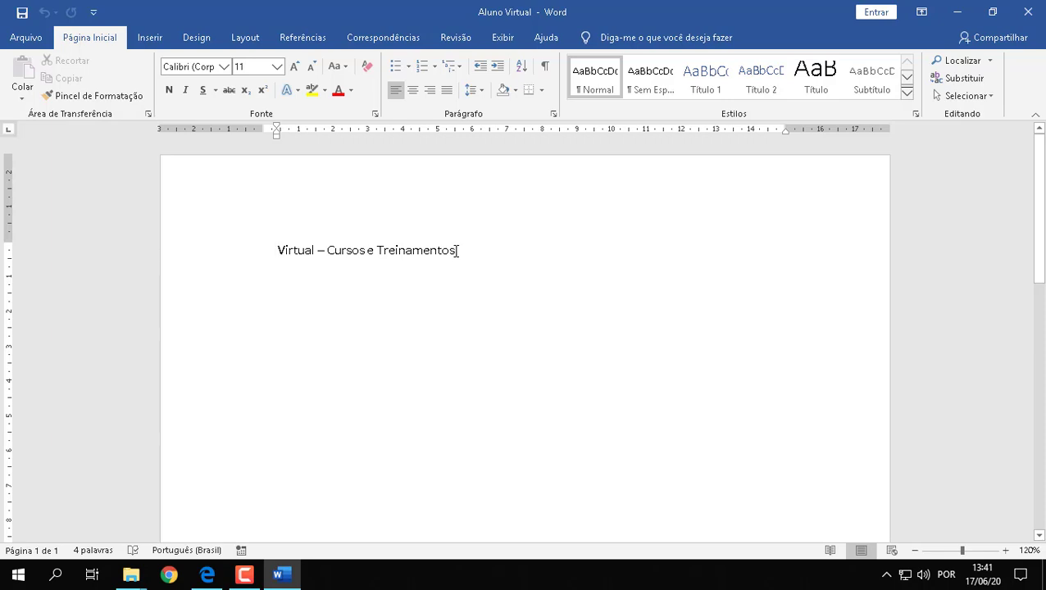
Step: Highlight the phrase "Virtual – Cursos e Treinamentos" in yellow, then reselect the highlighted phrase and deselect it
drag(456, 250, 278, 250)
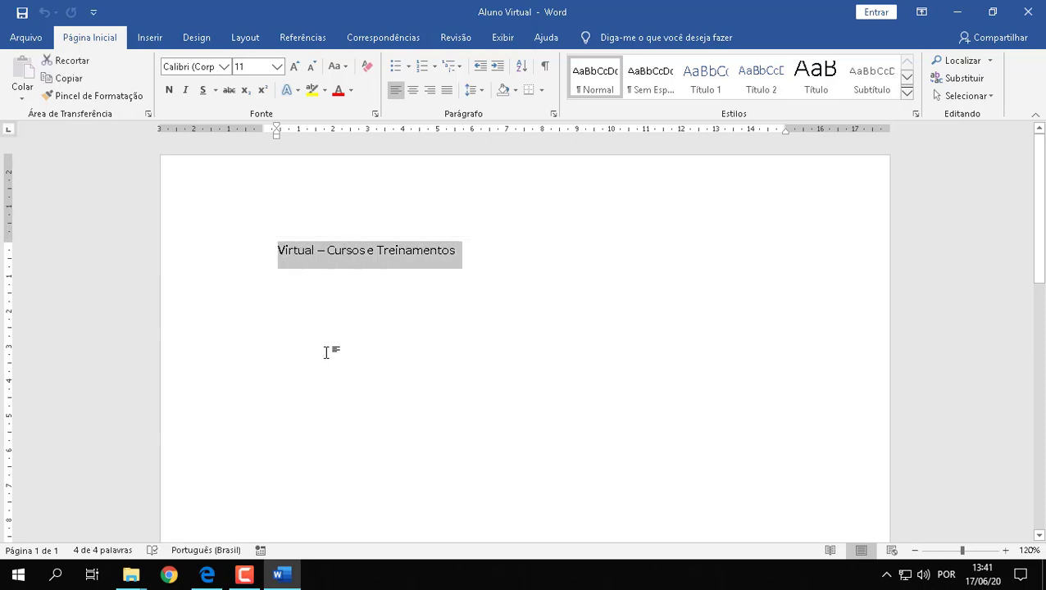
click(325, 90)
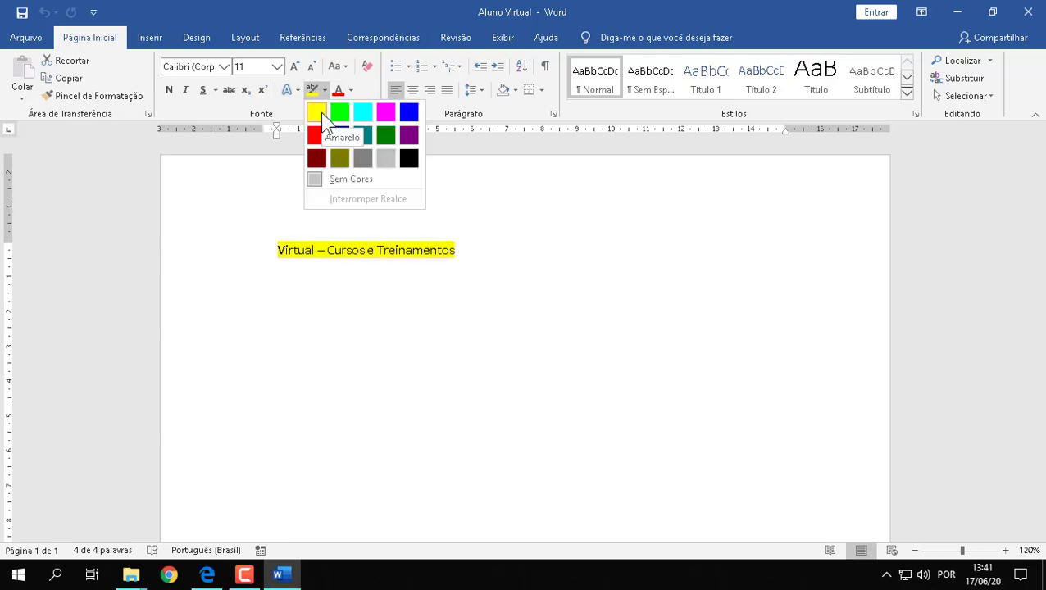
click(322, 115)
click(386, 295)
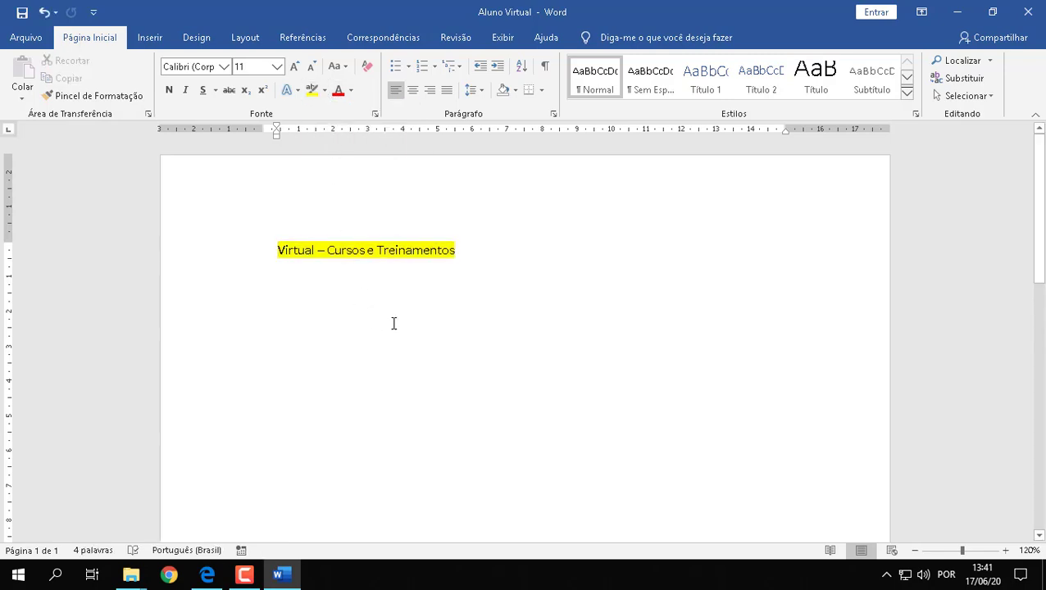
drag(279, 250, 455, 255)
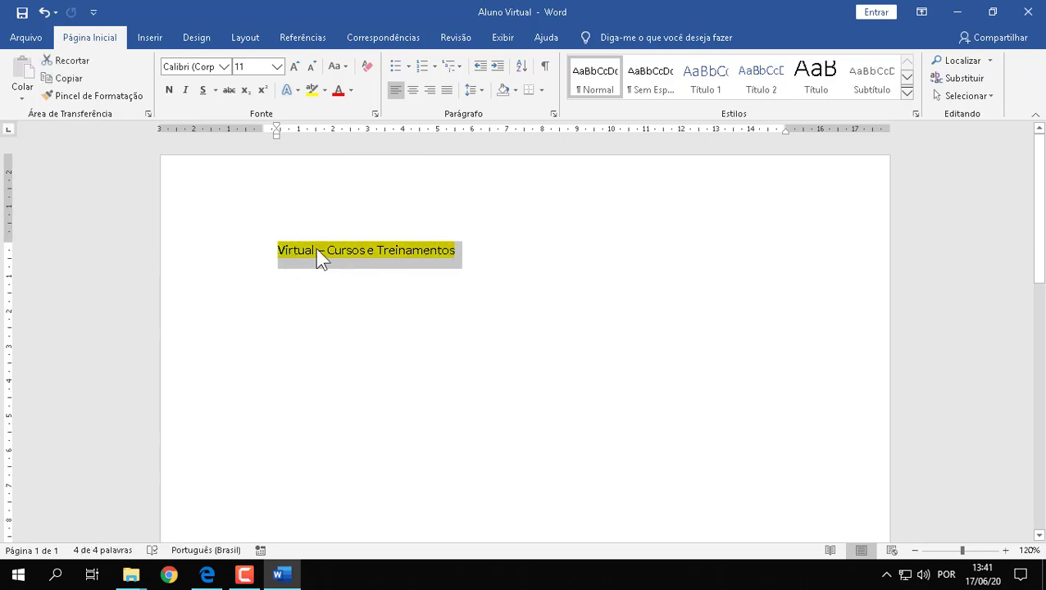
click(456, 260)
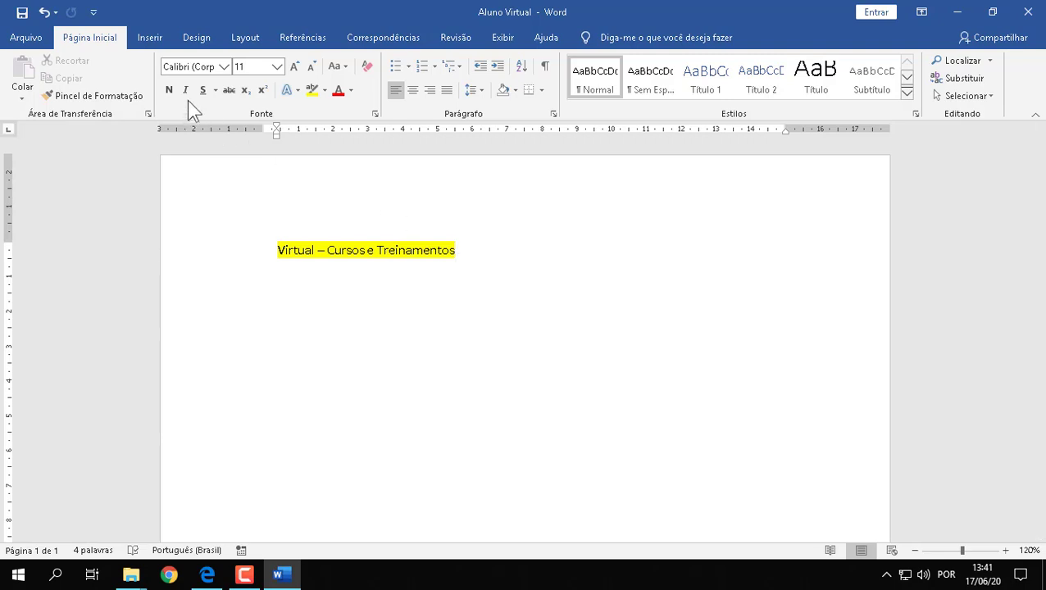
Step: Undo the yellow highlight on the phrase and clear the selection
click(41, 14)
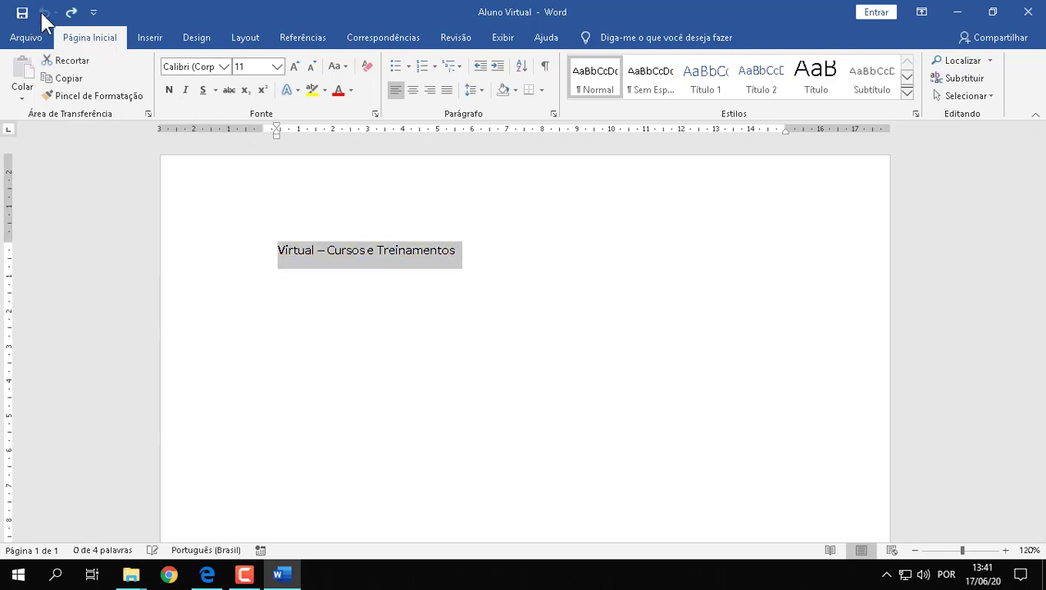
click(374, 259)
click(302, 250)
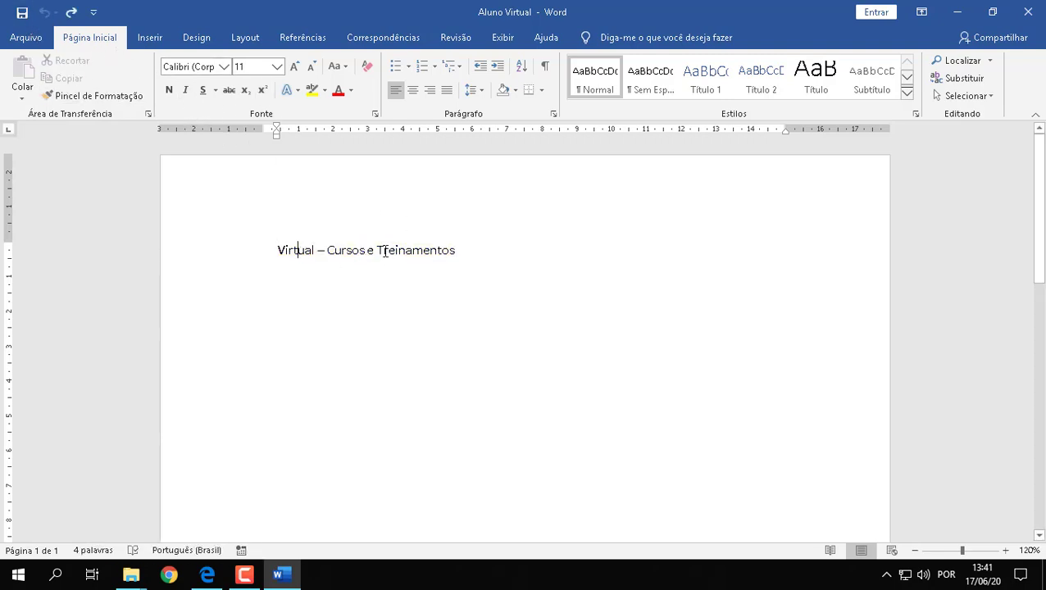
click(436, 250)
click(458, 250)
Step: Select the text line, apply gold theme shading to it, then undo the shading and clear the selection
click(248, 255)
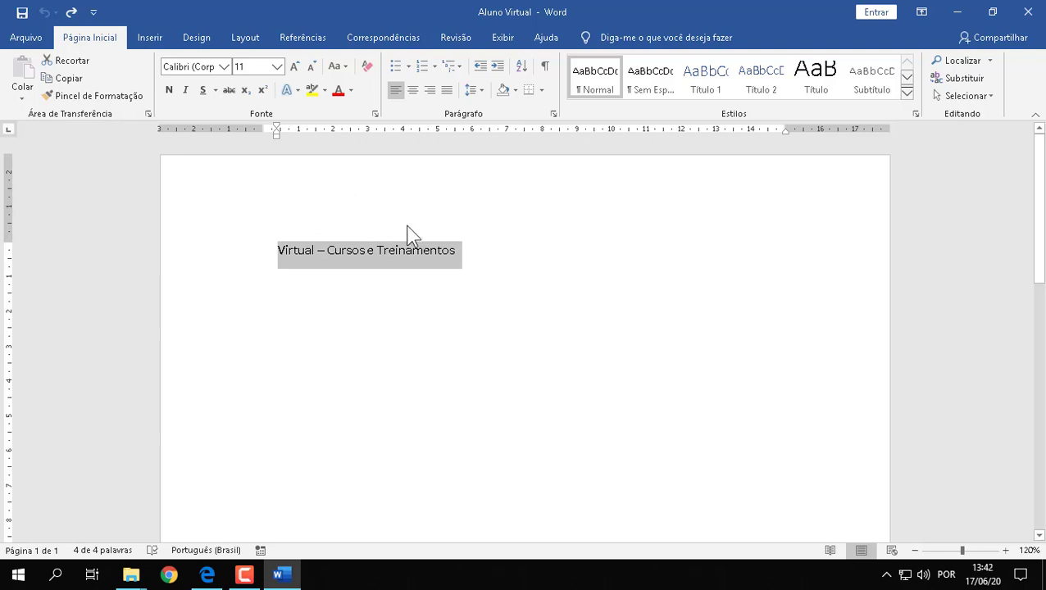
click(514, 94)
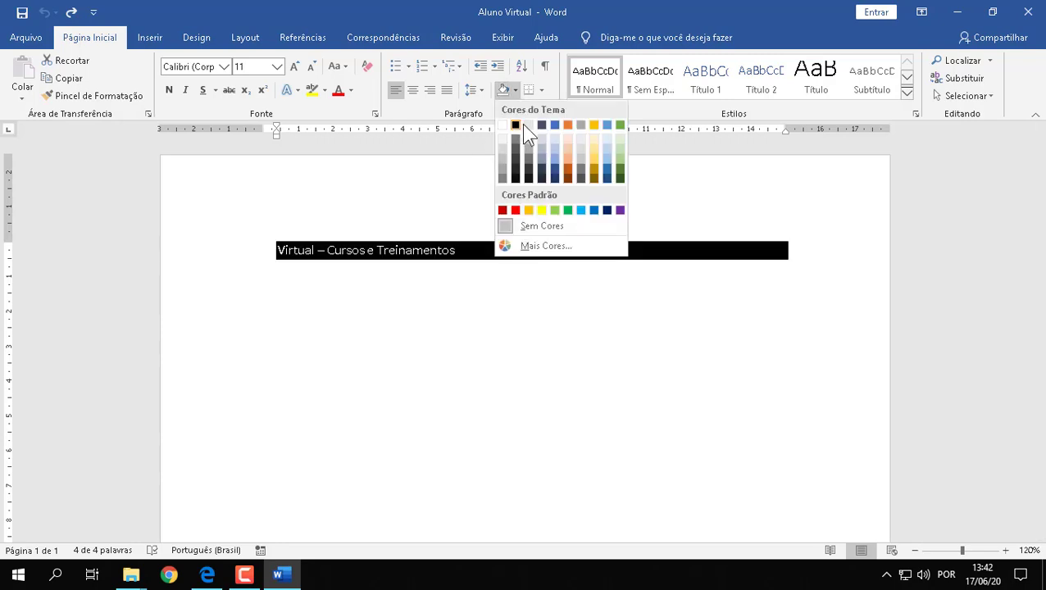
click(595, 126)
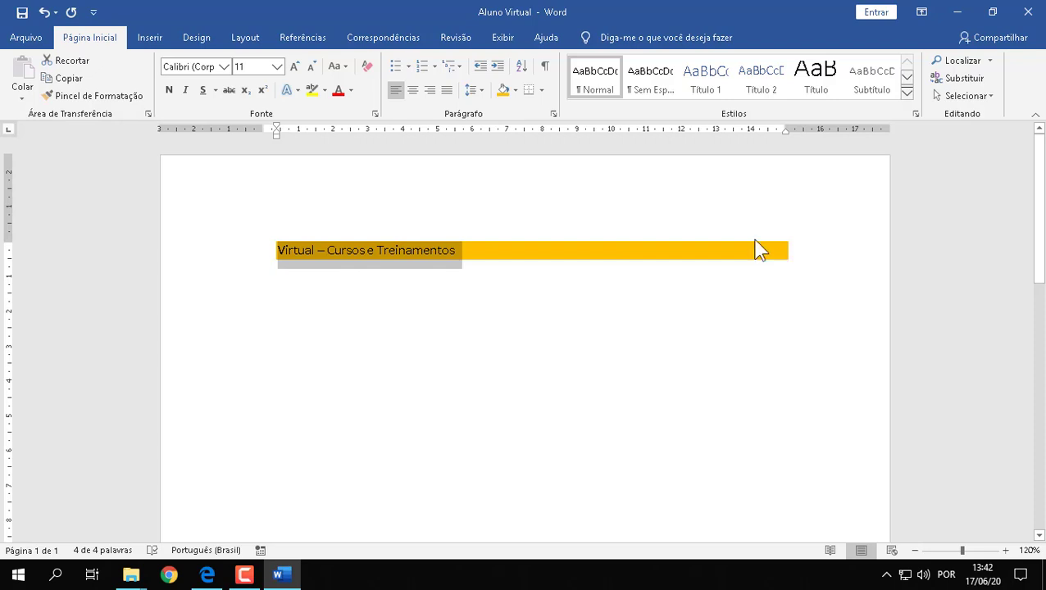
click(44, 12)
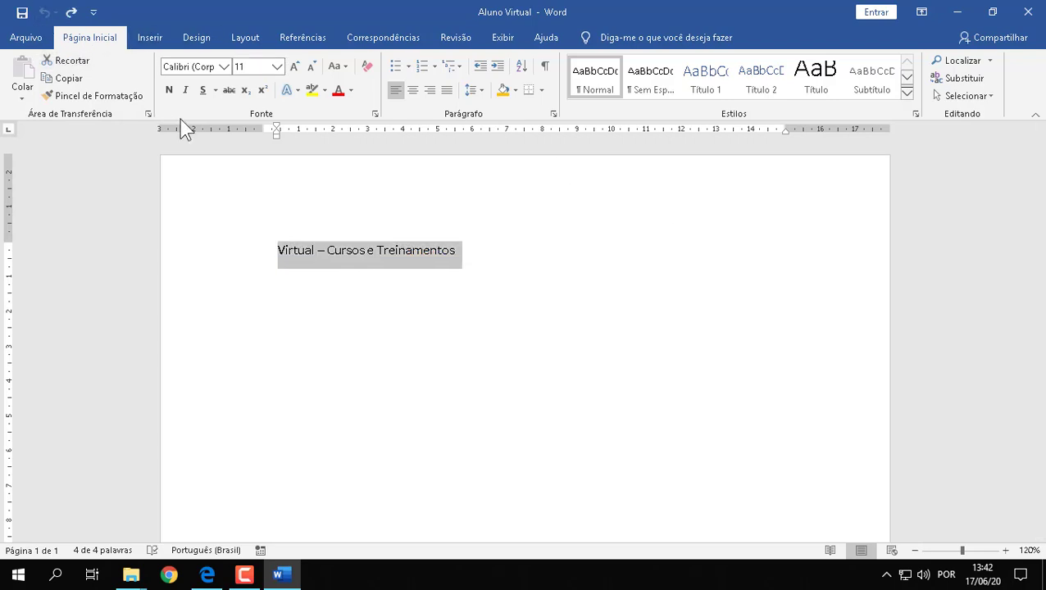
click(403, 259)
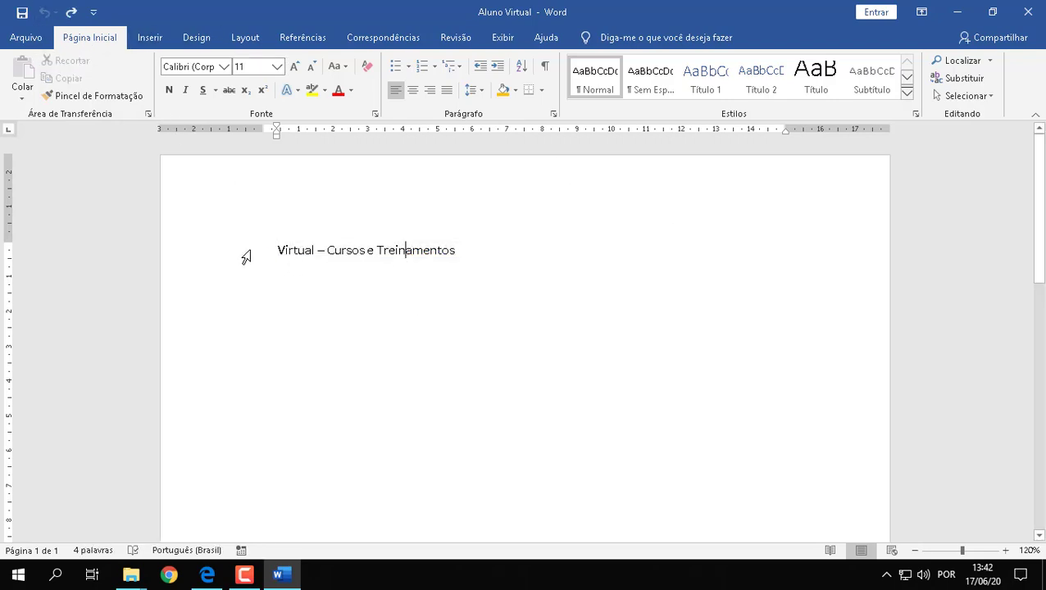
Step: Select the entire text line, change its font color to the blue theme color, and deselect it
click(246, 258)
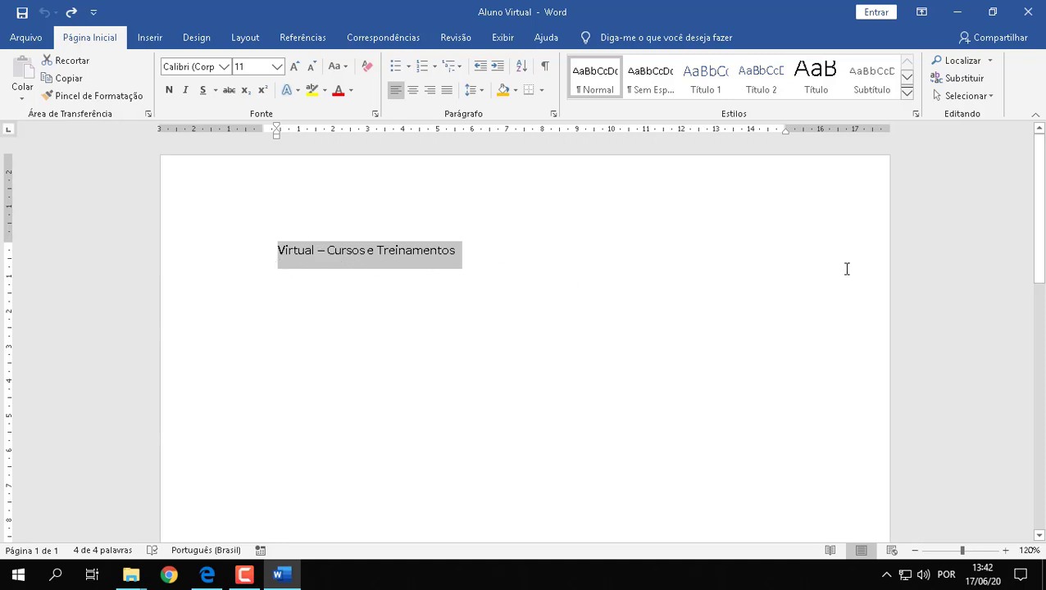
click(352, 93)
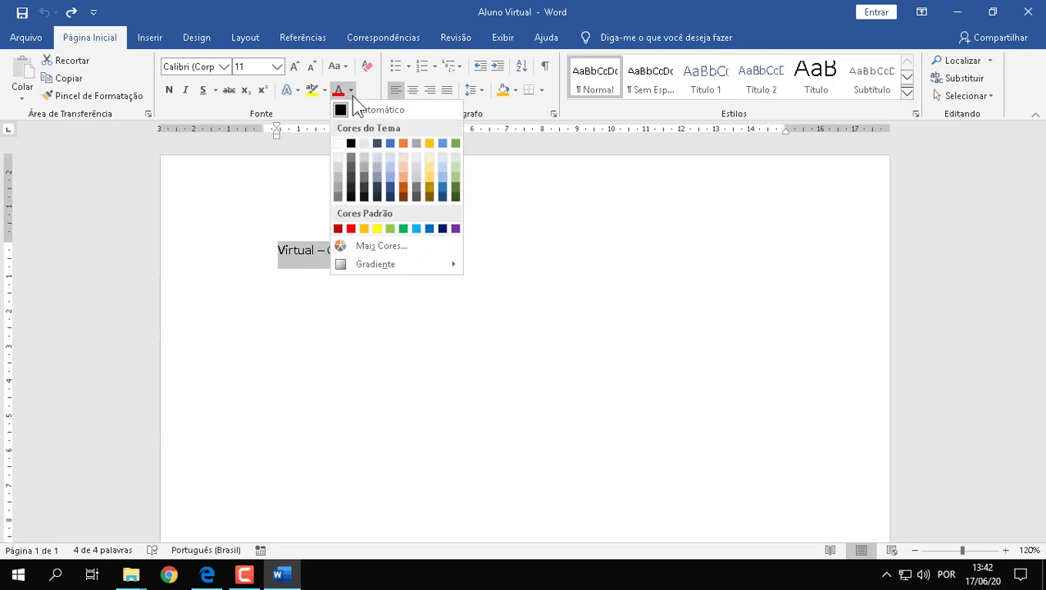
click(387, 145)
click(476, 255)
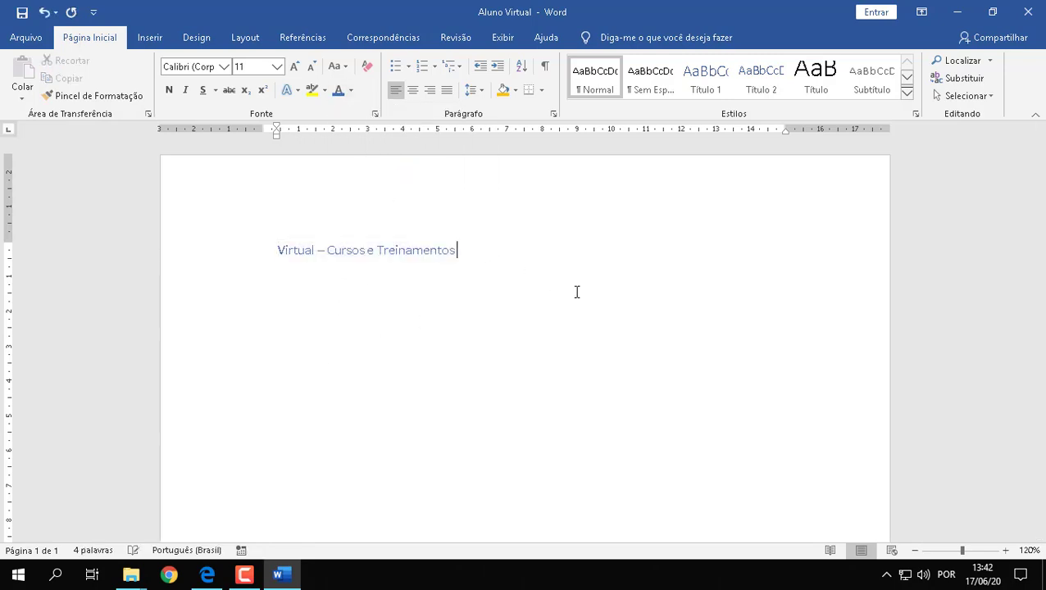
Step: Enter trial text beginning with "outros" after the word "Treinamentos" and erase it
text(outros tr)
text(xtos)
key(BackSpace)
key(BackSpace)
key(BackSpace)
key(BackSpace)
key(BackSpace)
key(BackSpace)
key(BackSpace)
key(BackSpace)
key(BackSpace)
key(BackSpace)
key(BackSpace)
key(BackSpace)
key(BackSpace)
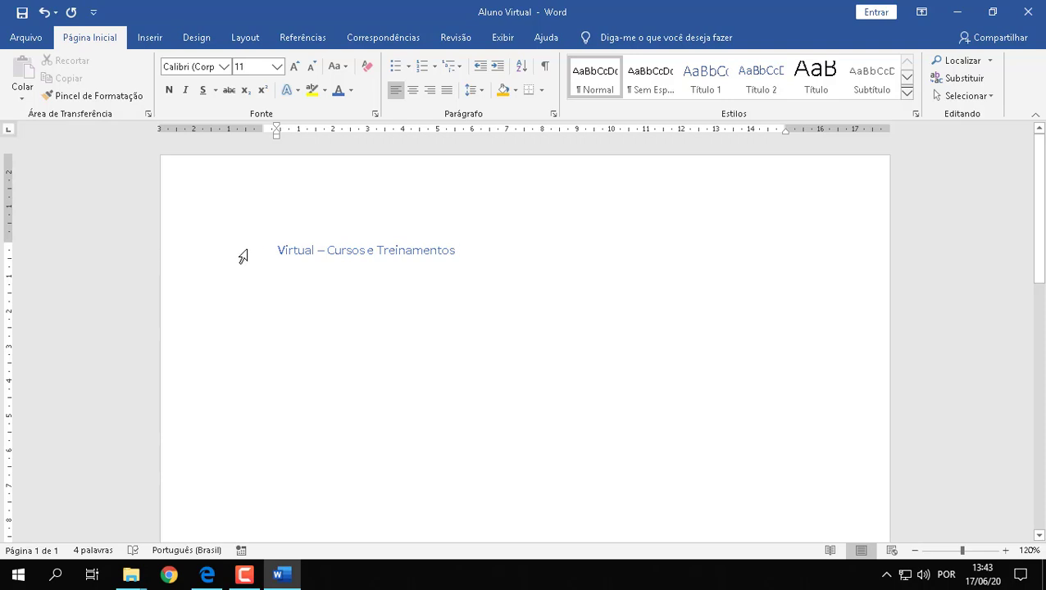
Step: Select the whole text line, set its font color to black, and clear the selection
click(243, 256)
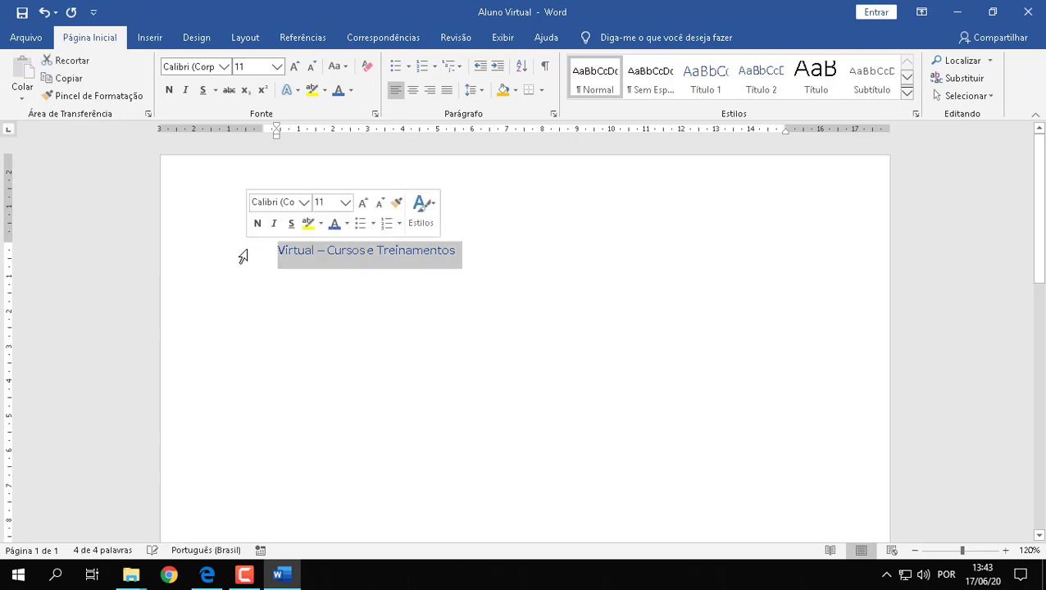
click(351, 92)
click(350, 145)
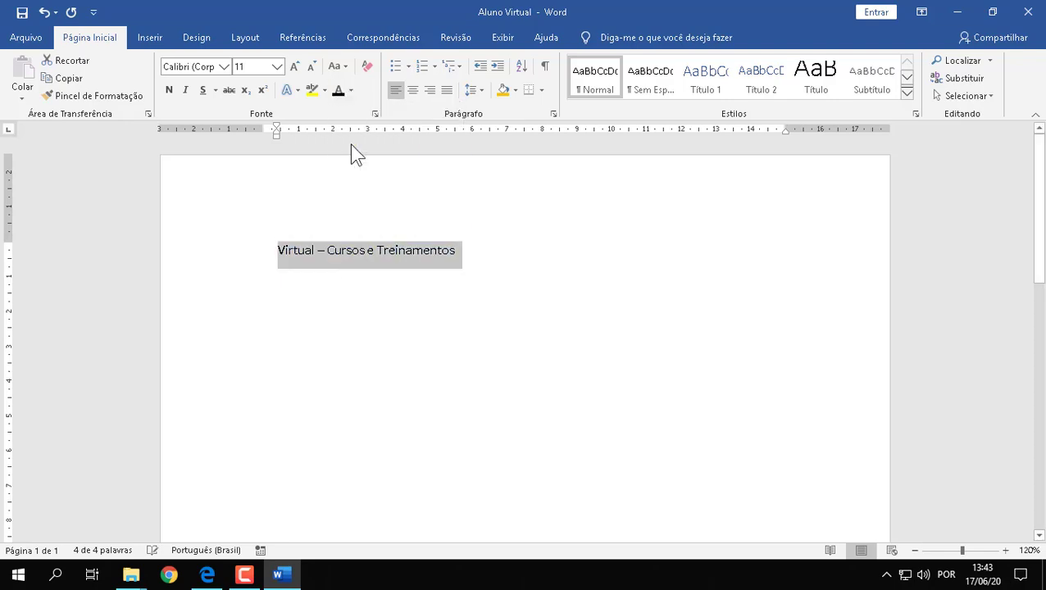
click(340, 254)
click(462, 257)
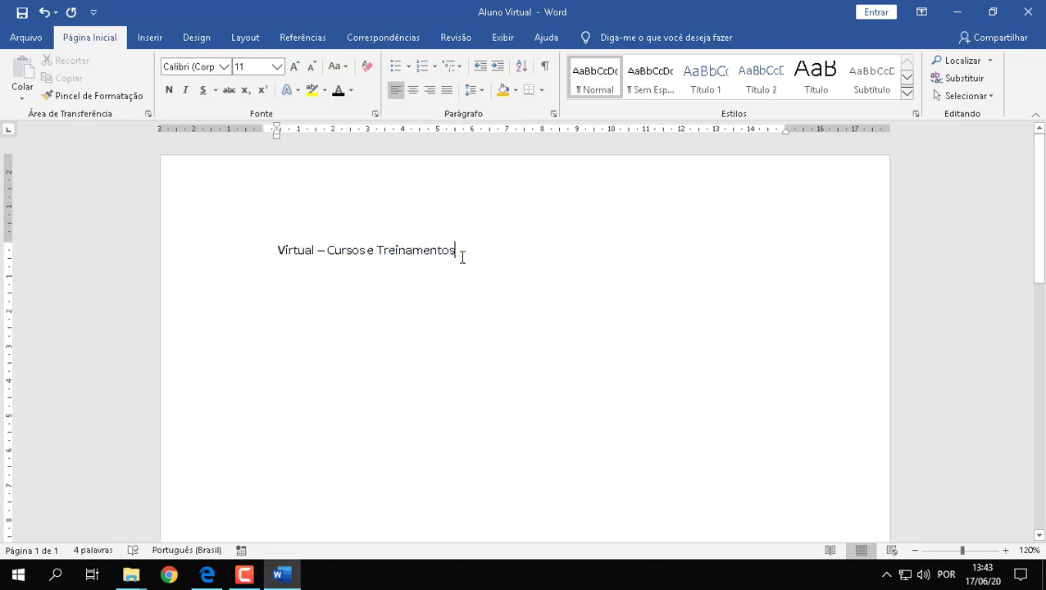
Step: Consult section 3.1.5 of the handout in Edge, select the phrase "Virtual – Cursos e Treinamentos" in Word, and deselect it
click(207, 575)
scroll(589, 357, down, 3)
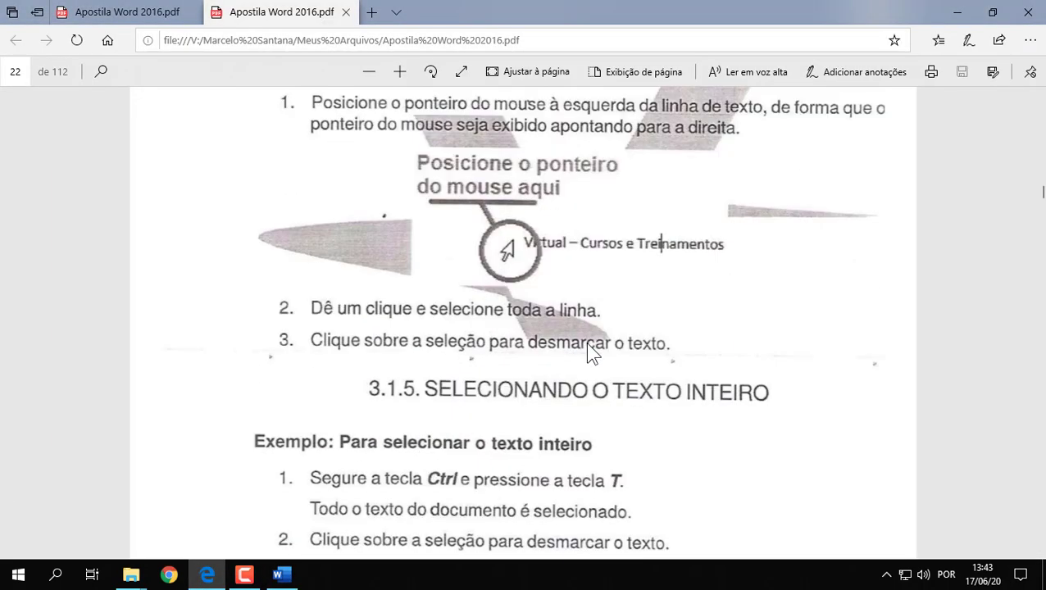
scroll(589, 352, down, 3)
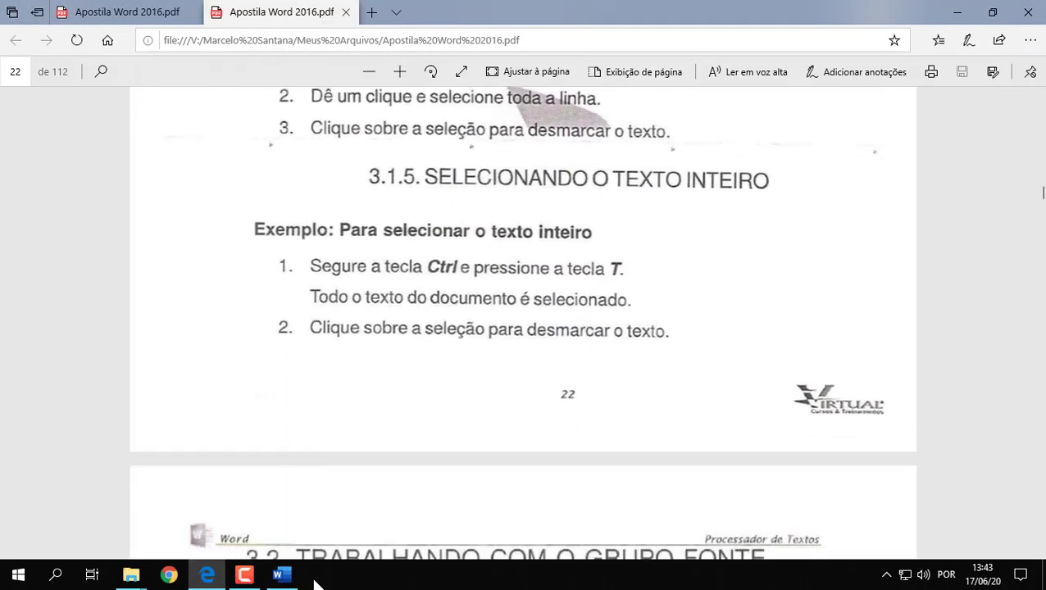
click(287, 576)
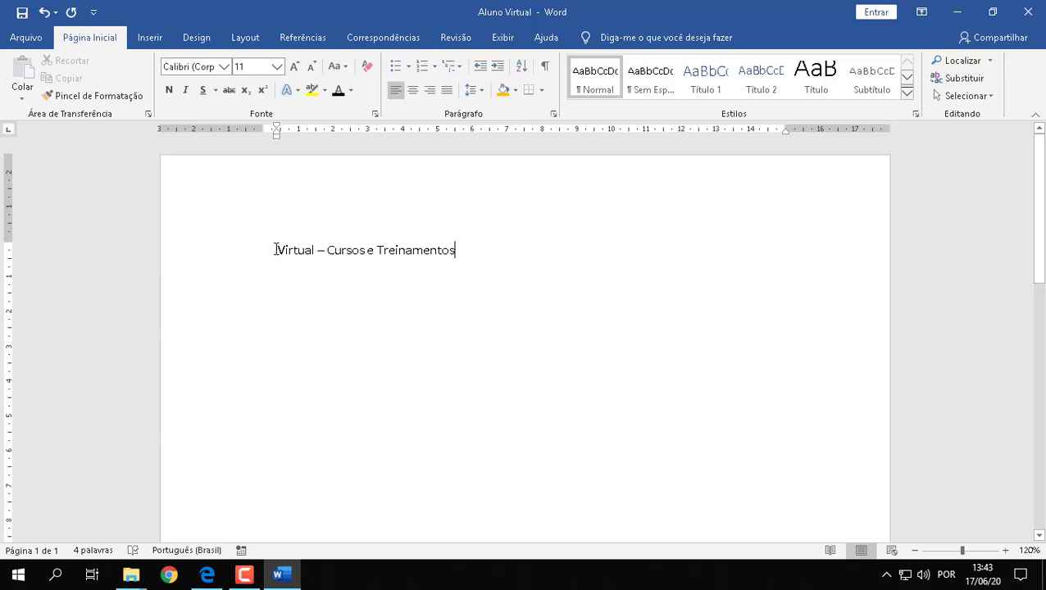
drag(275, 249, 513, 279)
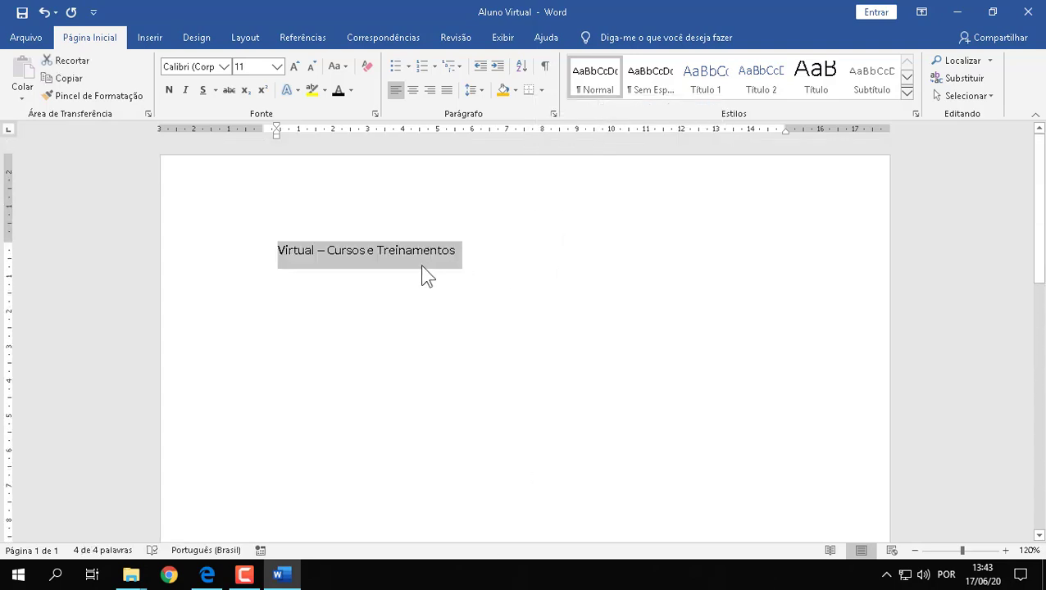
click(315, 258)
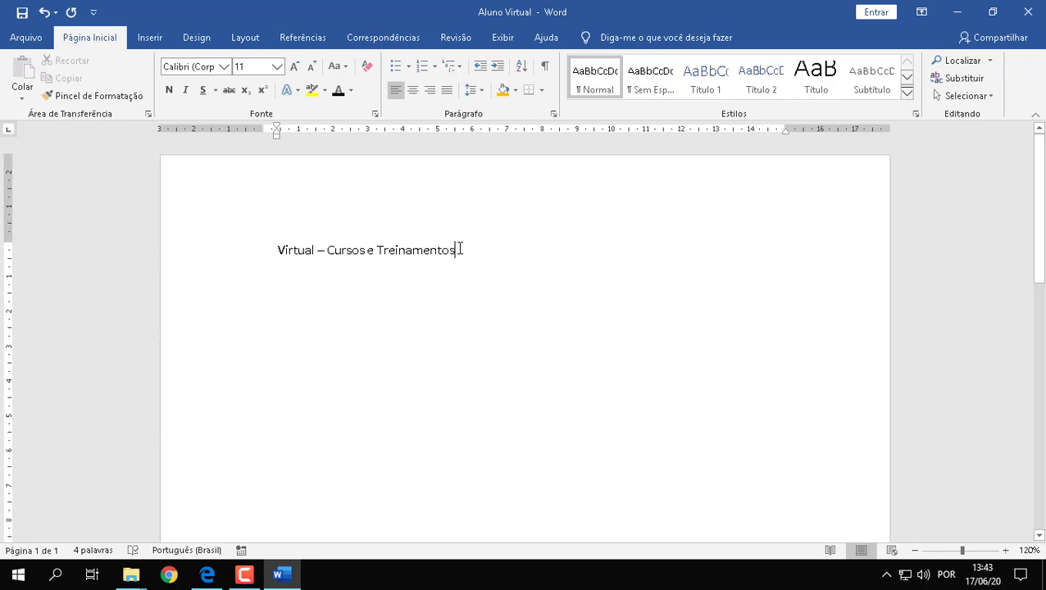
Step: Practise selecting the entire document text, deleting the empty paragraph below the line between attempts, and end with nothing selected
click(463, 249)
key(ctrl+a)
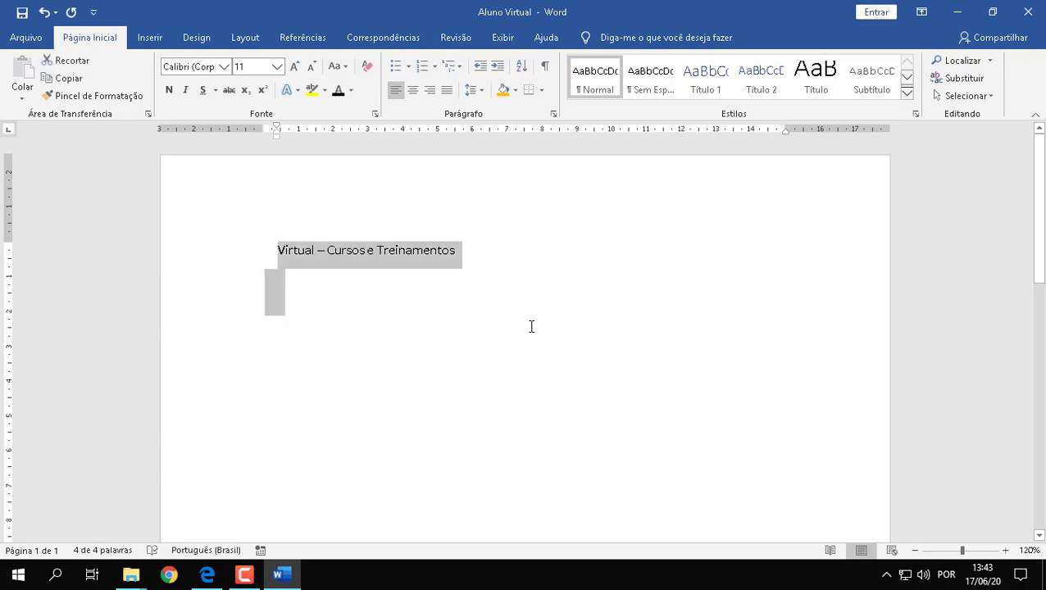
click(334, 291)
key(BackSpace)
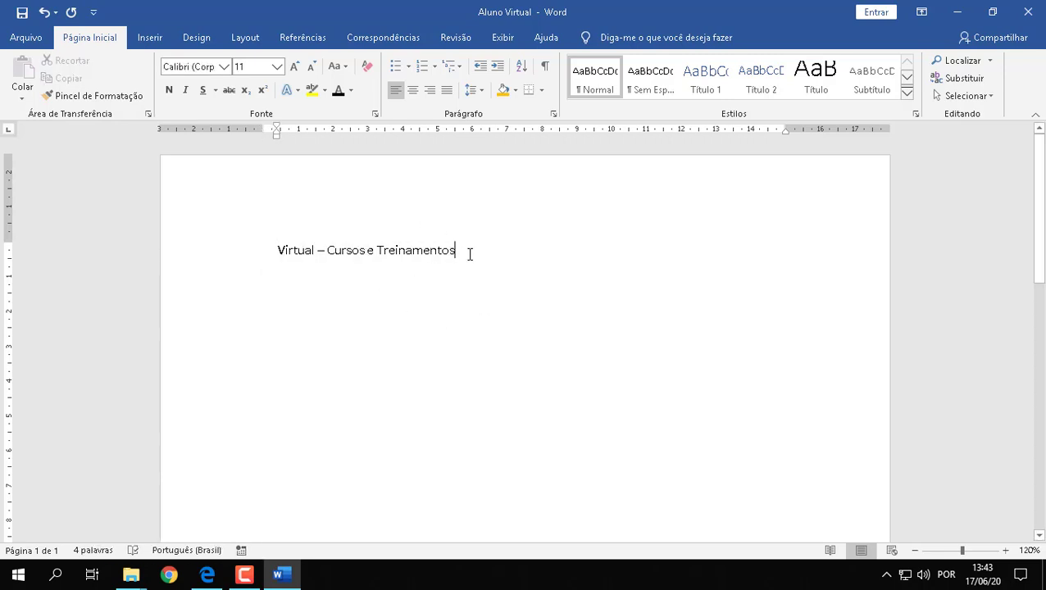
key(ctrl+a)
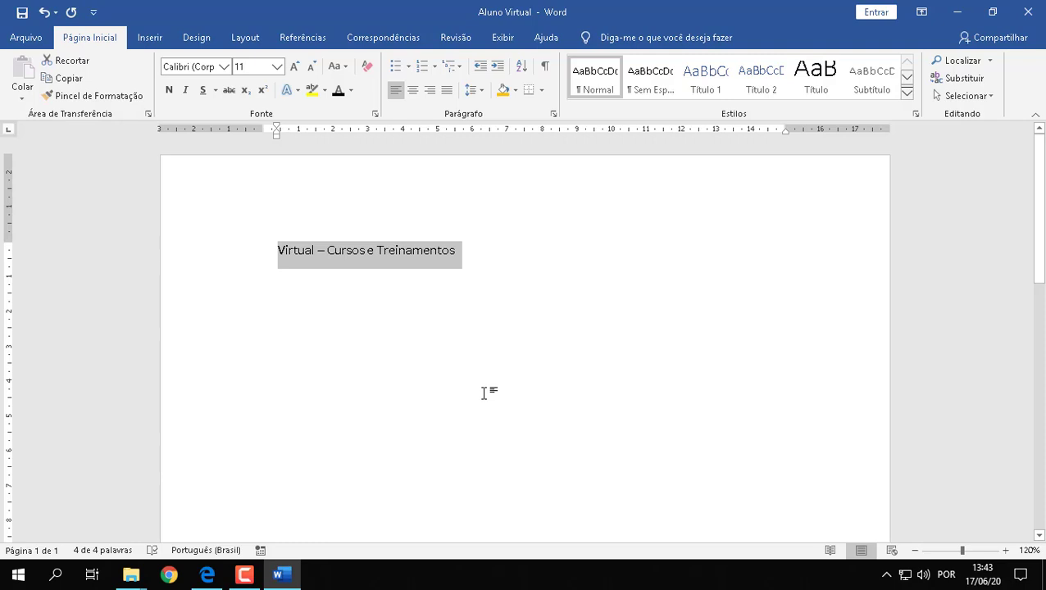
click(666, 257)
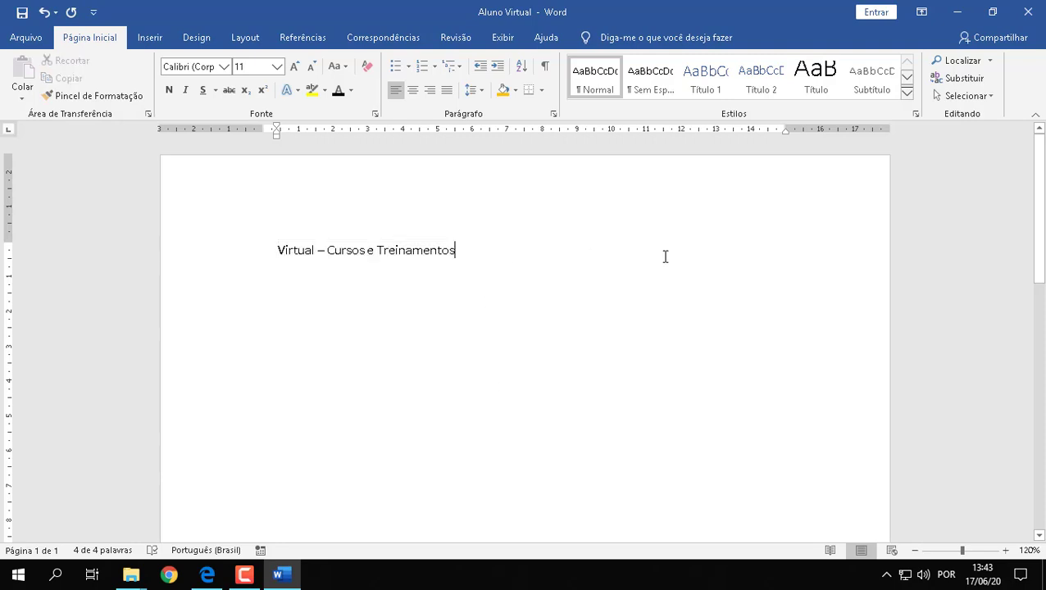
Step: Consult section 3.2.1 of the handout in Edge, and make the word "Virtual" bold in Word
click(206, 575)
scroll(621, 406, down, 5)
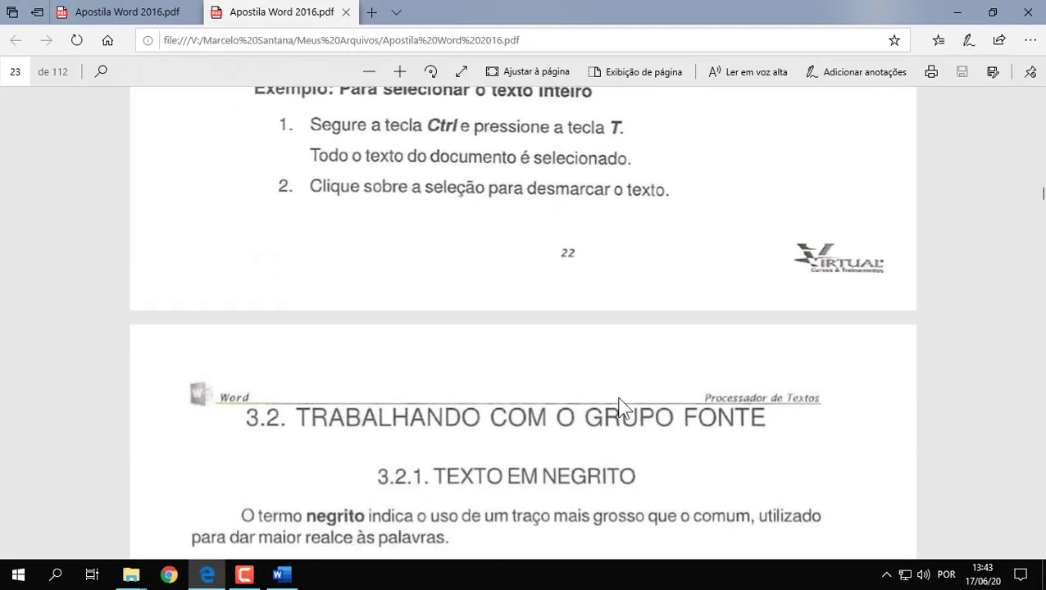
scroll(622, 406, down, 1)
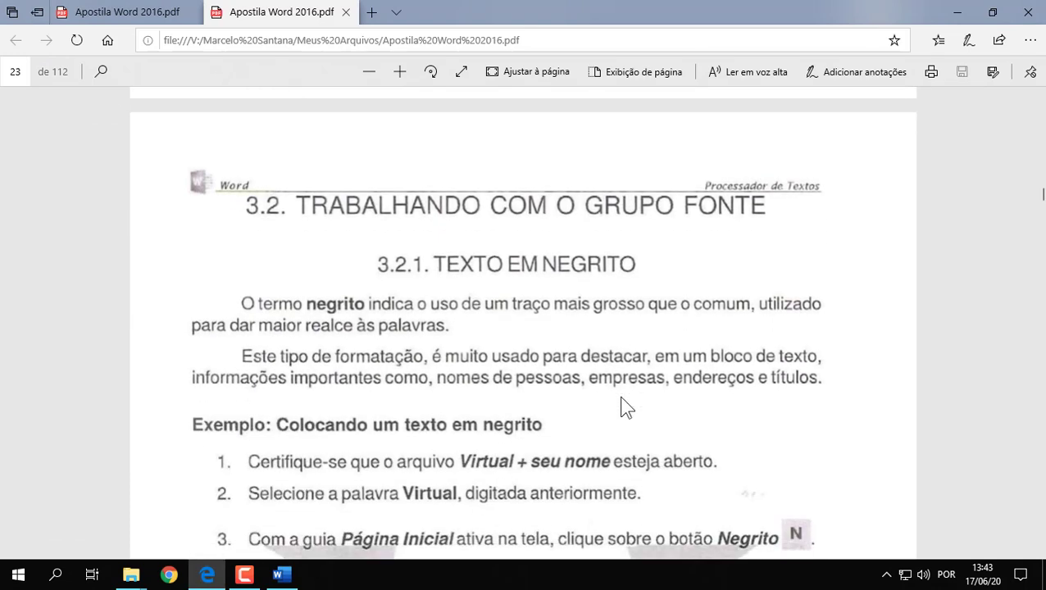
scroll(623, 409, down, 1)
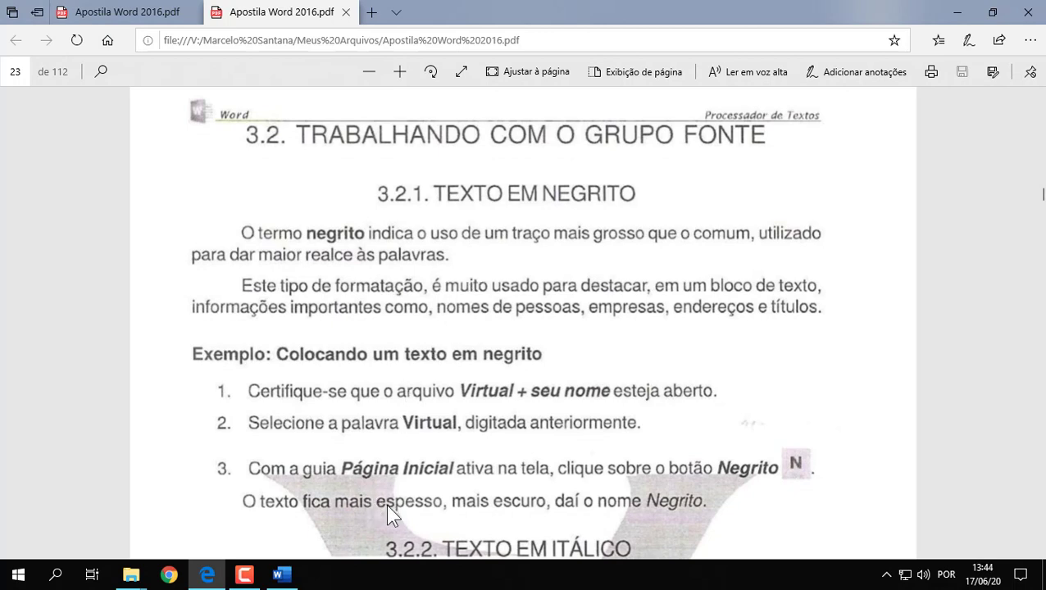
scroll(390, 505, down, 1)
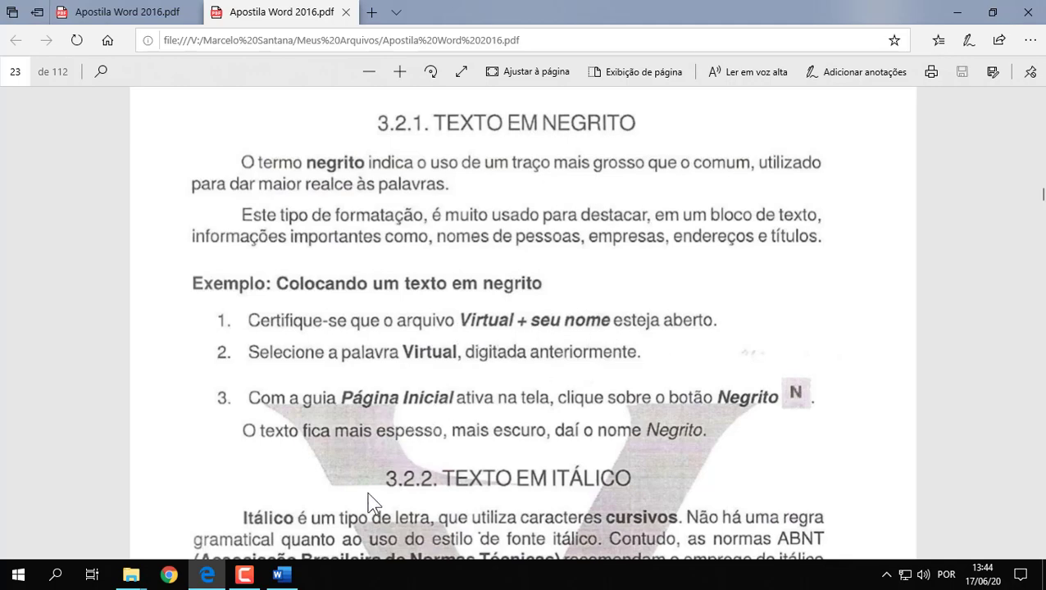
click(282, 575)
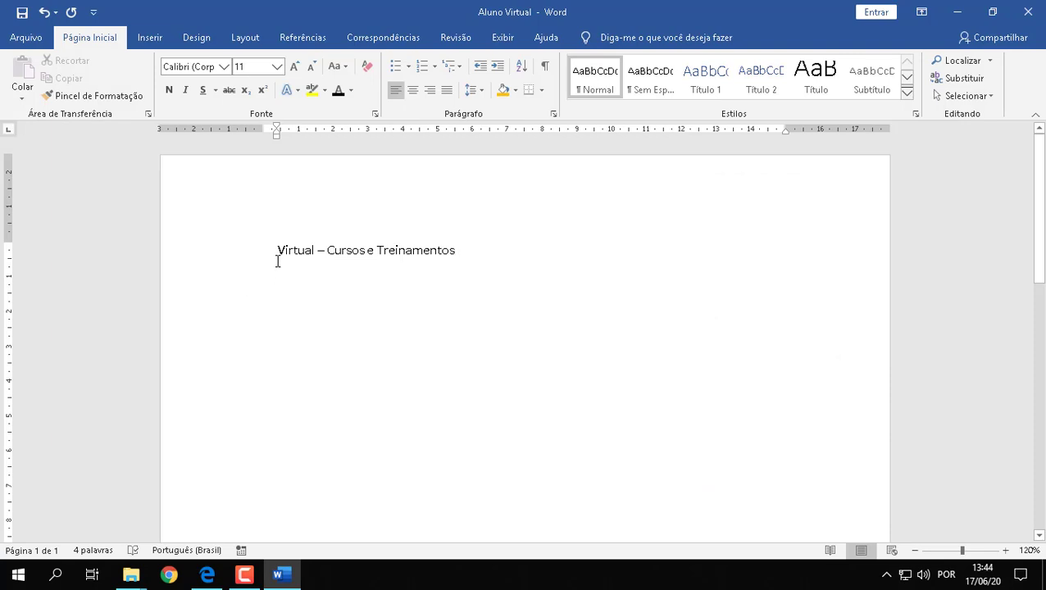
drag(277, 250, 315, 254)
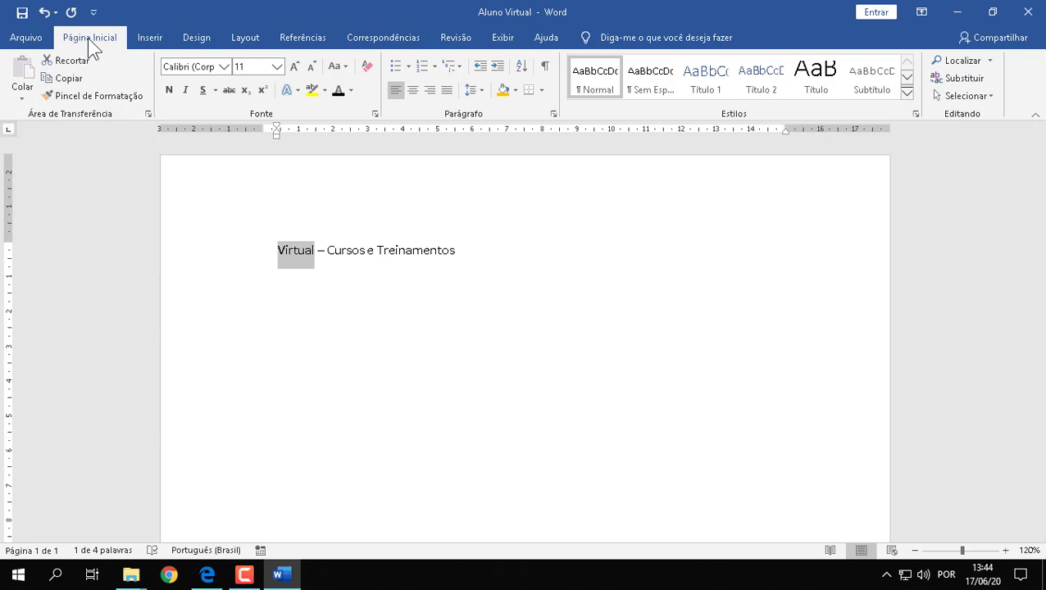
click(169, 92)
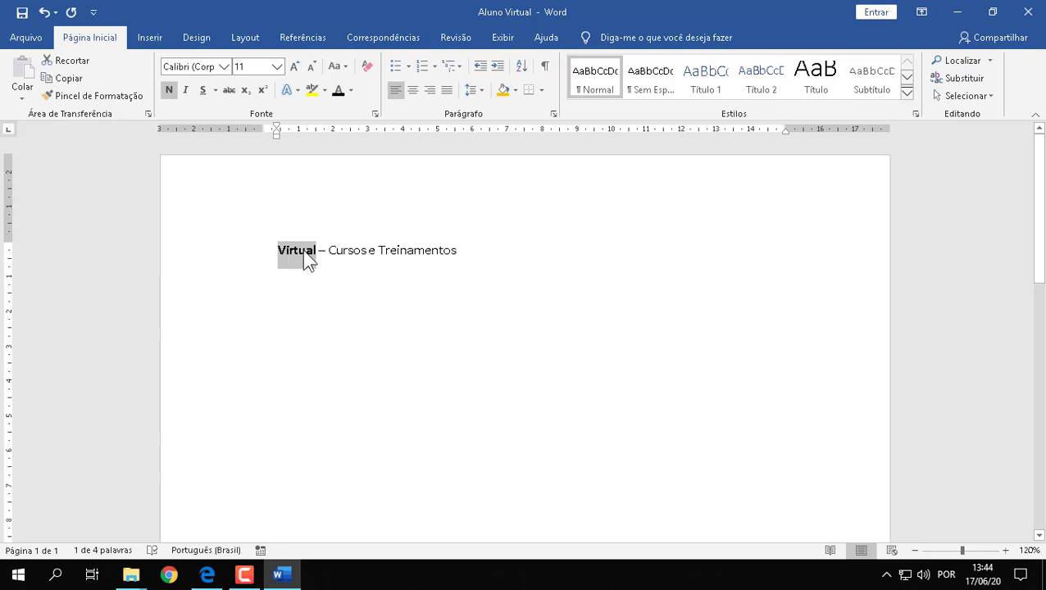
Step: Remove the bold formatting from the word "Virtual" and clear the selection
click(362, 250)
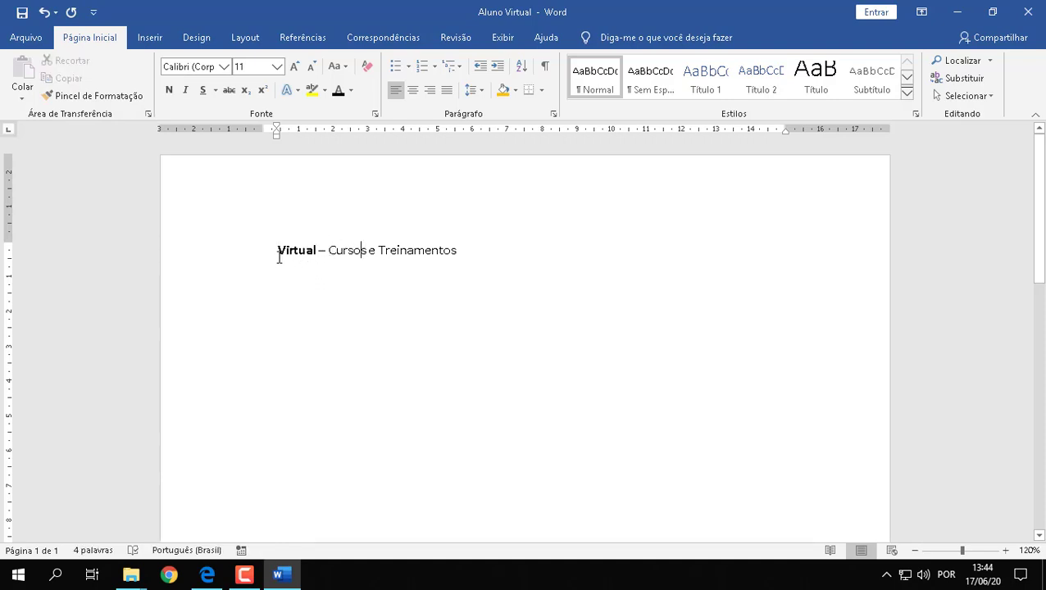
drag(278, 248, 317, 253)
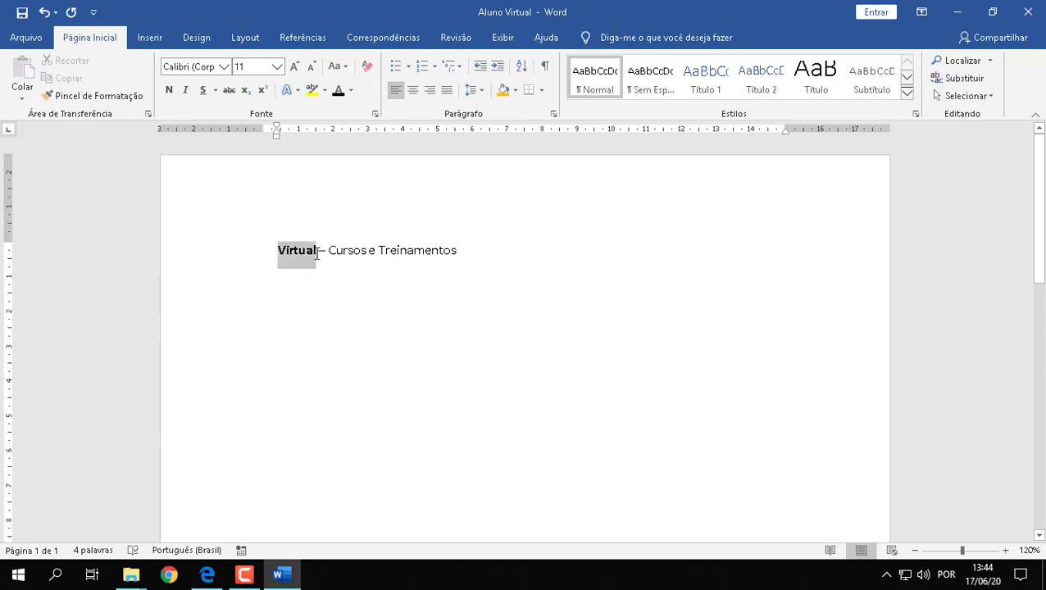
click(168, 90)
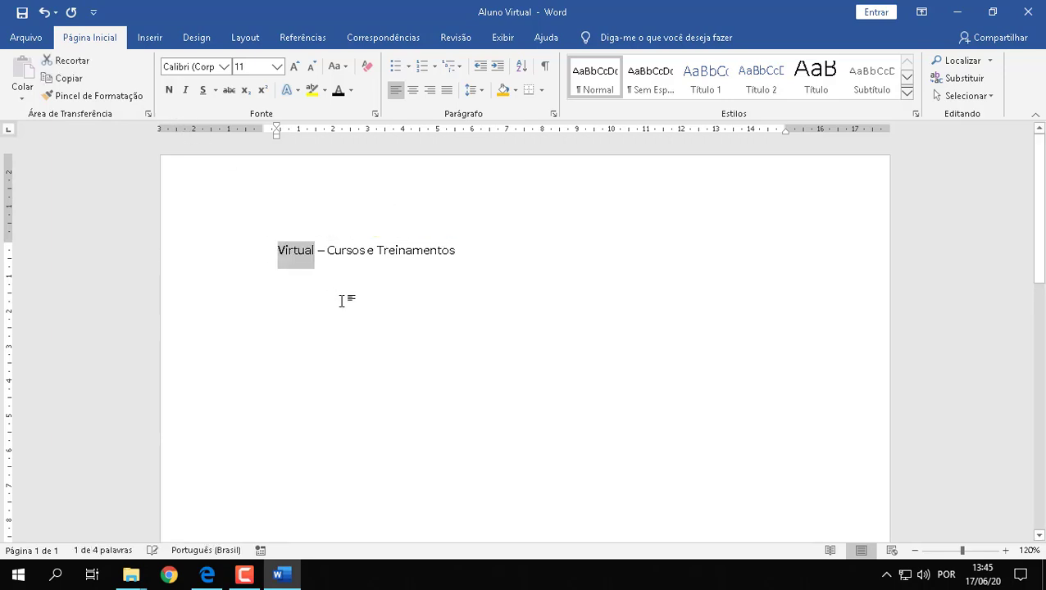
click(347, 252)
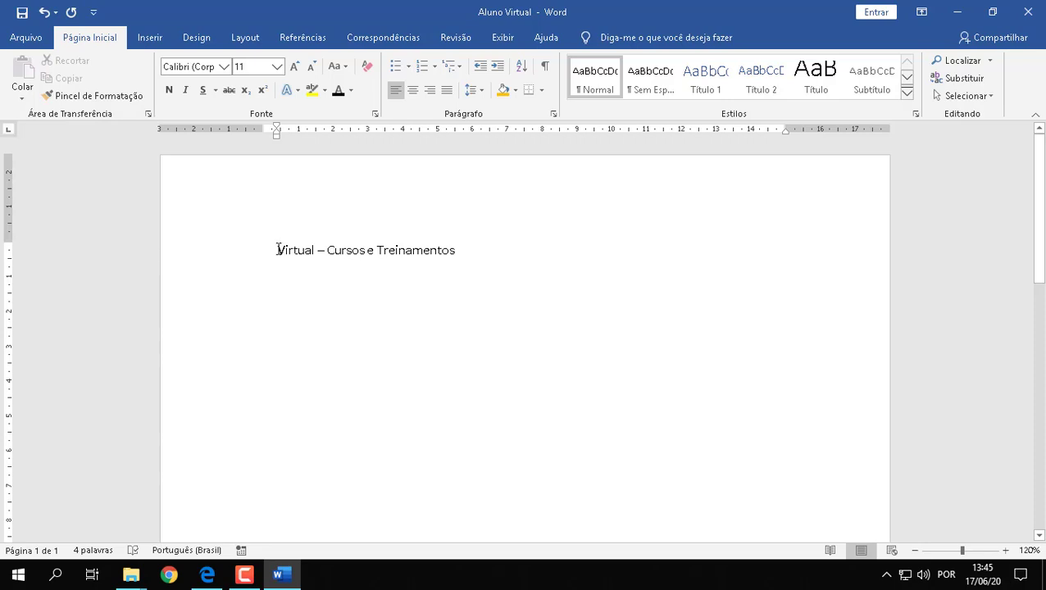
Step: Make the word "Virtual" bold again and deselect it
drag(278, 247, 315, 250)
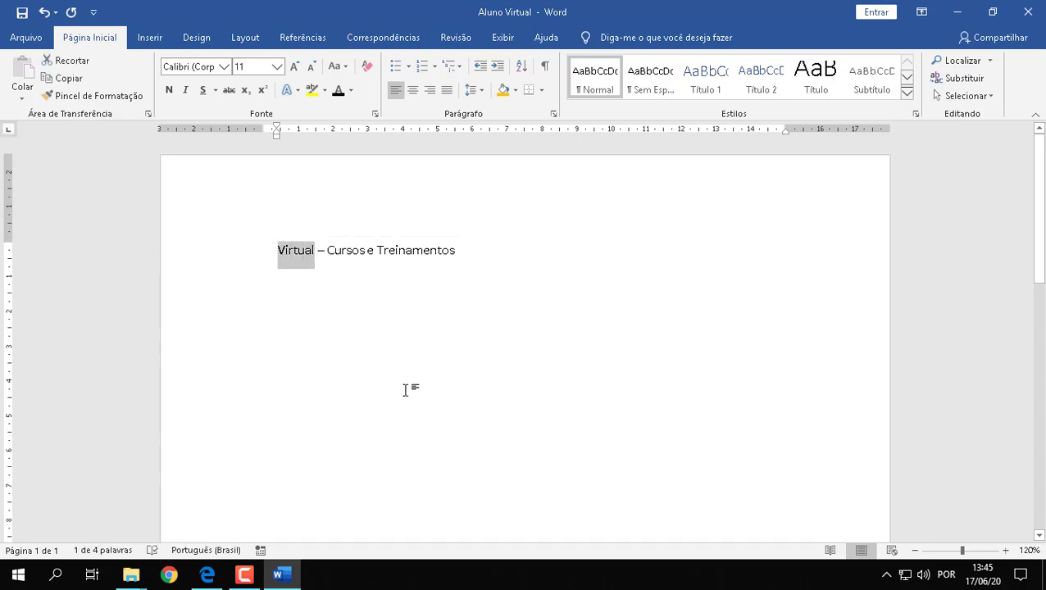
key(ctrl+n)
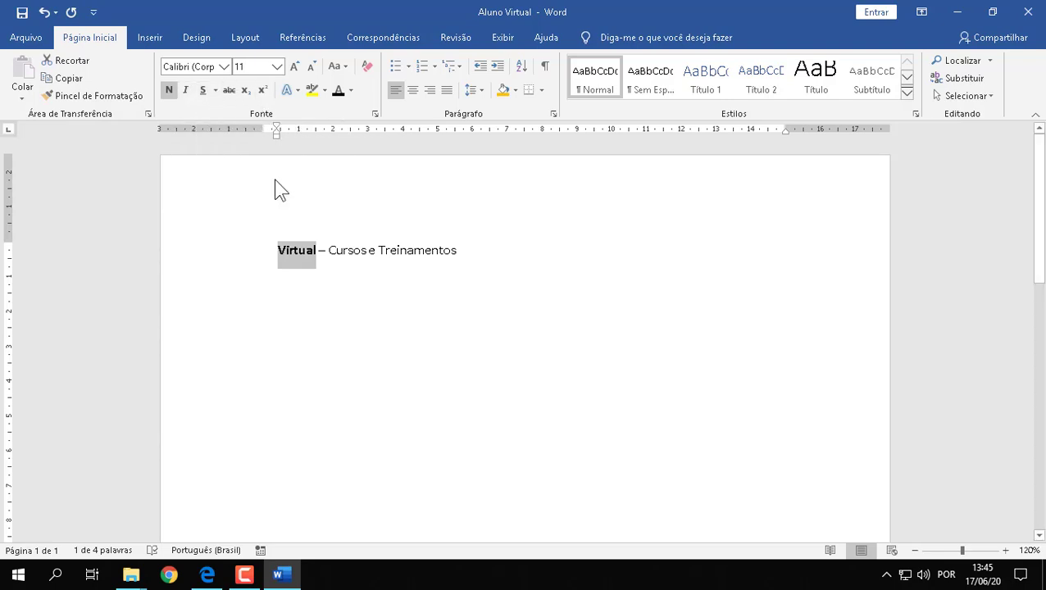
click(328, 250)
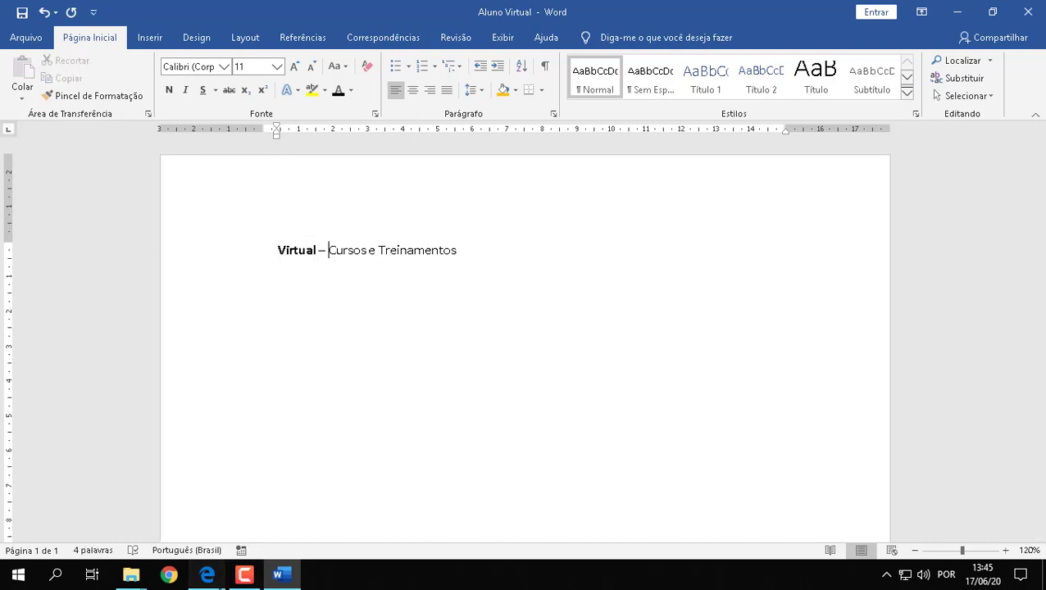
Step: Switch to Edge and review the handout's section 3.2.1 on bold text, including its example steps
click(207, 575)
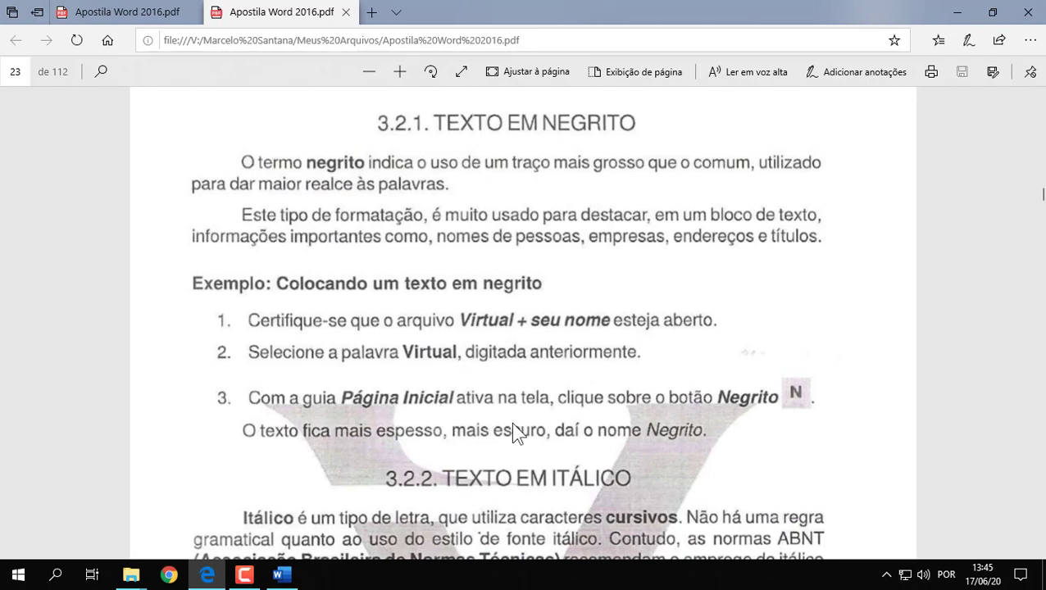
scroll(709, 464, up, 2)
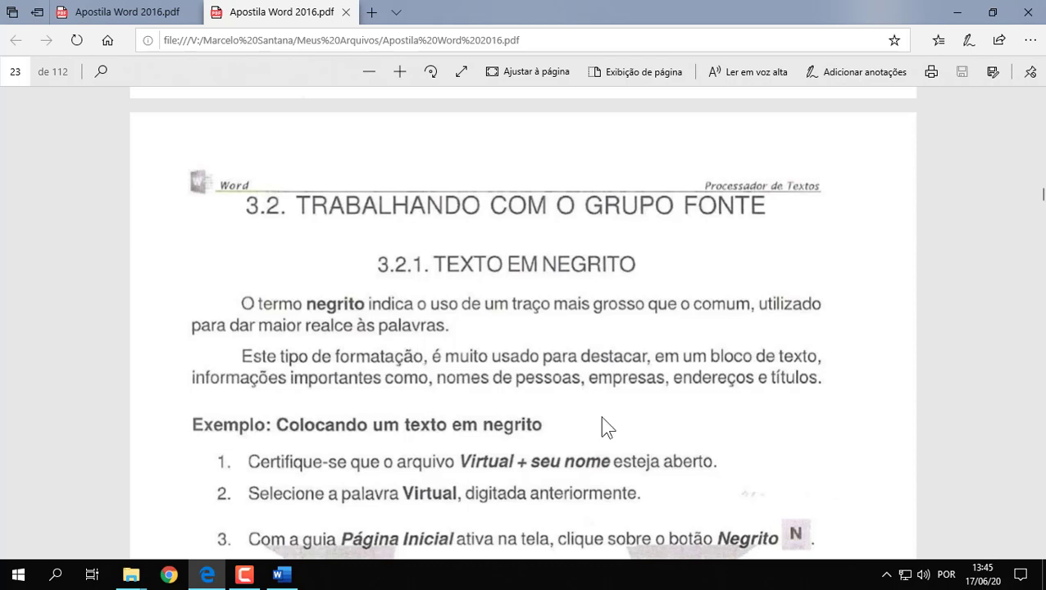
scroll(603, 415, down, 3)
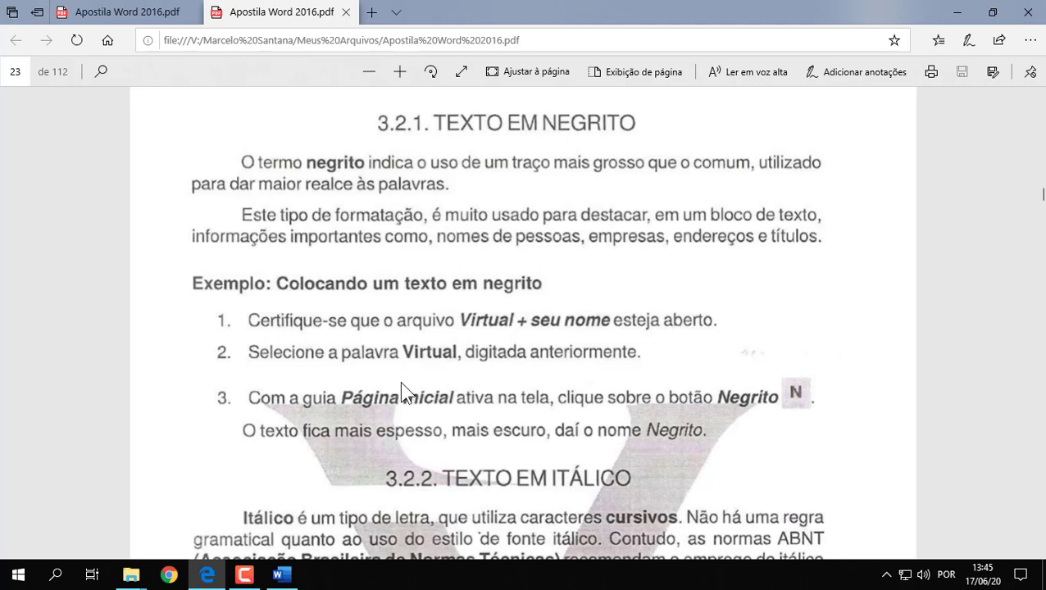
scroll(402, 384, down, 1)
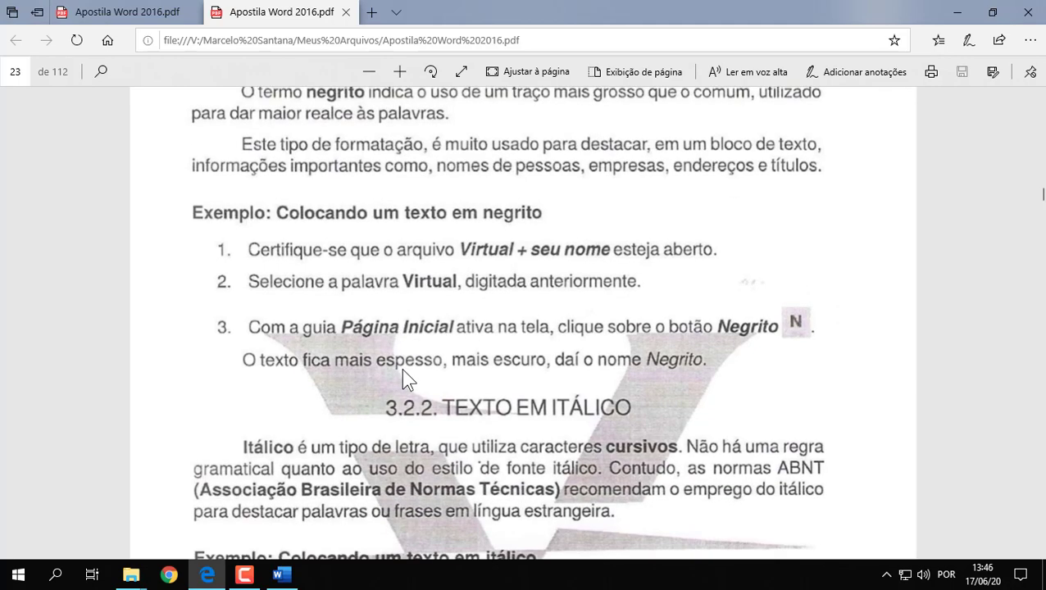
scroll(407, 382, up, 3)
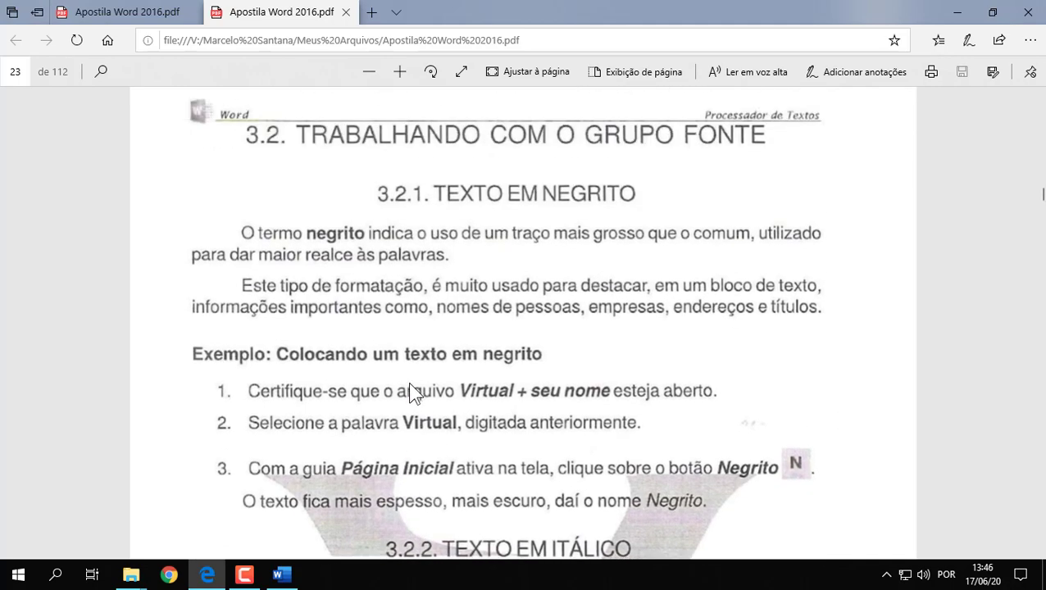
scroll(338, 304, up, 5)
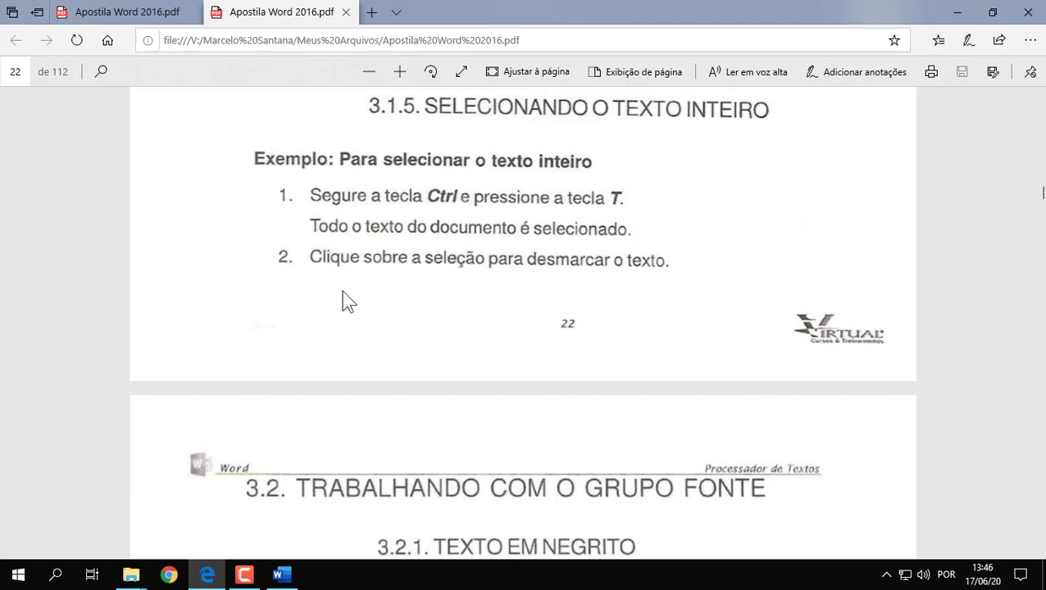
scroll(348, 295, down, 6)
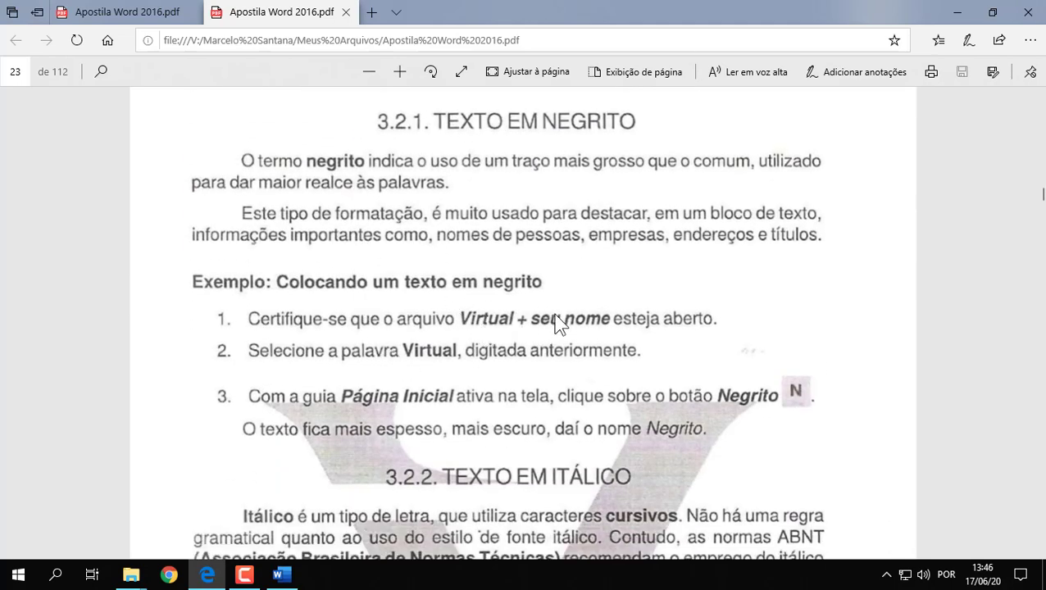
scroll(560, 321, down, 1)
scroll(509, 336, up, 1)
scroll(467, 349, down, 1)
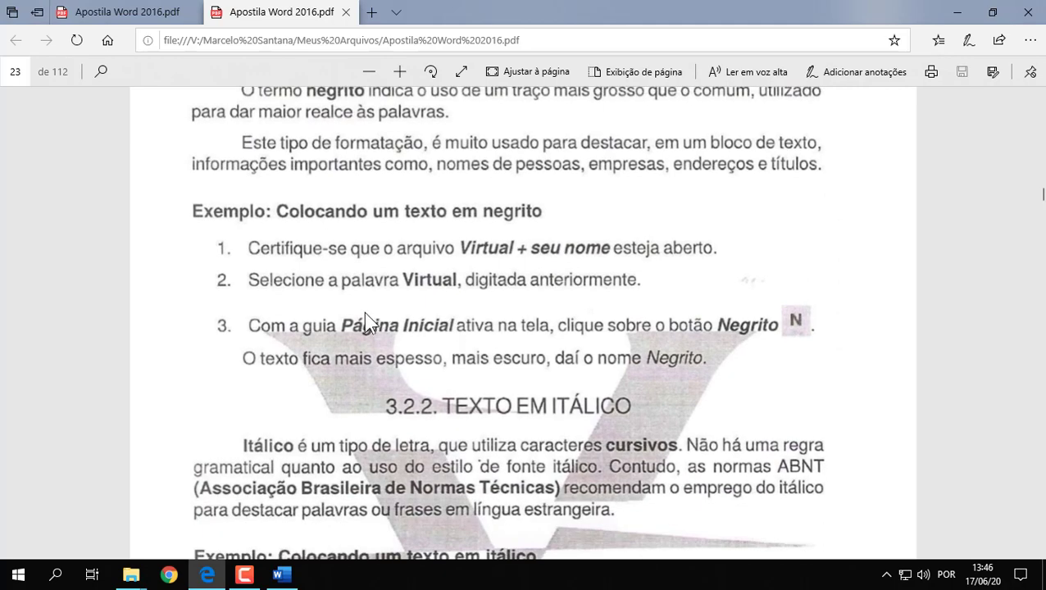
Step: Consult section 3.2.2 of the handout on italic text, and make the word "Virtual" italic in Word
scroll(366, 319, down, 3)
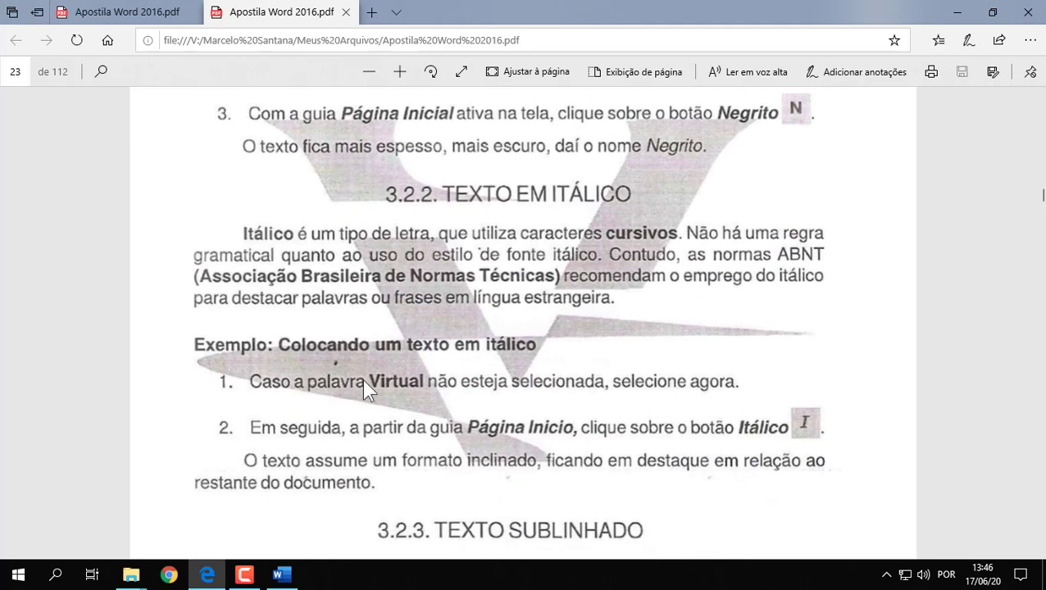
click(283, 574)
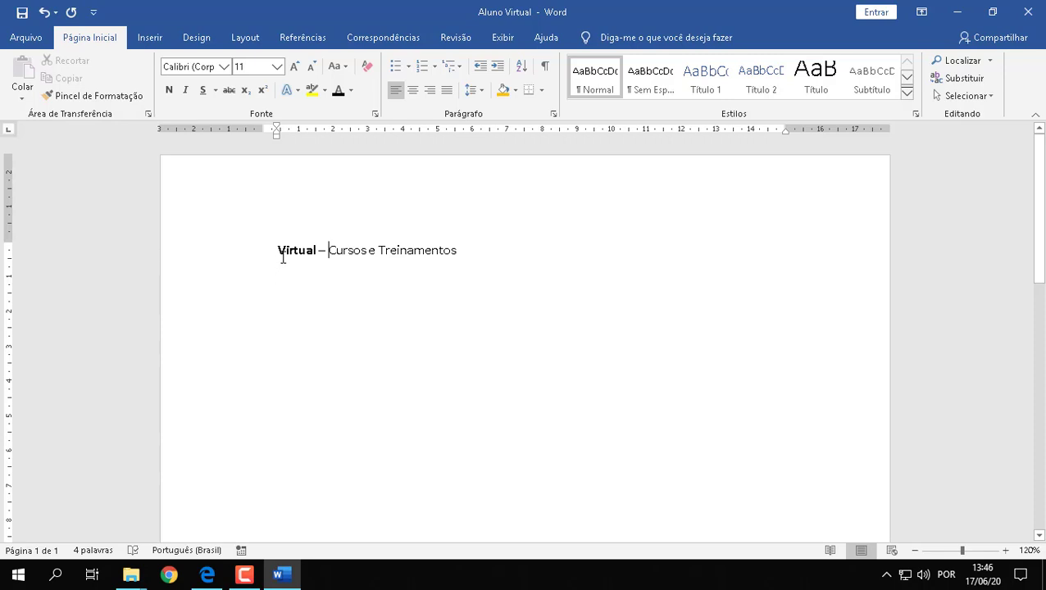
drag(278, 252, 317, 250)
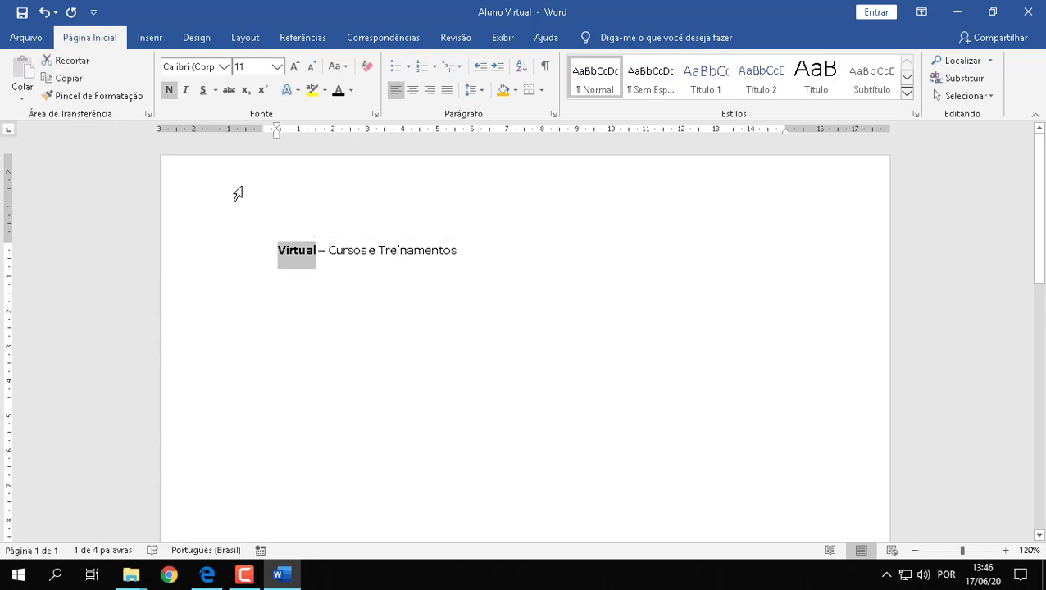
click(187, 91)
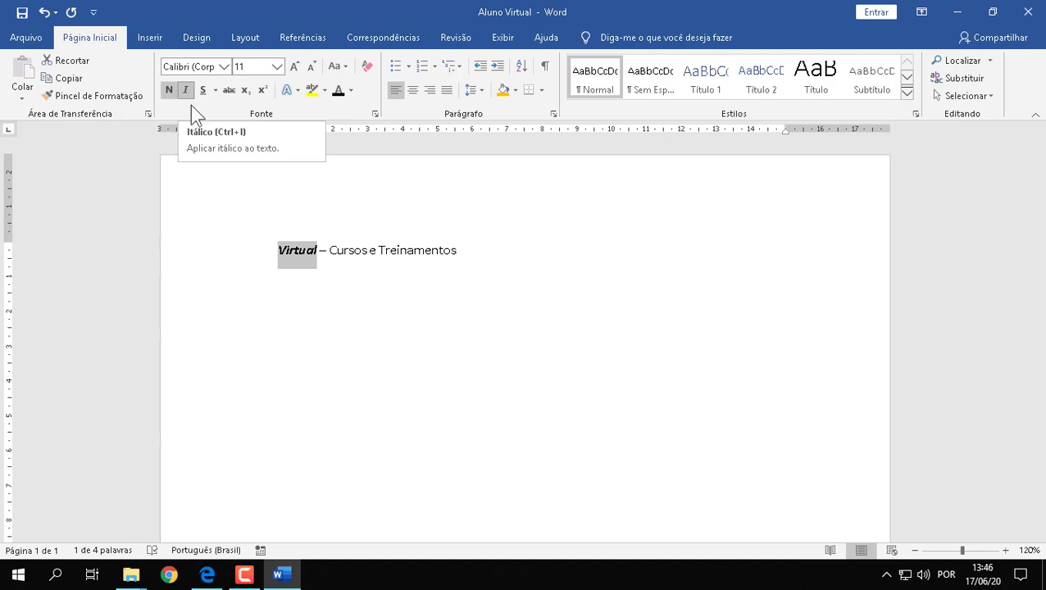
Step: Consult section 3.2.3 of the handout in Edge, underline the word "Virtual" in Word, and clear the selection
click(215, 574)
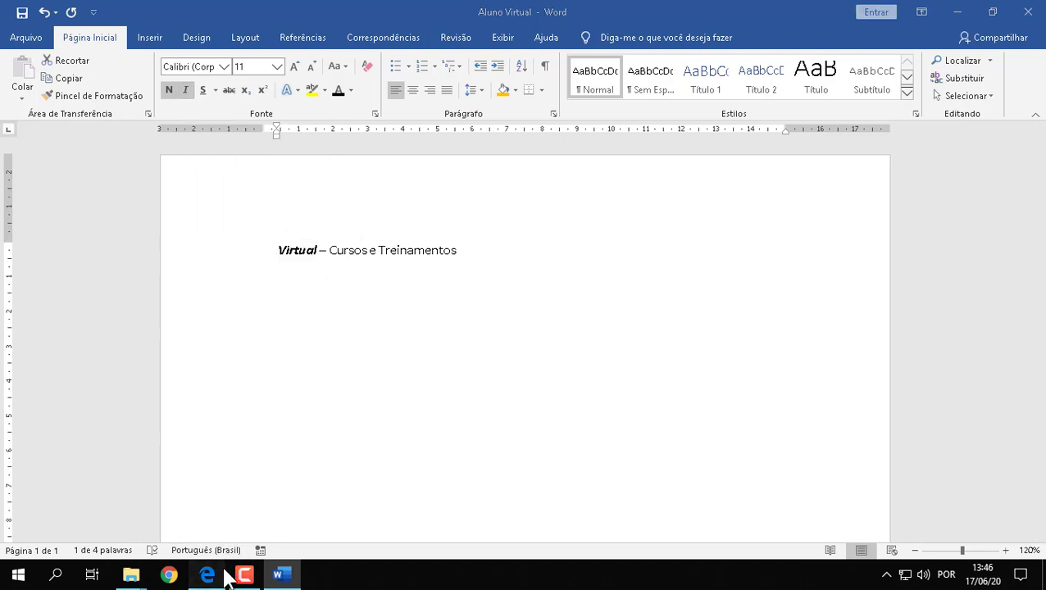
scroll(486, 374, down, 5)
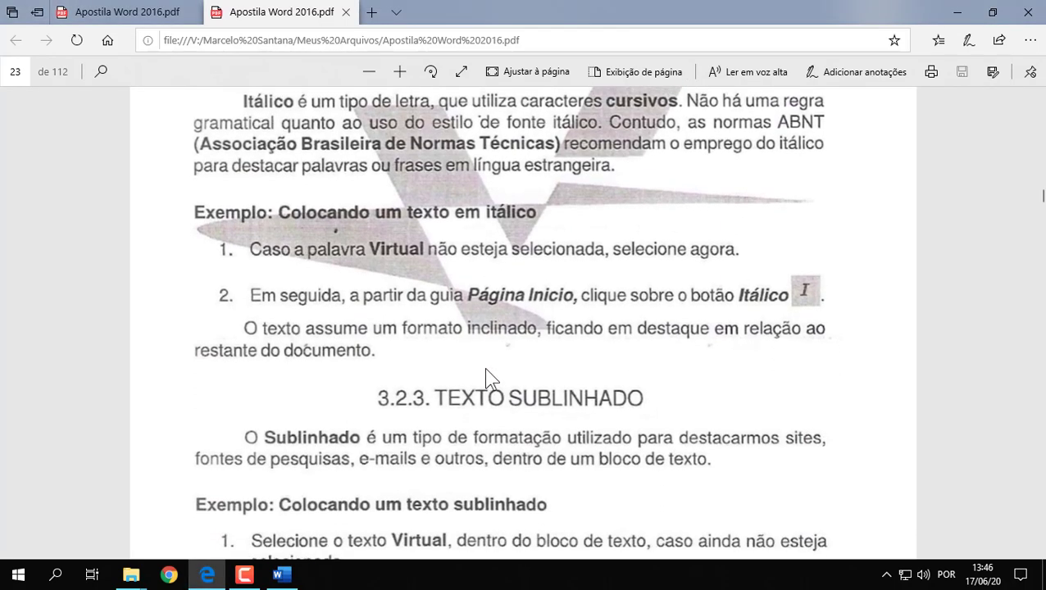
scroll(489, 369, down, 1)
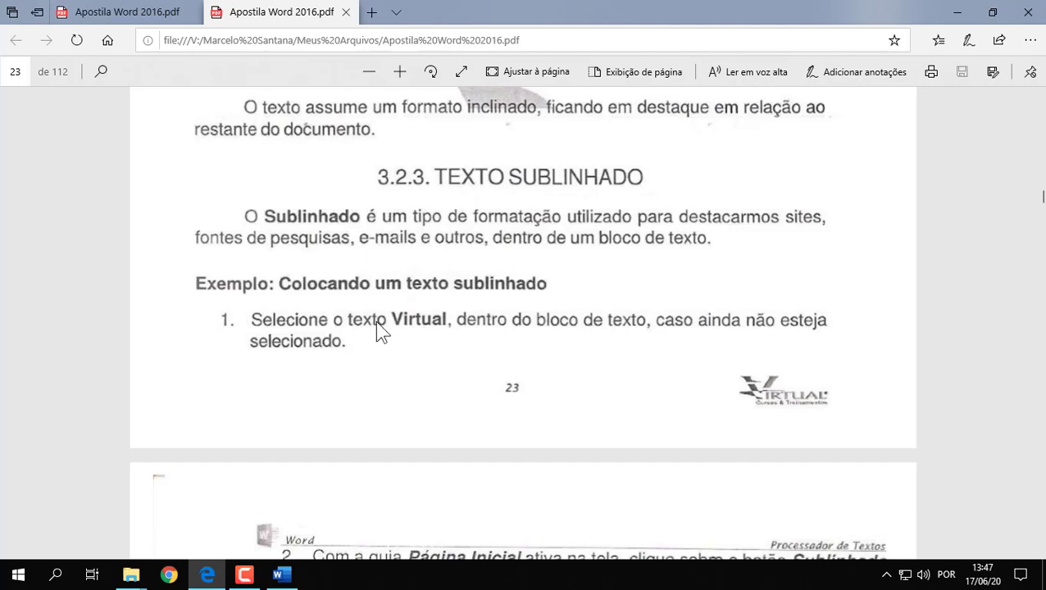
click(287, 578)
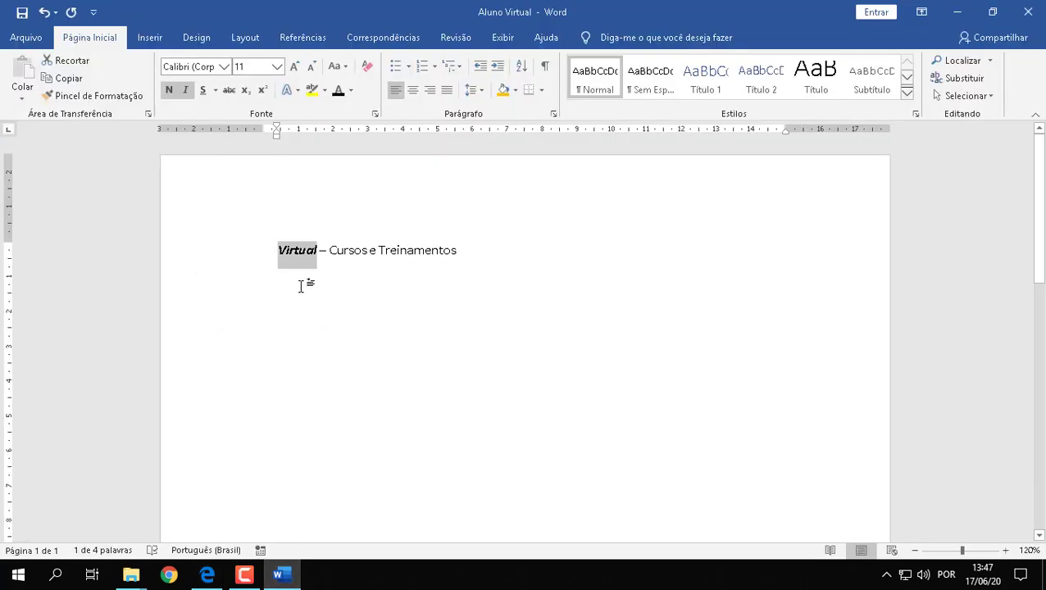
click(375, 251)
drag(278, 250, 319, 253)
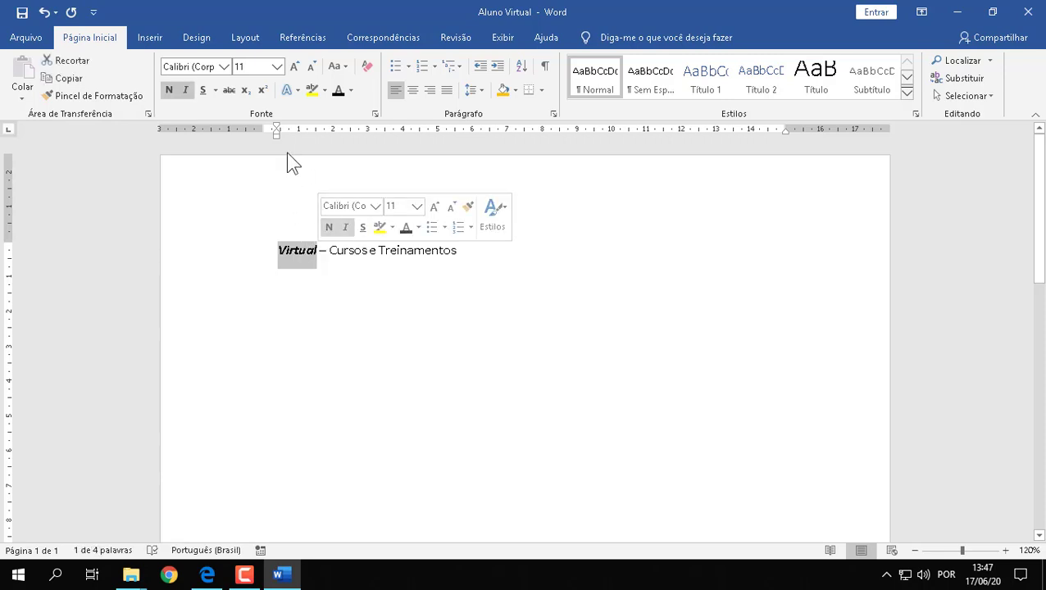
click(204, 90)
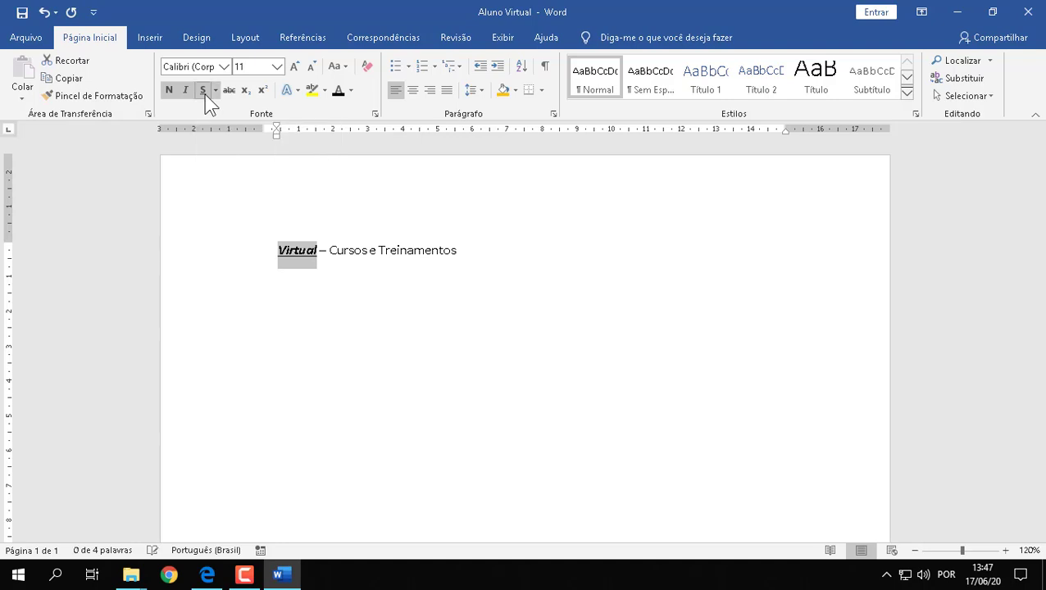
click(308, 266)
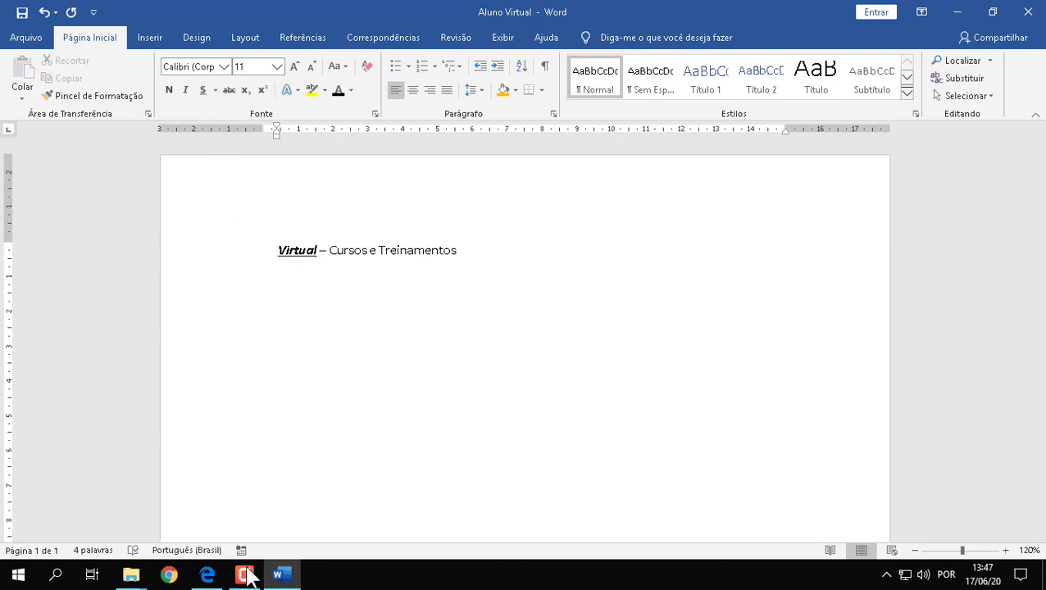
Step: Examine the handout's table of strikethrough, subscript and superscript styles in Edge, and compare it with Word's font commands
click(208, 575)
scroll(491, 430, down, 5)
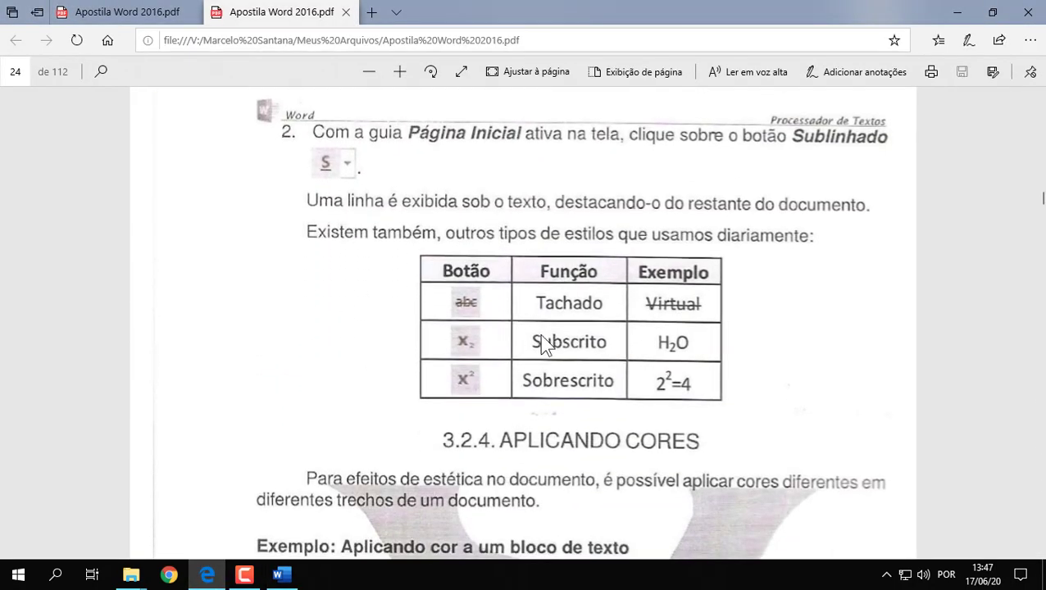
scroll(697, 362, up, 1)
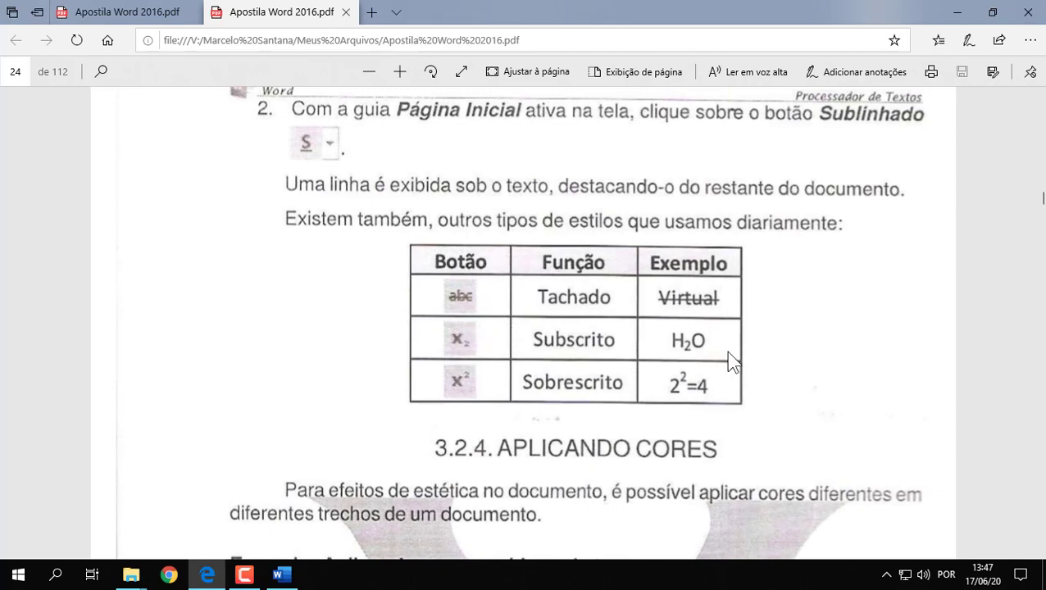
click(281, 575)
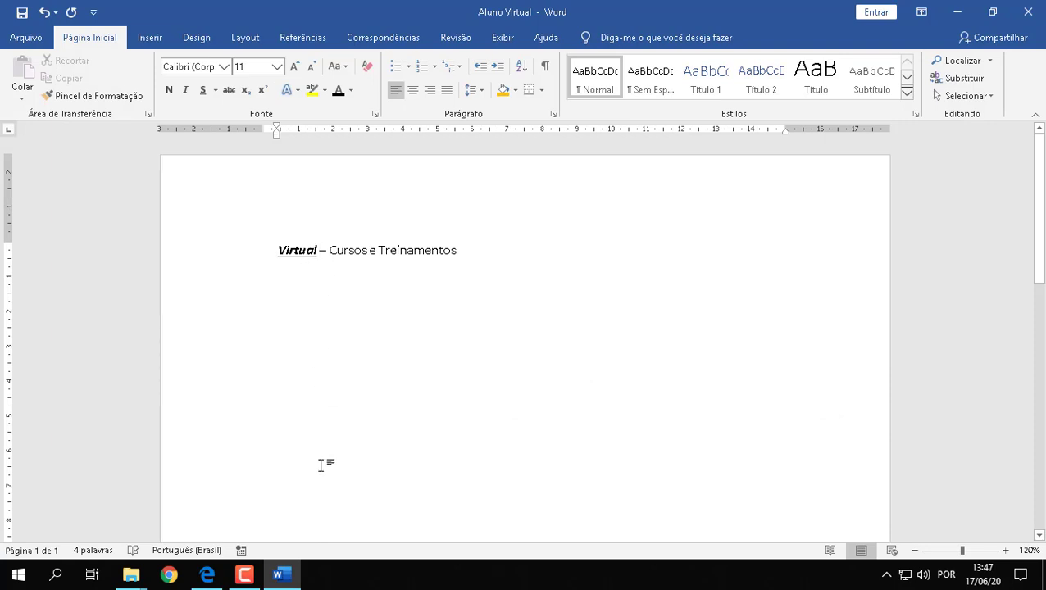
click(207, 575)
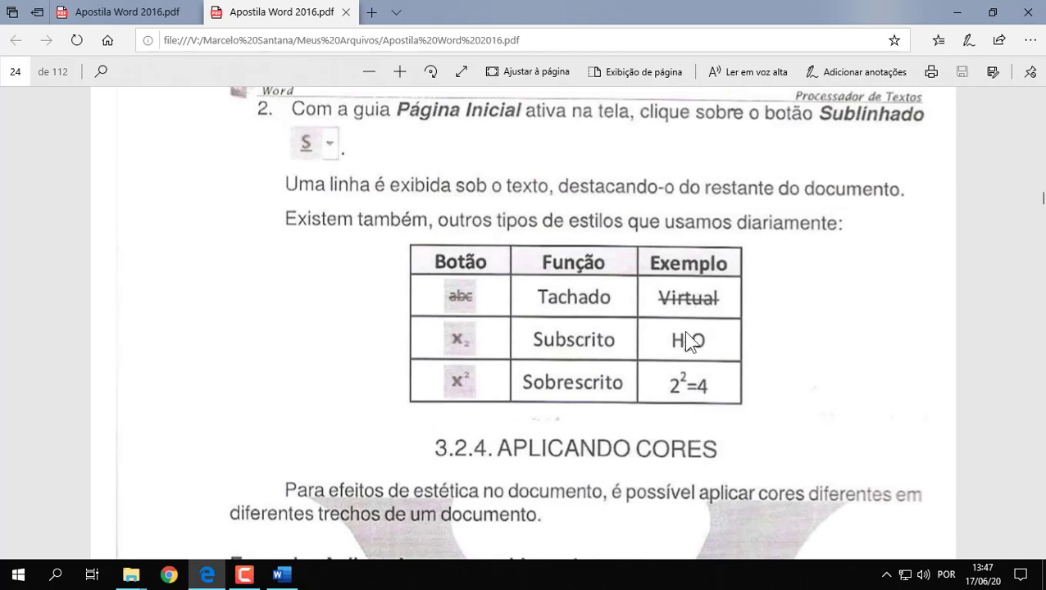
click(279, 575)
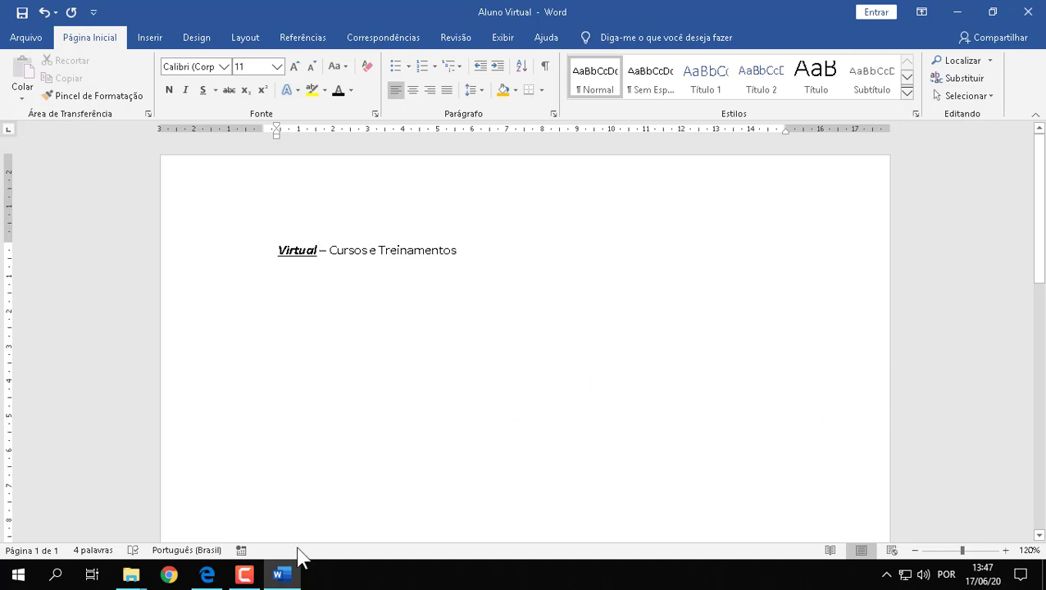
Step: Consult section 3.2.4 of the handout in Edge, and set the font color of the word "Virtual" to red (Vermelho) in Word
click(207, 576)
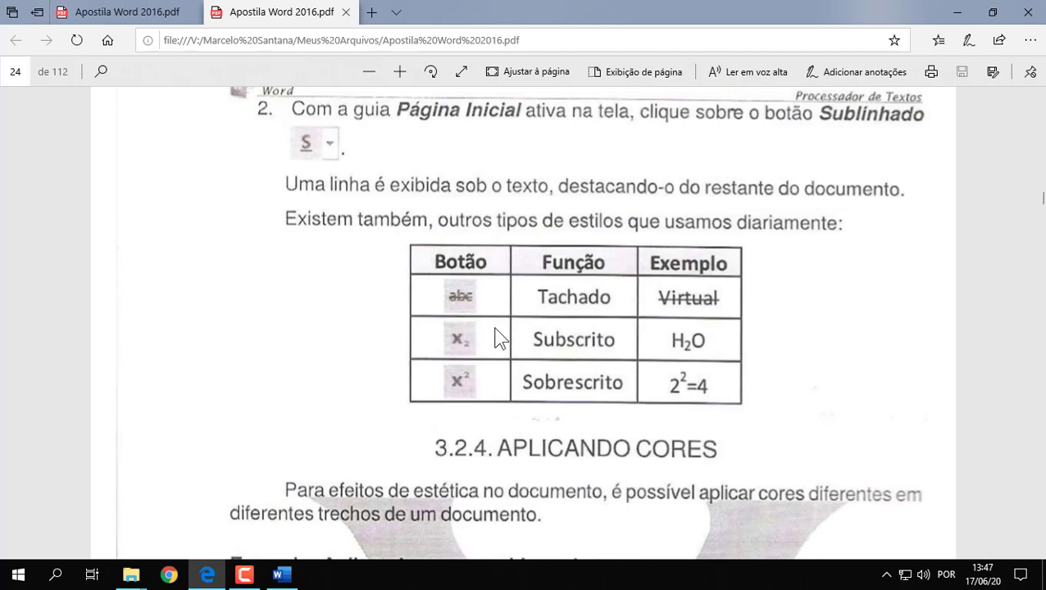
scroll(499, 337, down, 5)
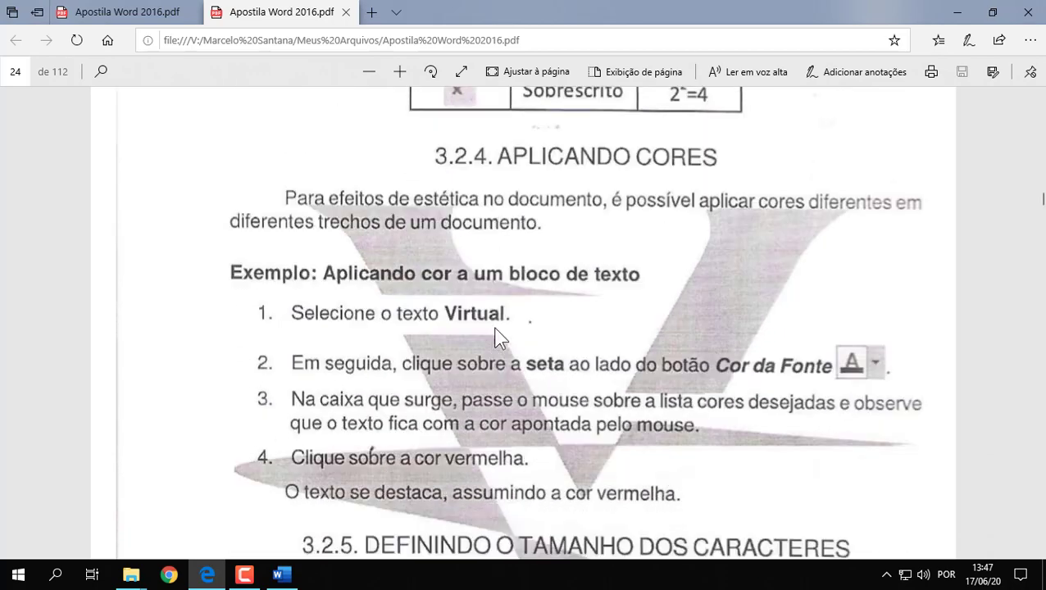
scroll(496, 336, down, 1)
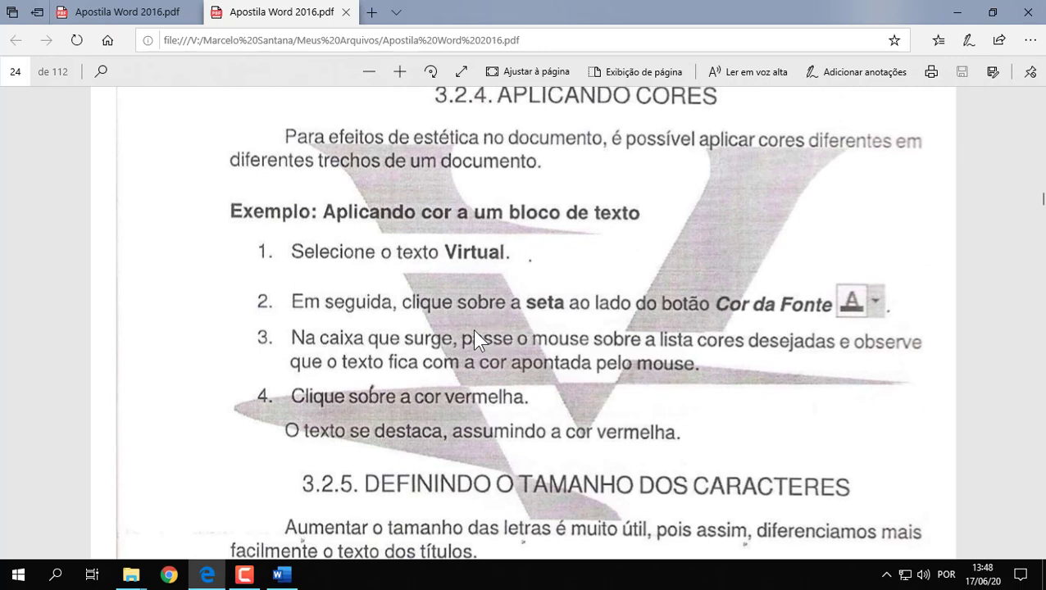
click(282, 575)
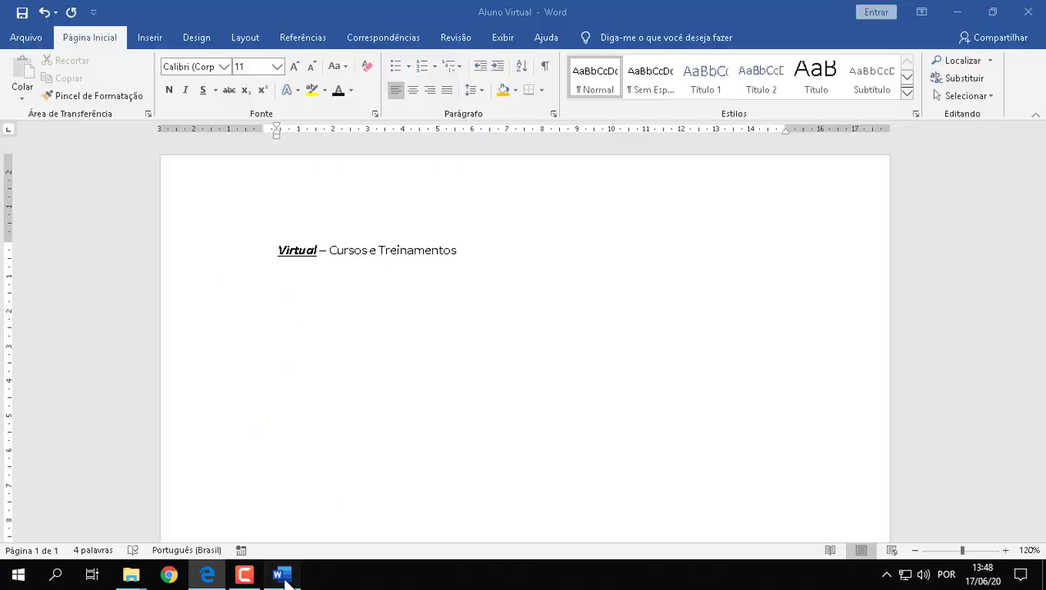
drag(277, 250, 321, 252)
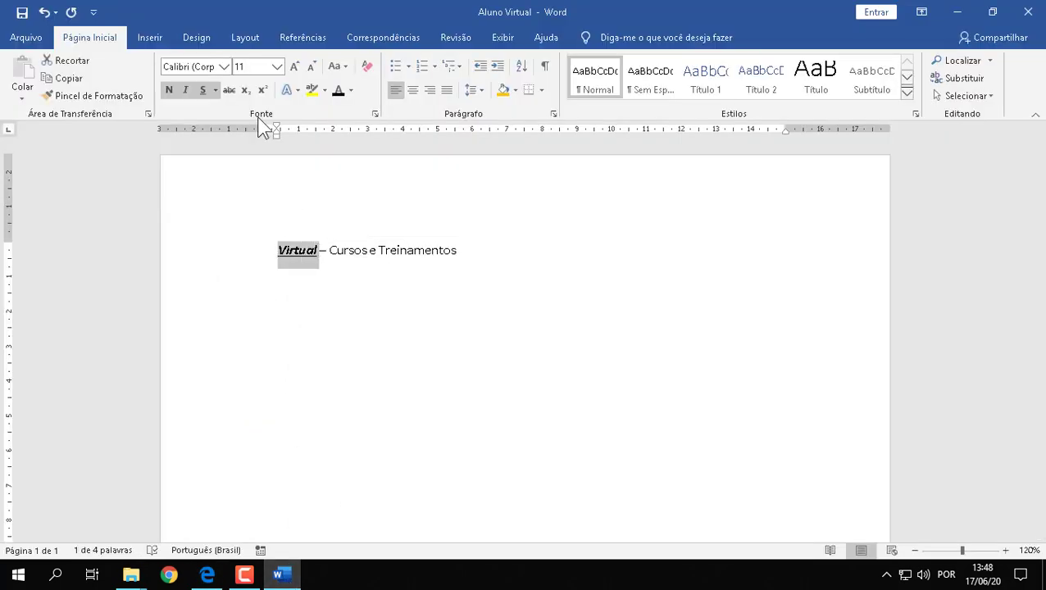
click(353, 91)
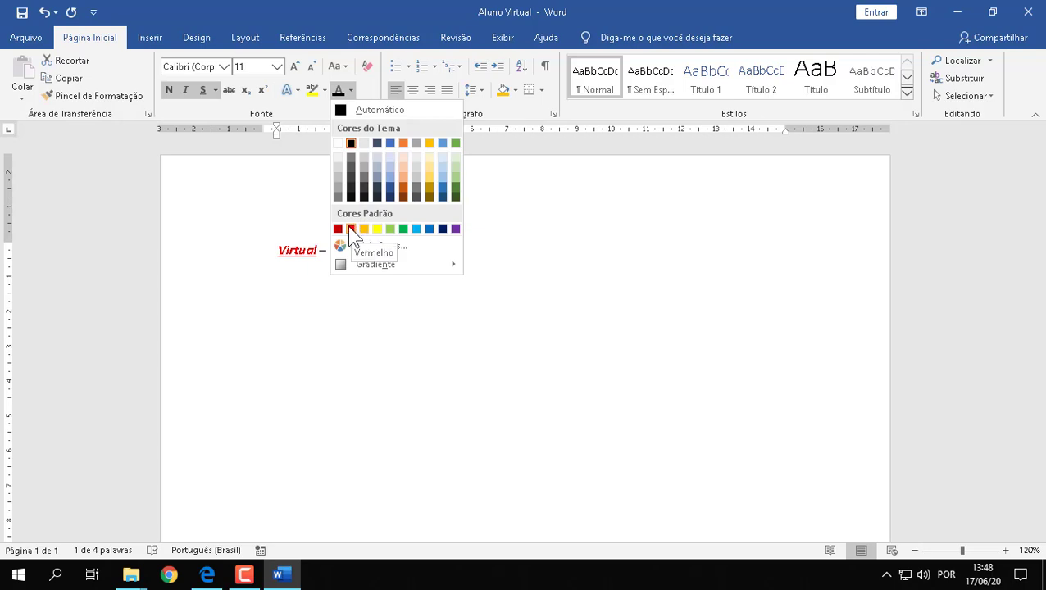
click(350, 229)
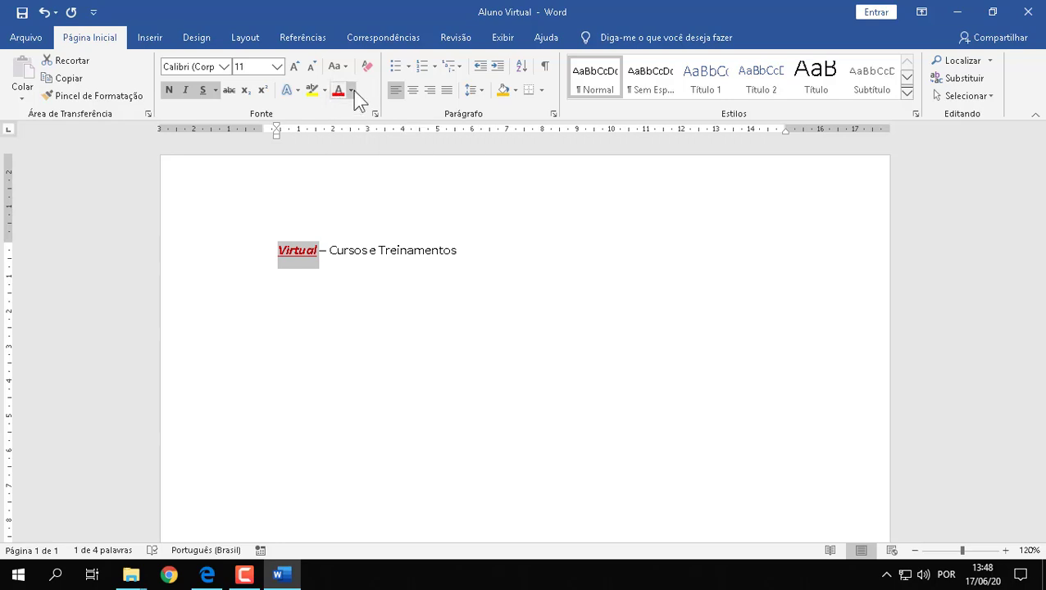
click(353, 90)
click(350, 228)
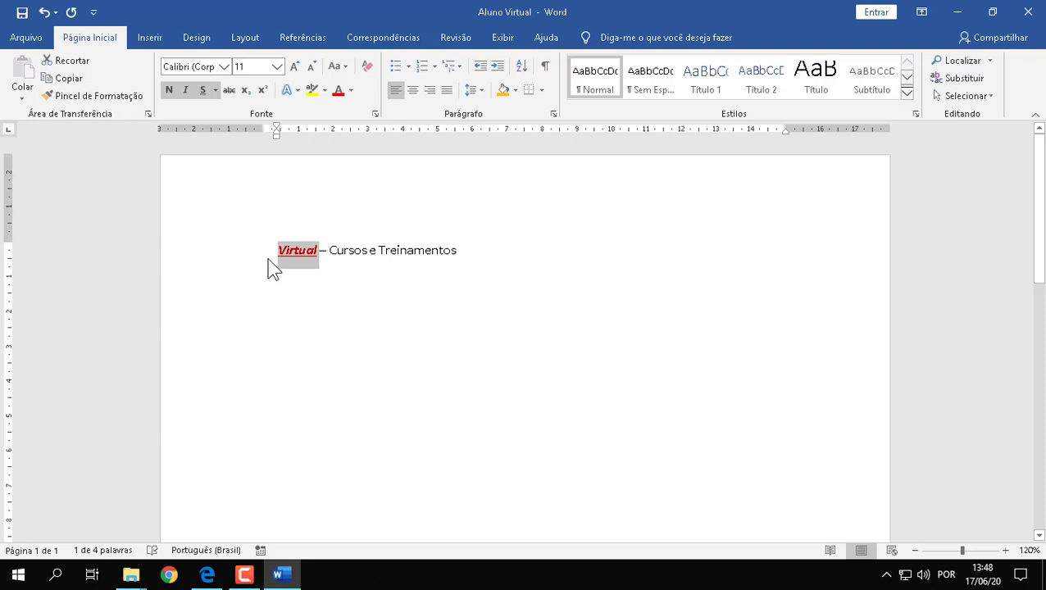
Step: Consult section 3.2.5 of the handout in Edge, and set the whole line "Virtual – Cursos e Treinamentos" to font size 20 in Word
click(207, 575)
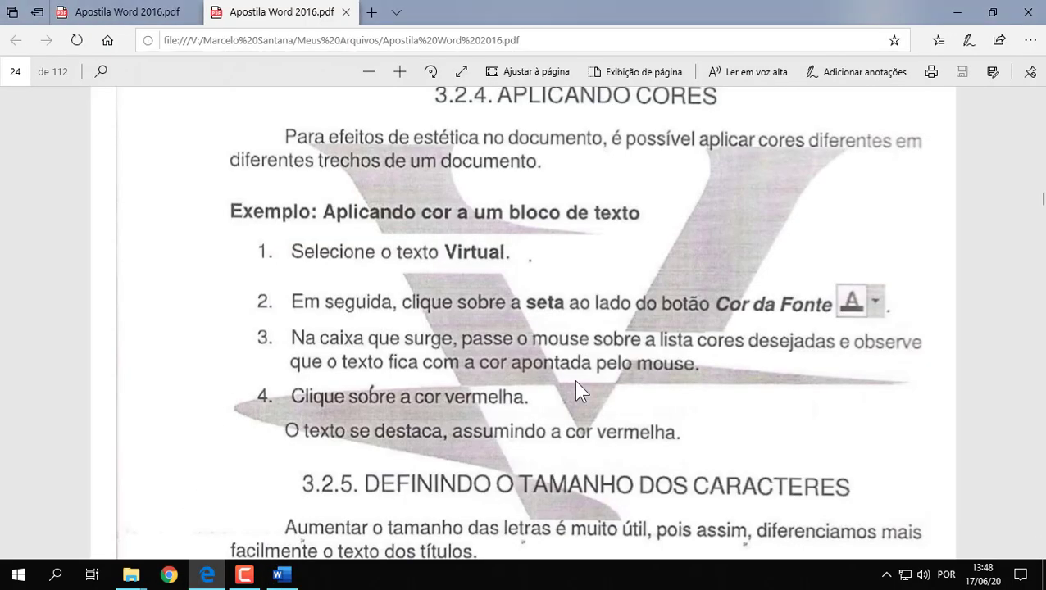
scroll(579, 383, down, 1)
scroll(584, 379, down, 2)
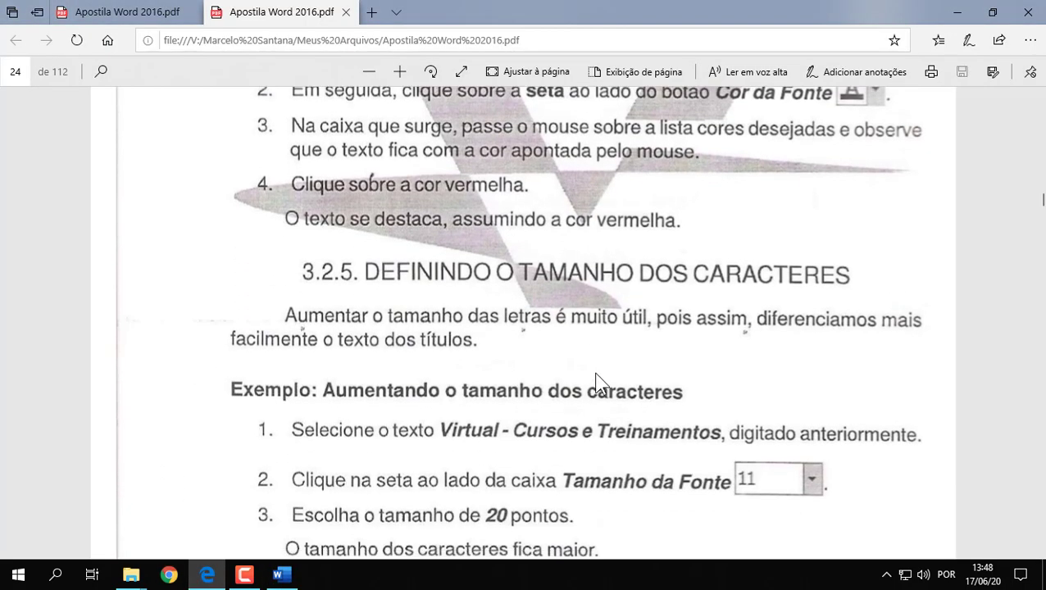
scroll(596, 383, down, 2)
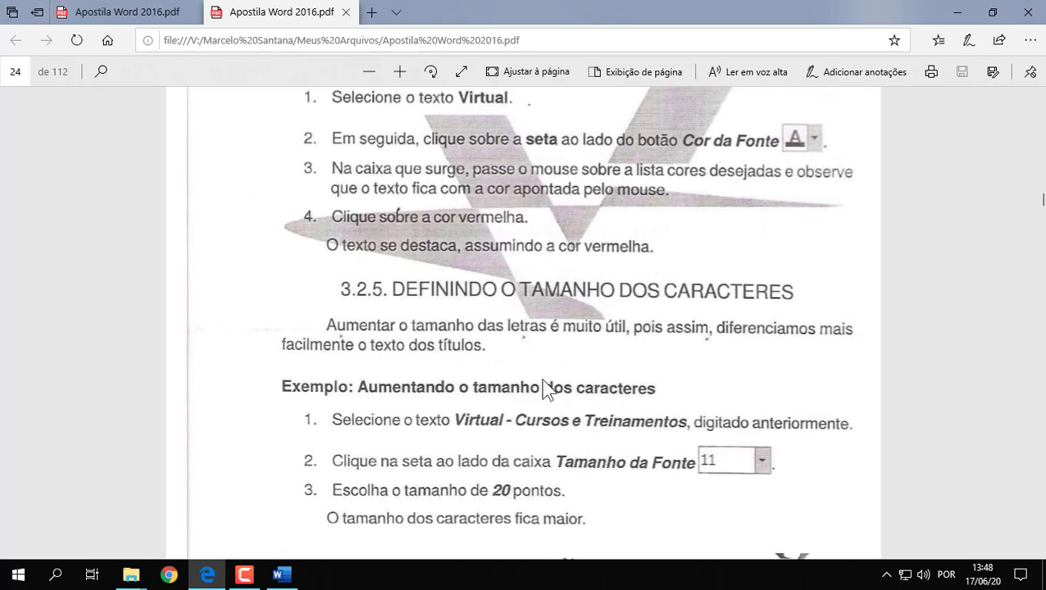
scroll(548, 381, down, 1)
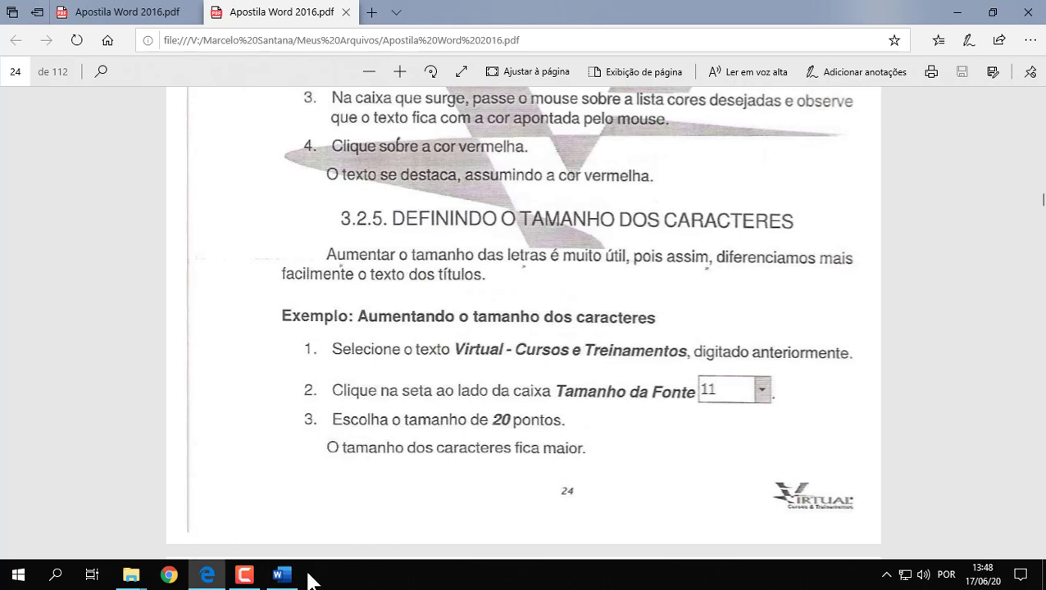
click(284, 576)
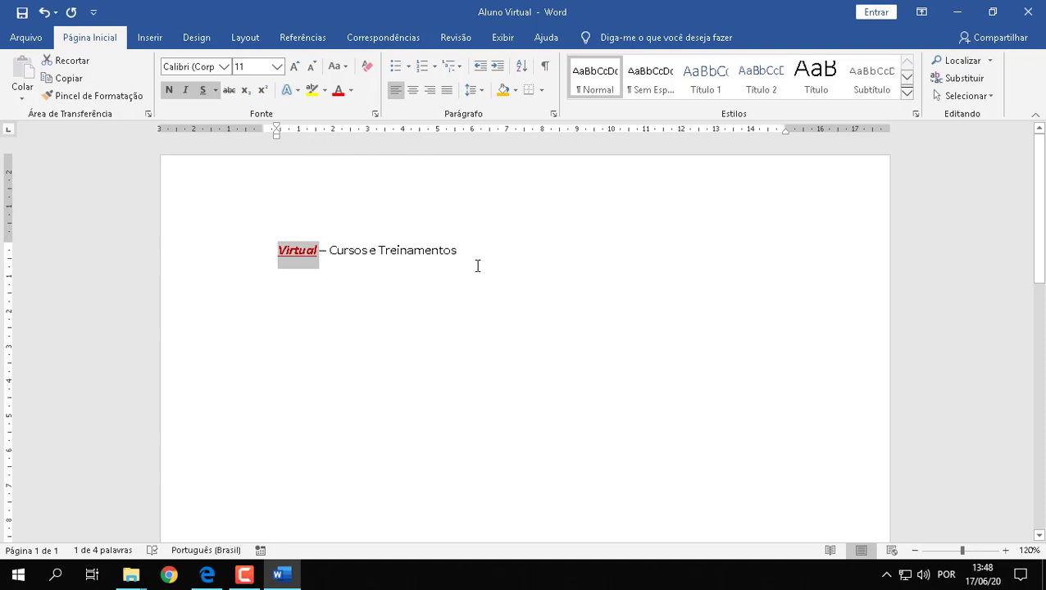
click(430, 250)
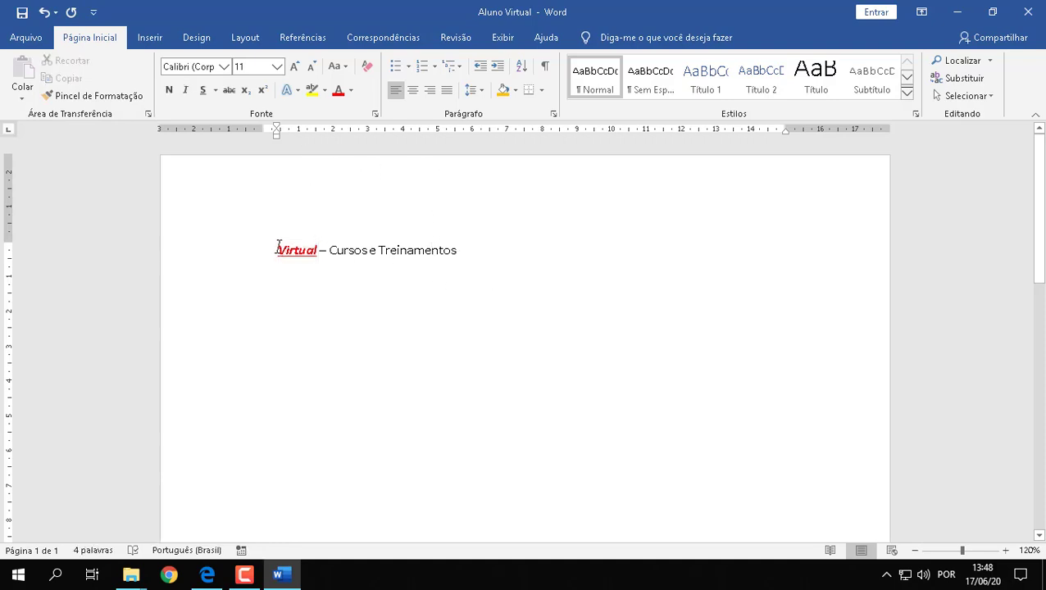
drag(279, 250, 469, 253)
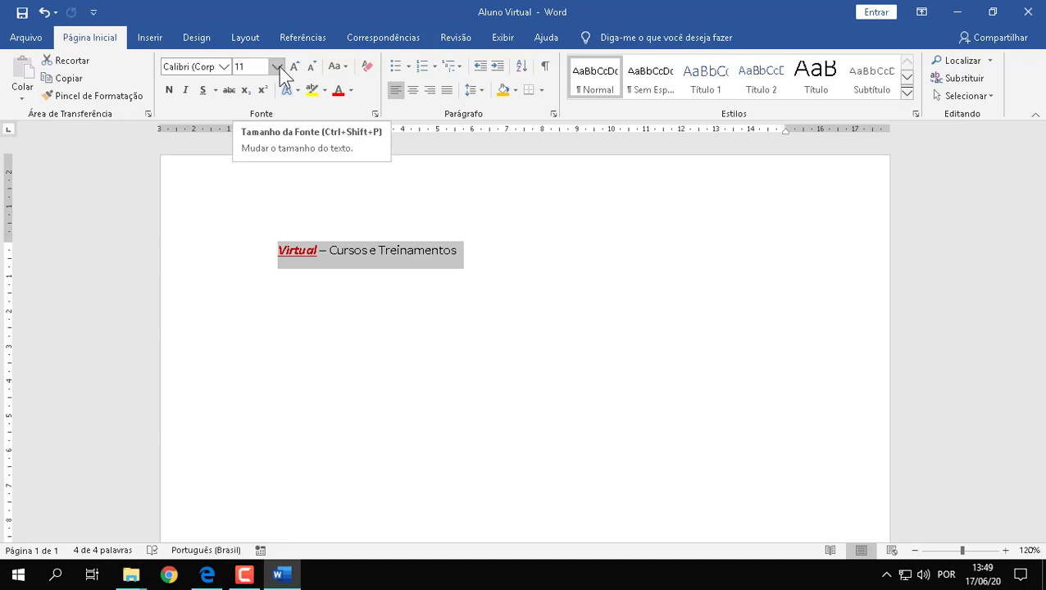
click(279, 66)
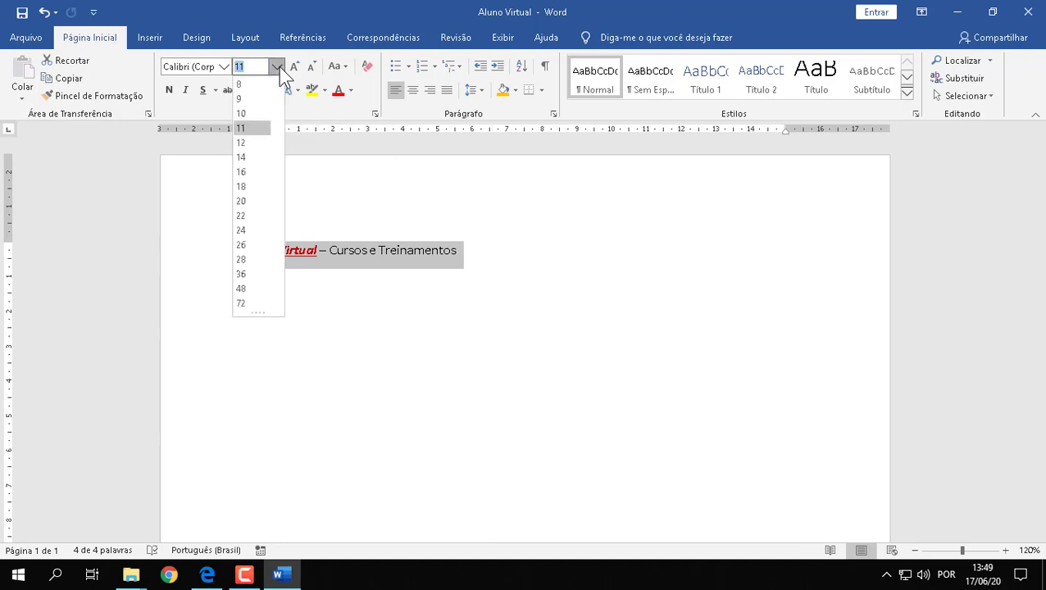
click(242, 202)
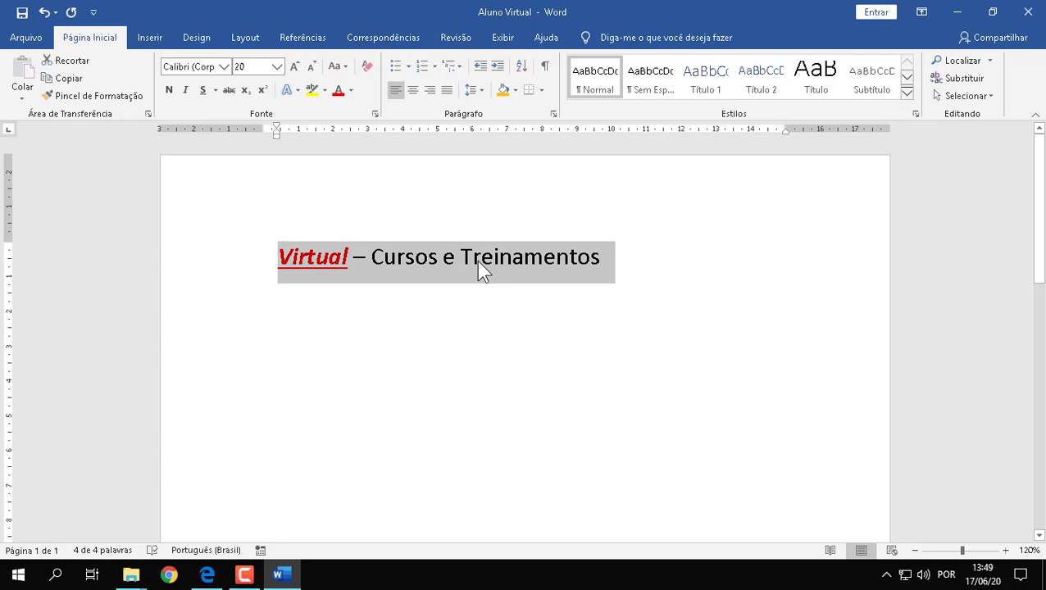
click(276, 67)
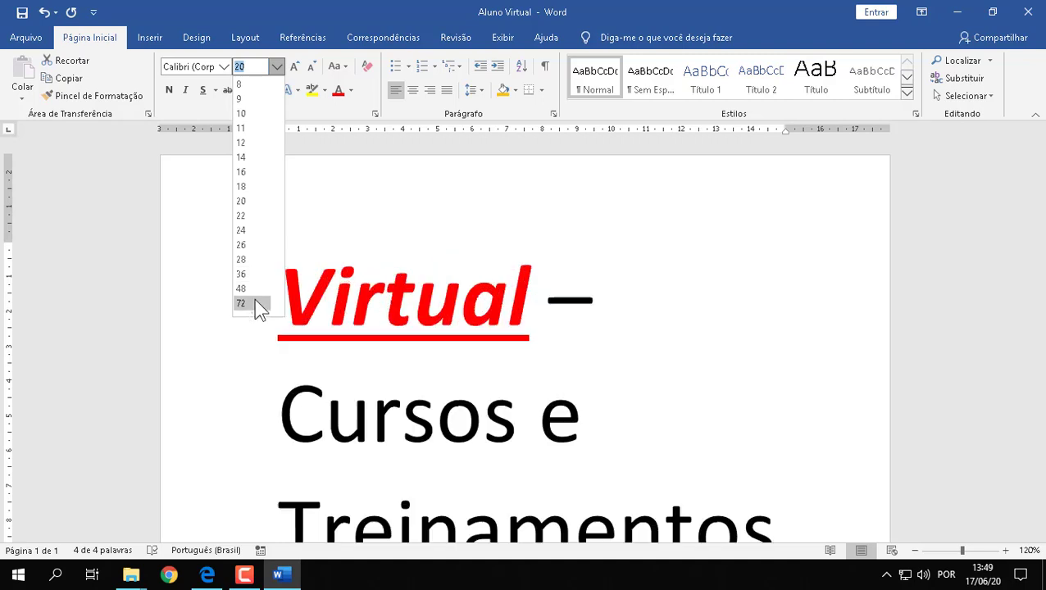
click(251, 202)
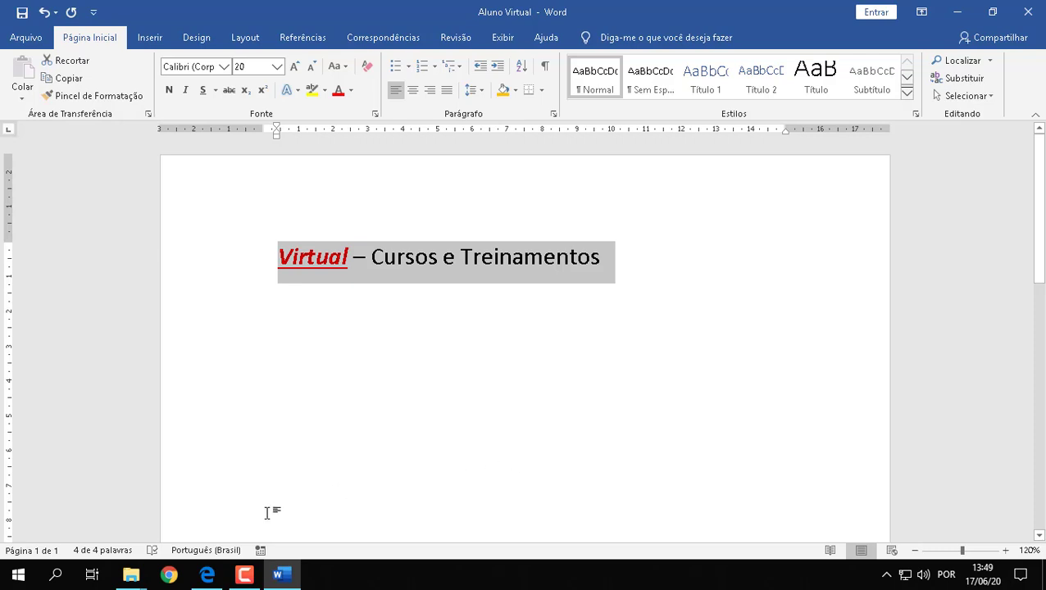
Step: Consult the handout's example on changing the text font in Edge, and apply Arial Black to the whole line in Word
click(205, 578)
scroll(460, 345, down, 4)
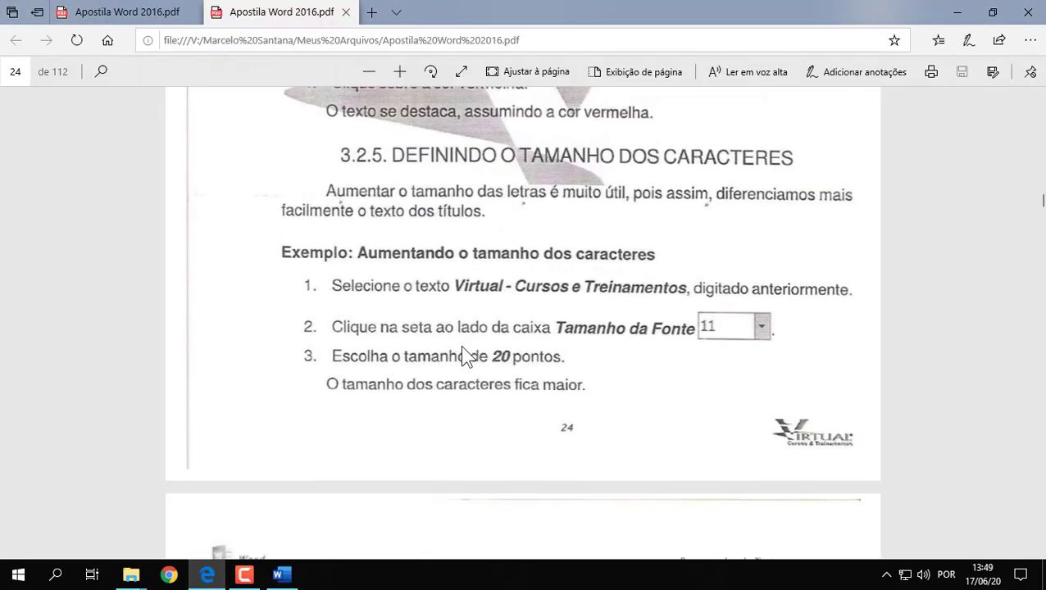
scroll(462, 355, down, 5)
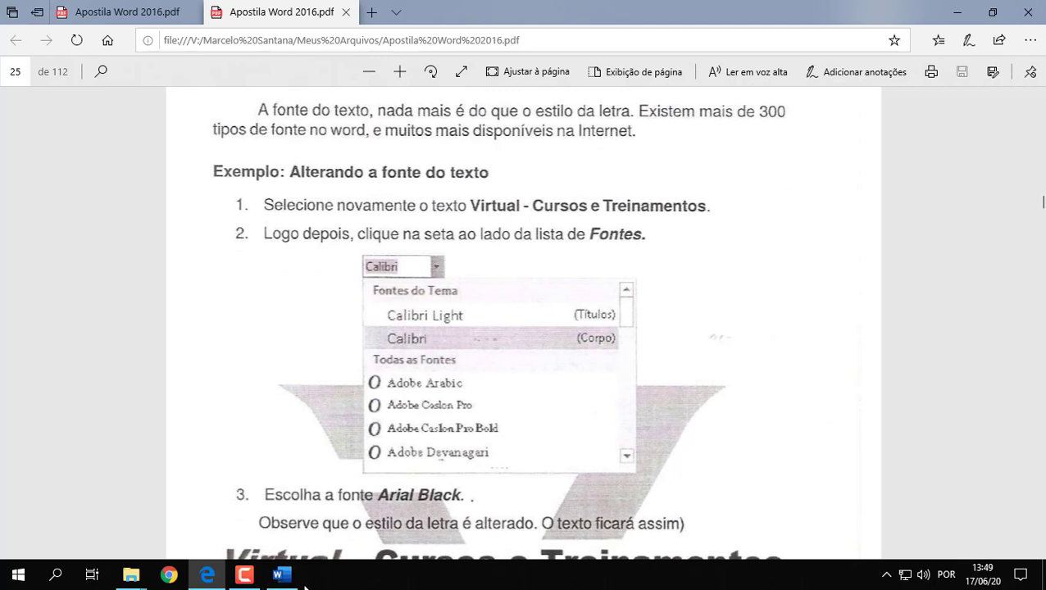
click(282, 575)
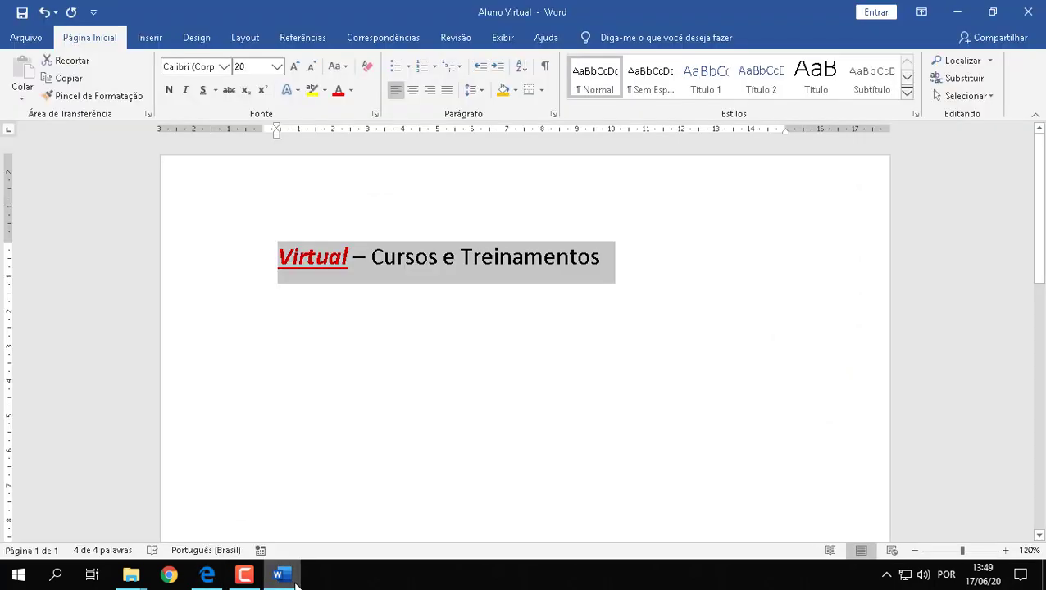
click(621, 260)
drag(627, 257, 283, 261)
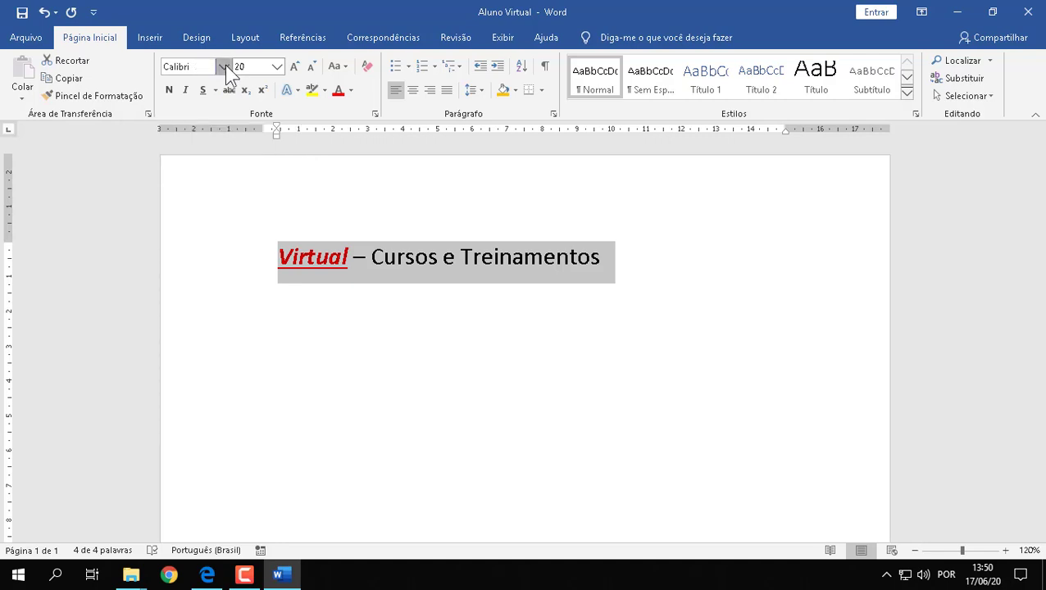
click(225, 66)
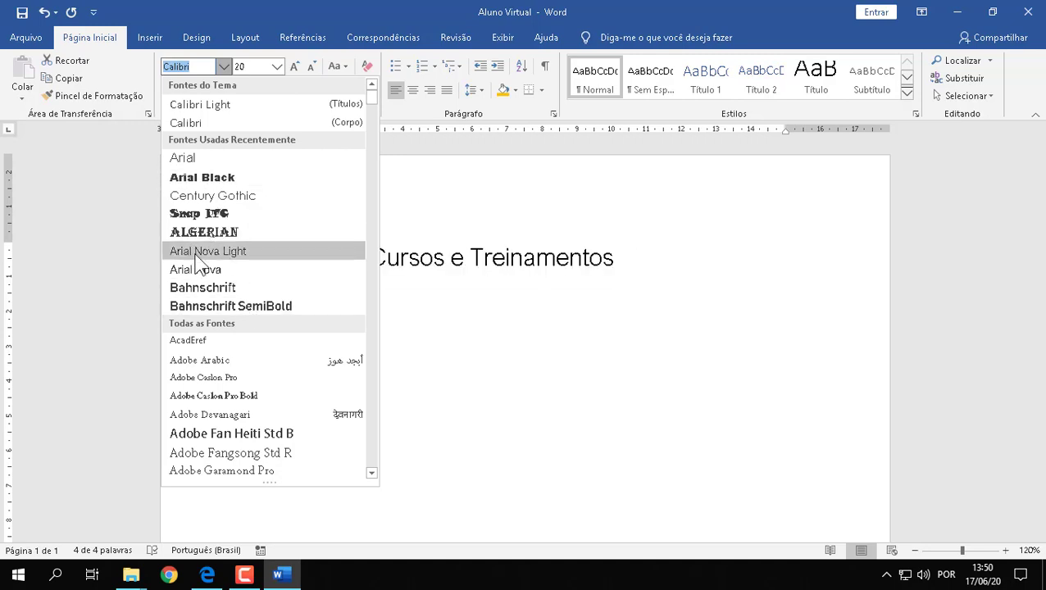
click(196, 177)
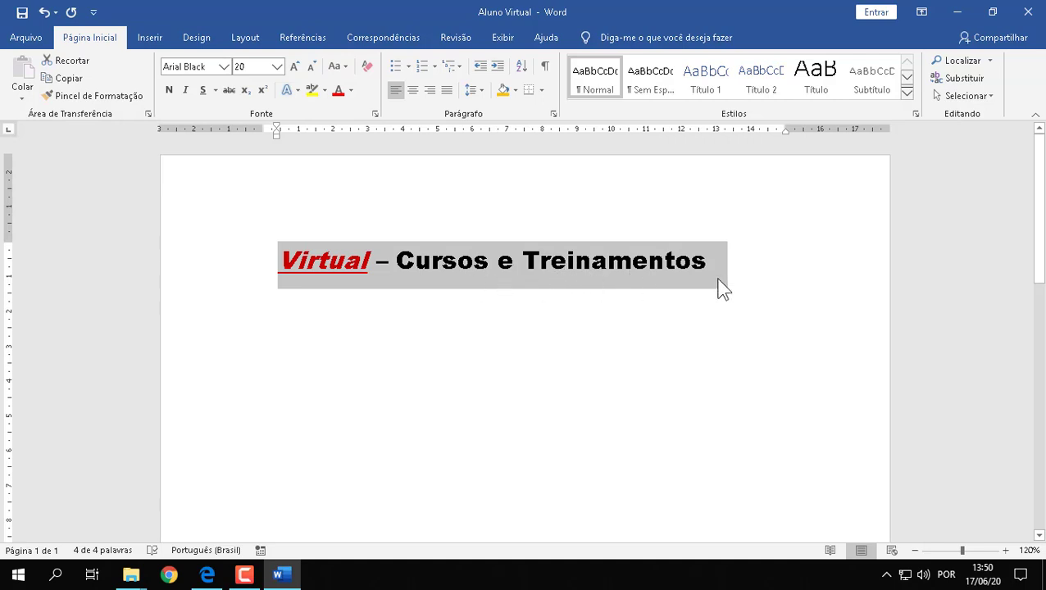
Step: Consult section 3.3.1 of the handout on text alignment in Edge, and center the line "Virtual – Cursos e Treinamentos" in Word
mouse_move(217, 579)
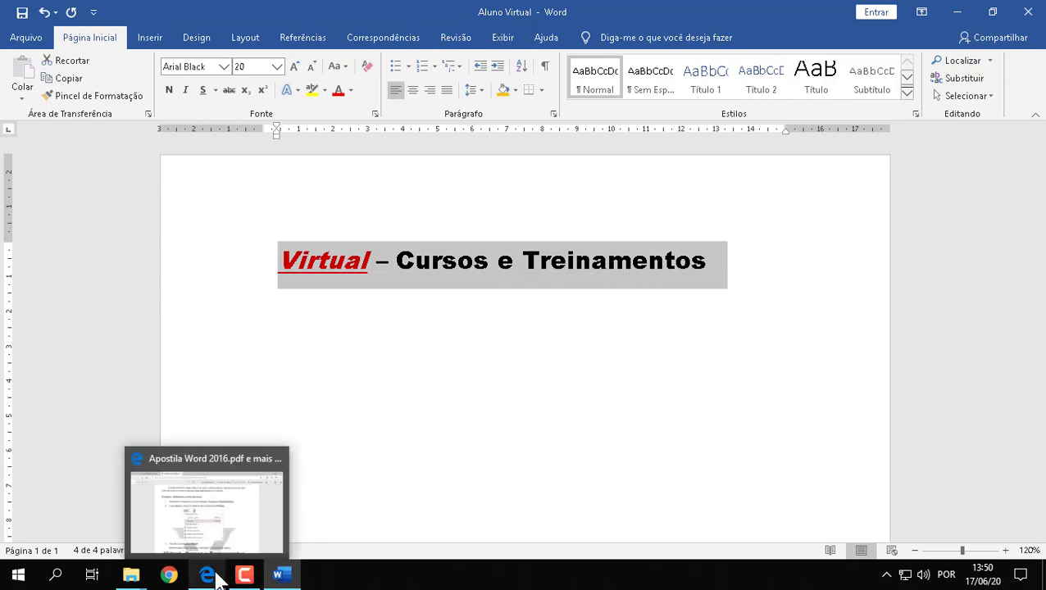
click(275, 531)
scroll(455, 375, down, 5)
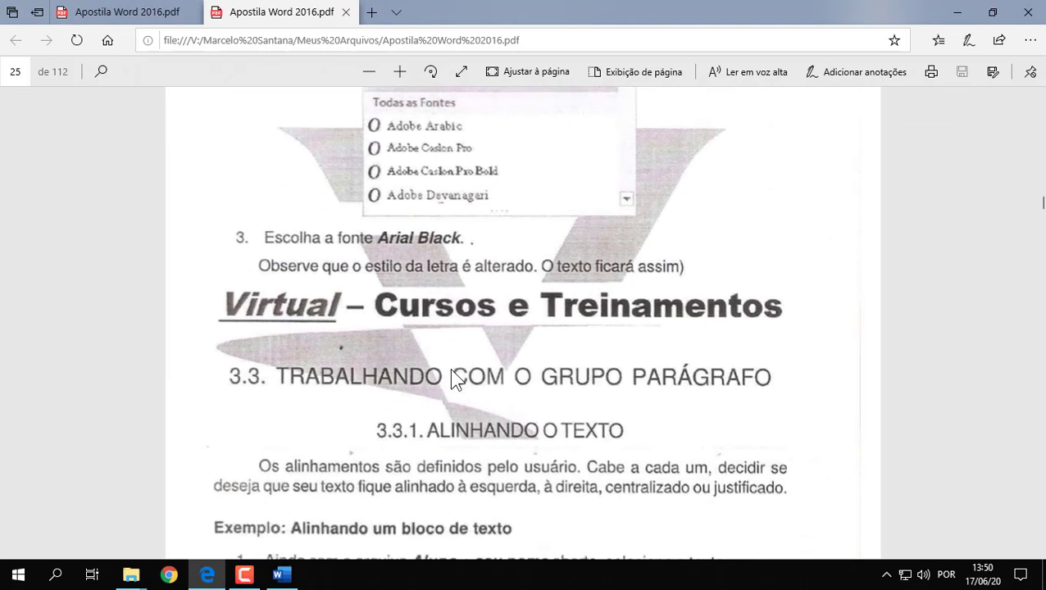
scroll(453, 379, down, 2)
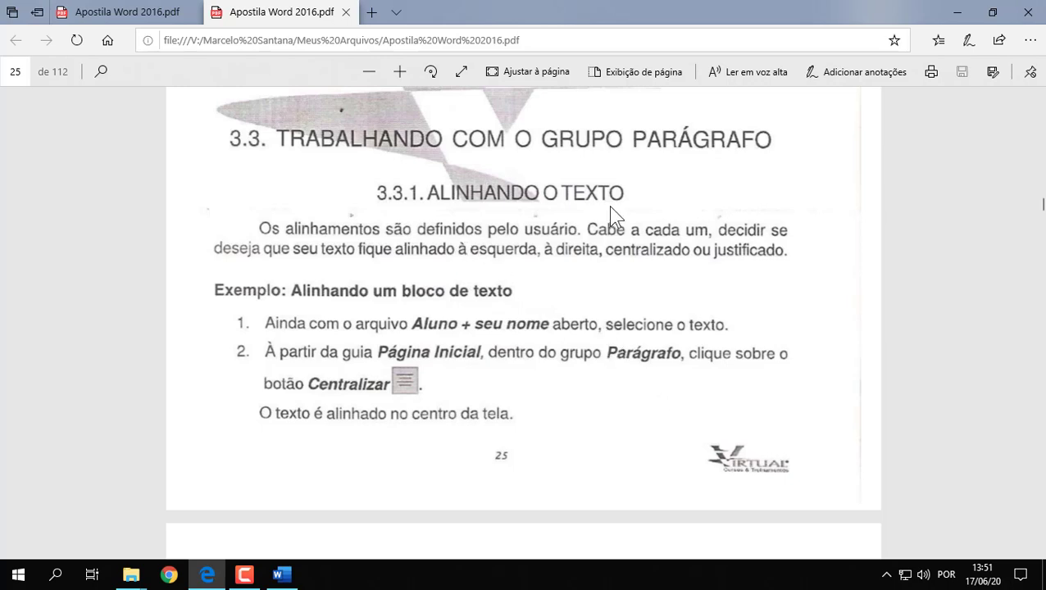
click(279, 575)
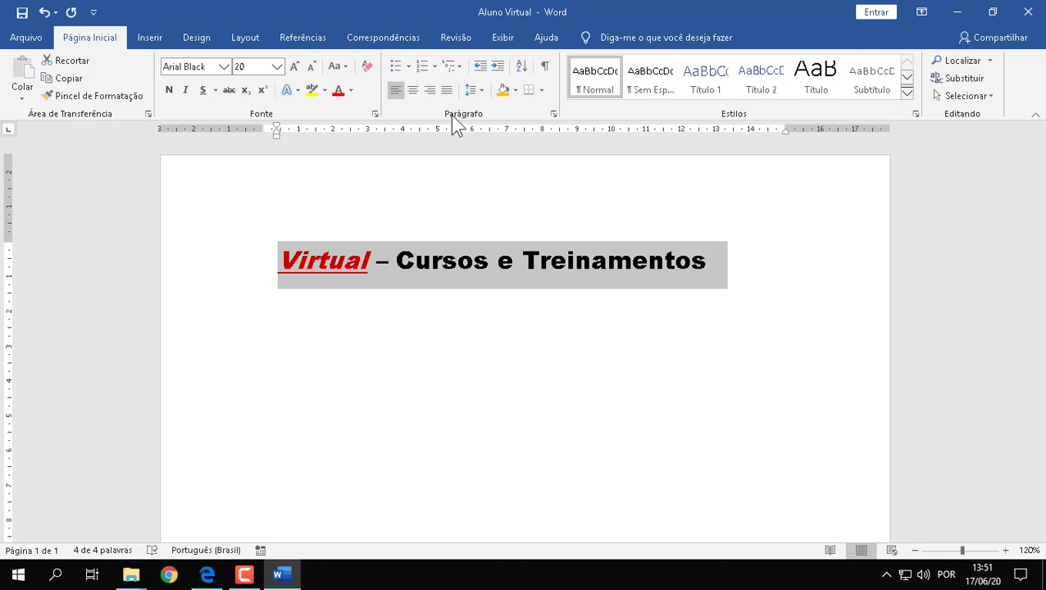
click(457, 260)
drag(279, 259, 731, 262)
click(412, 91)
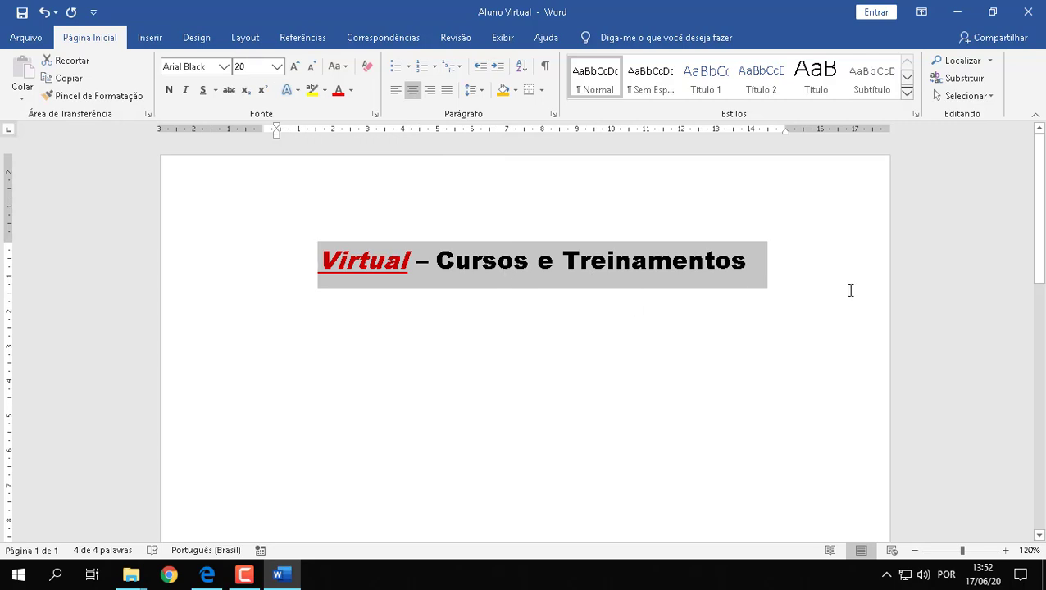
Step: Try right and justified alignment on the selected line, and return it to centered alignment
click(435, 93)
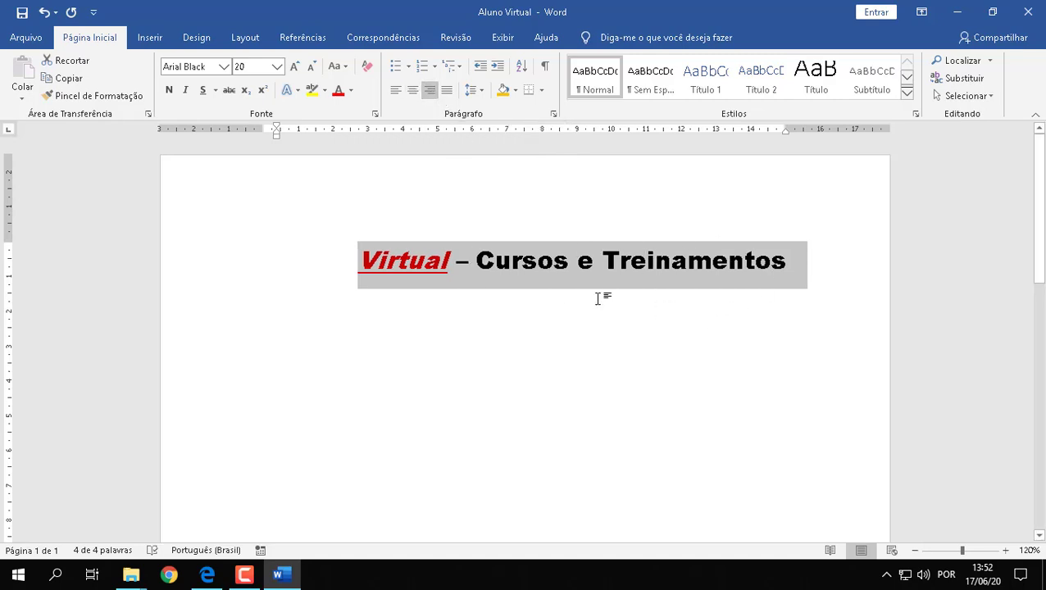
click(447, 95)
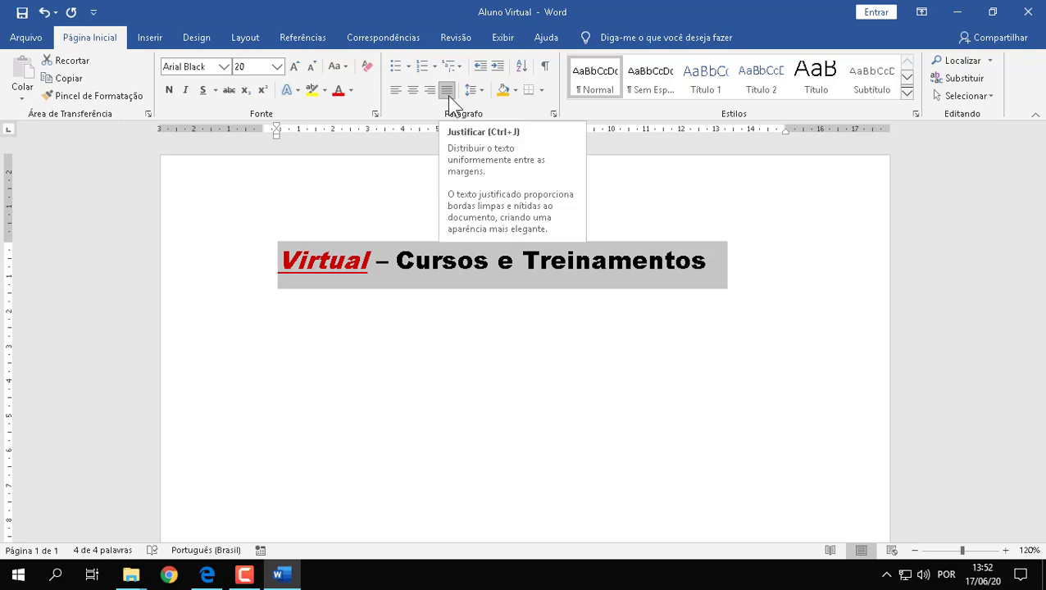
click(447, 95)
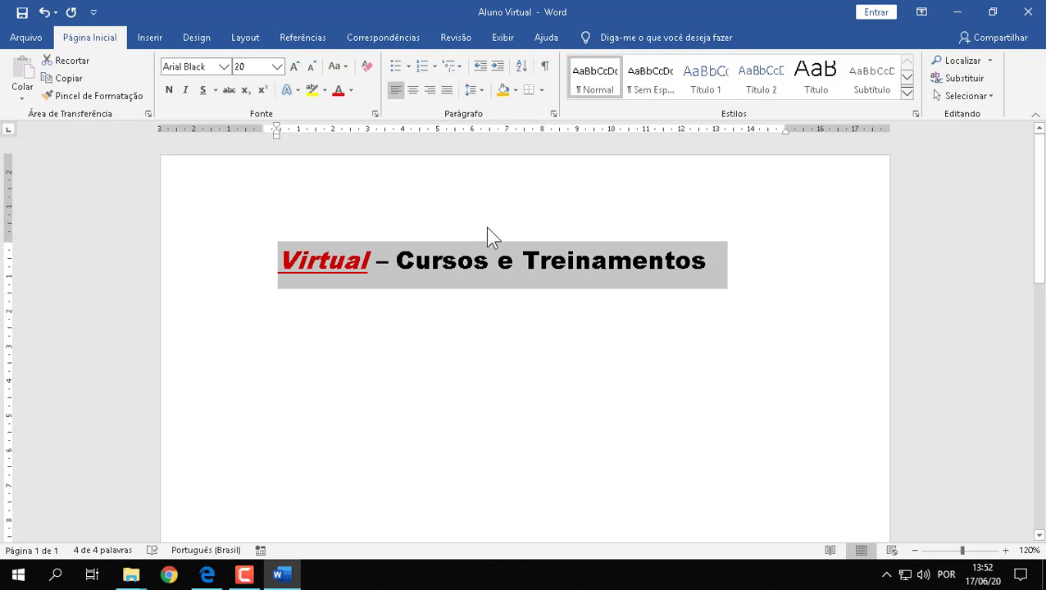
click(447, 93)
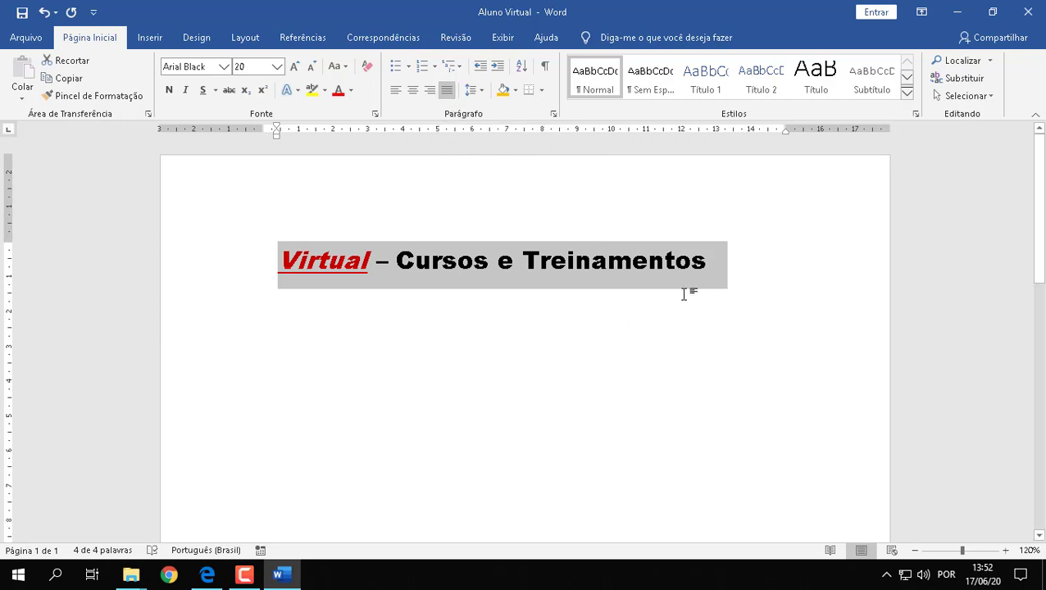
click(415, 89)
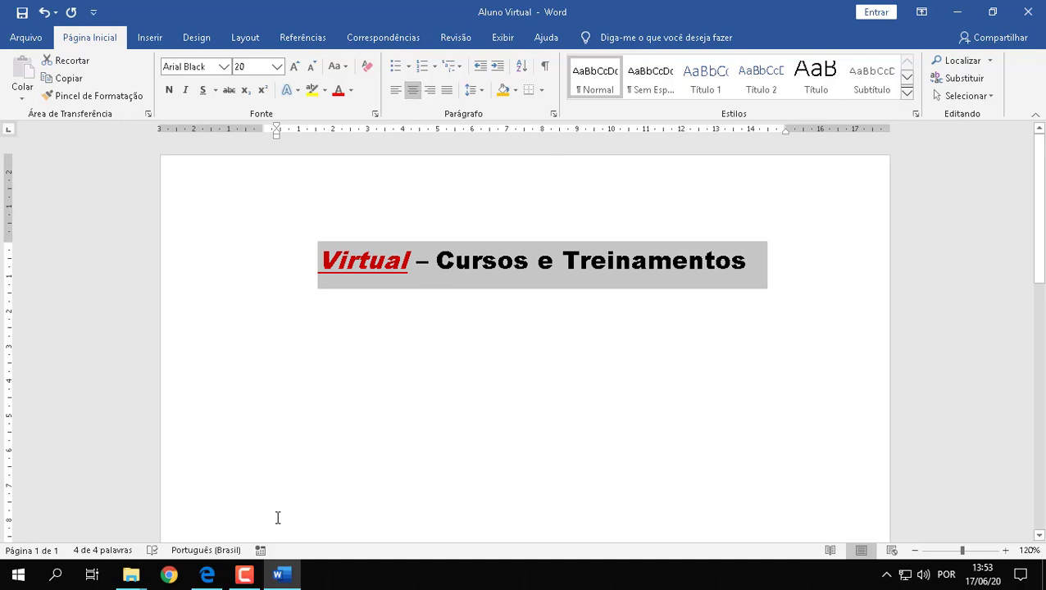
Step: Consult section 3.3.2 of the handout on inserting bullets in Edge, and apply a round bullet to the line "Virtual – Cursos e Treinamentos" in Word
click(207, 575)
scroll(445, 352, down, 6)
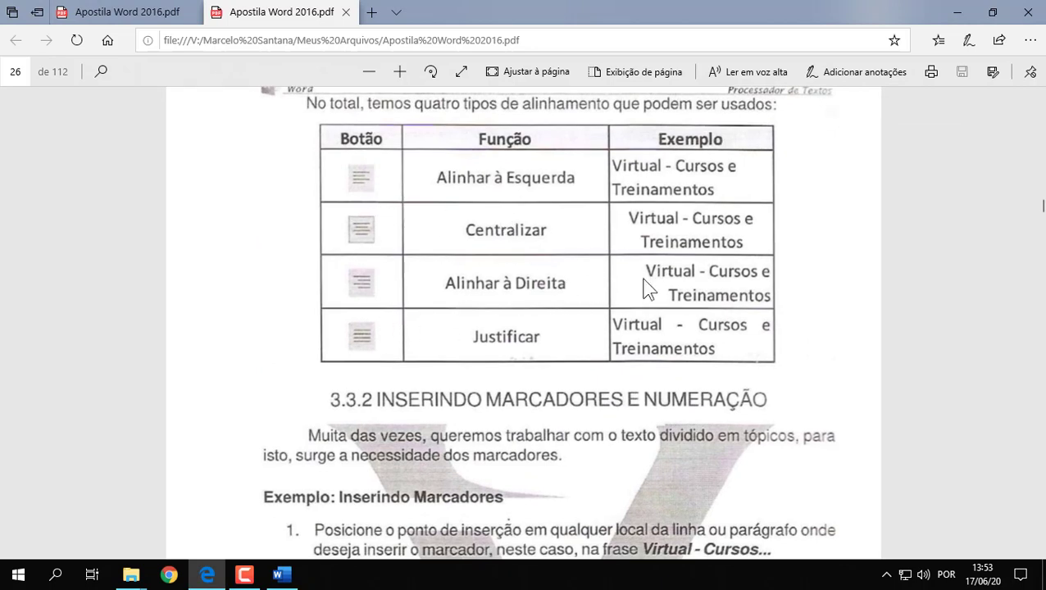
scroll(665, 255, down, 1)
scroll(663, 257, down, 3)
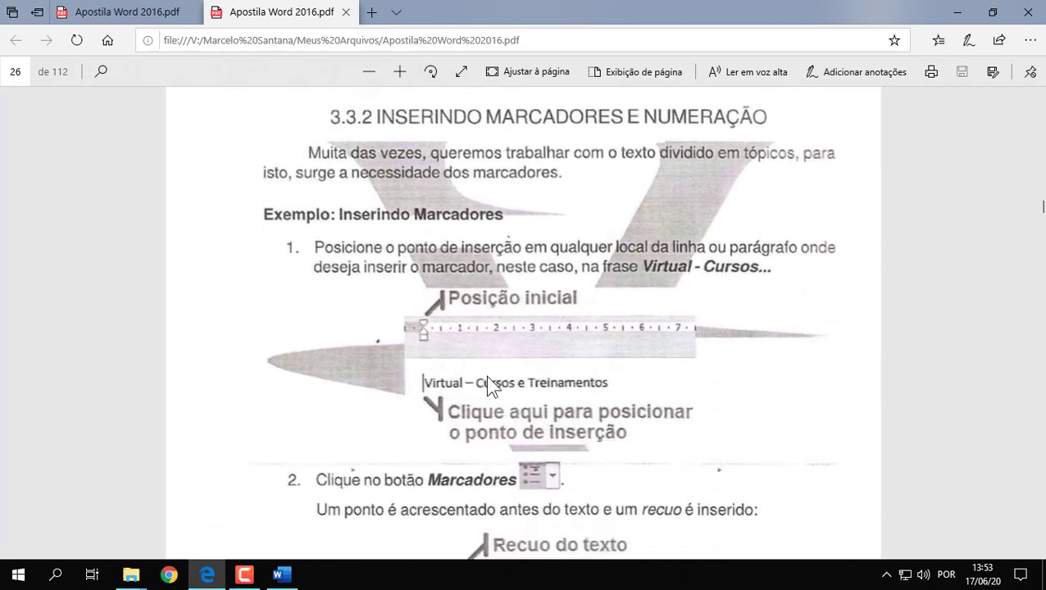
click(282, 575)
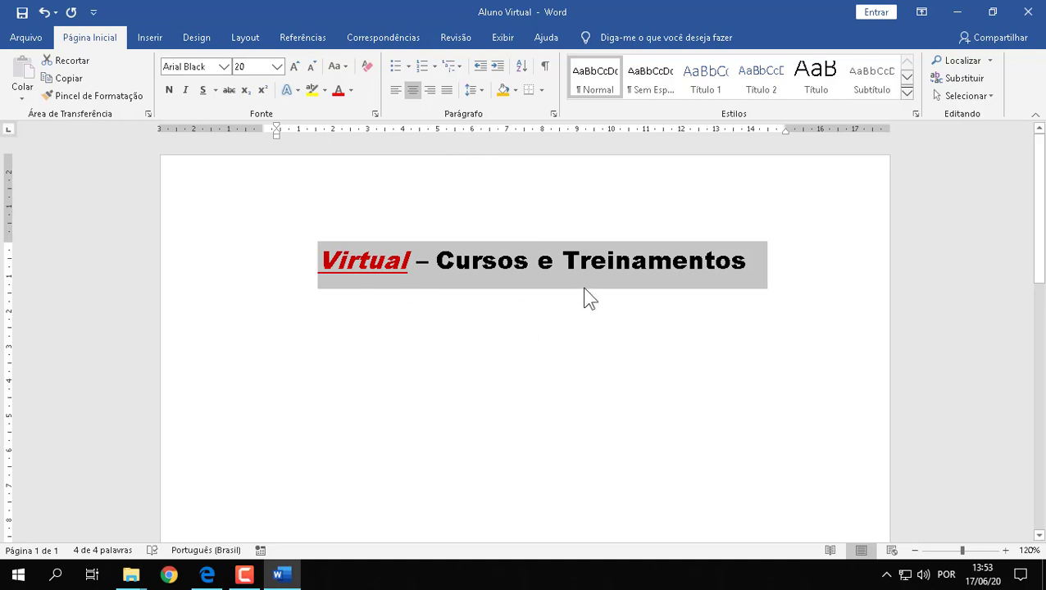
click(396, 66)
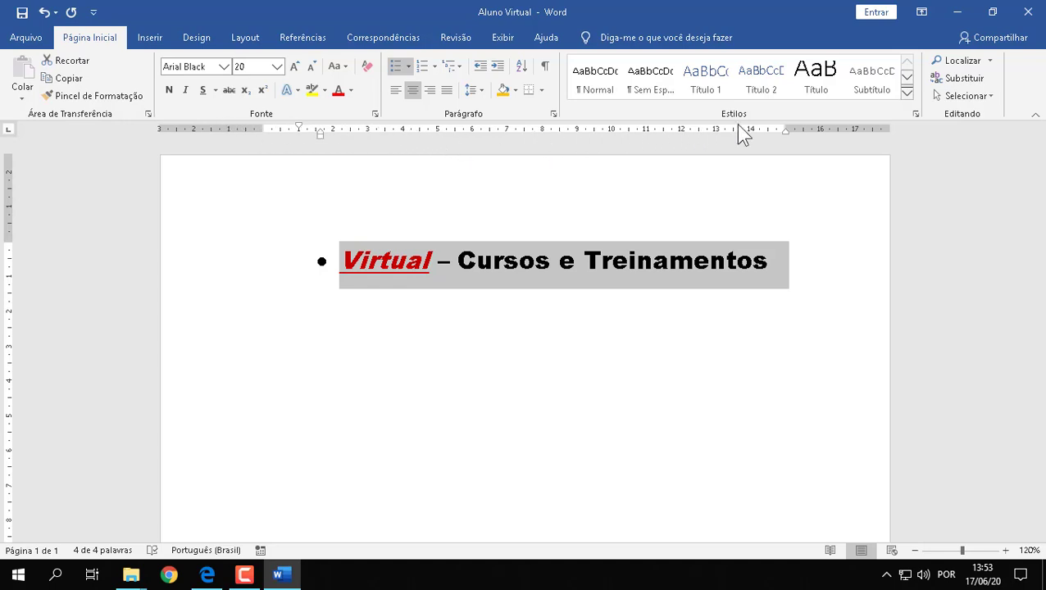
Step: Check the ruler display option and the bulleted line's paragraph indent settings, and try shifting its left indent on the ruler
click(503, 38)
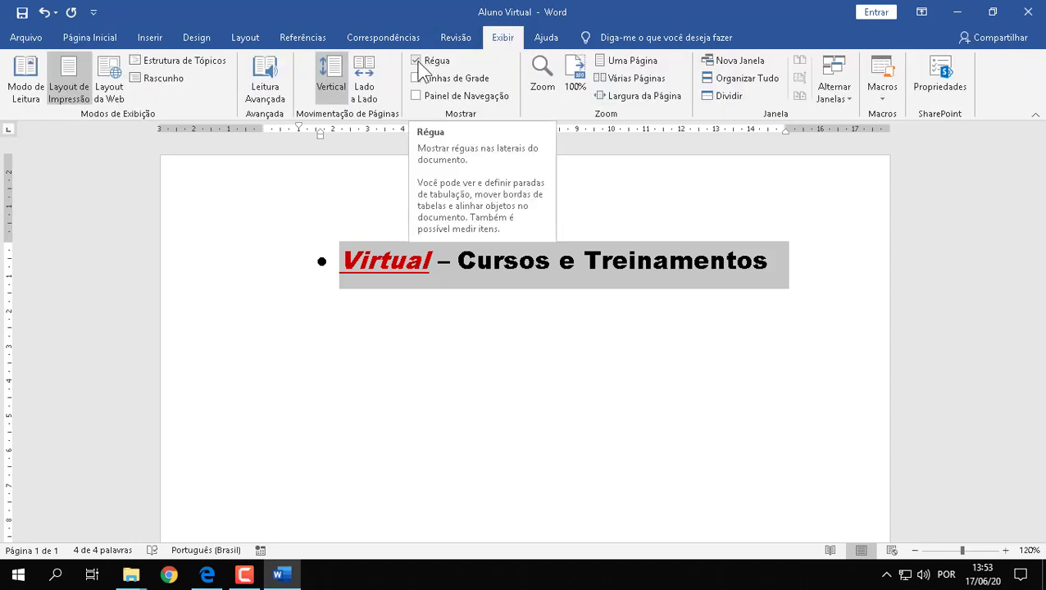
click(92, 38)
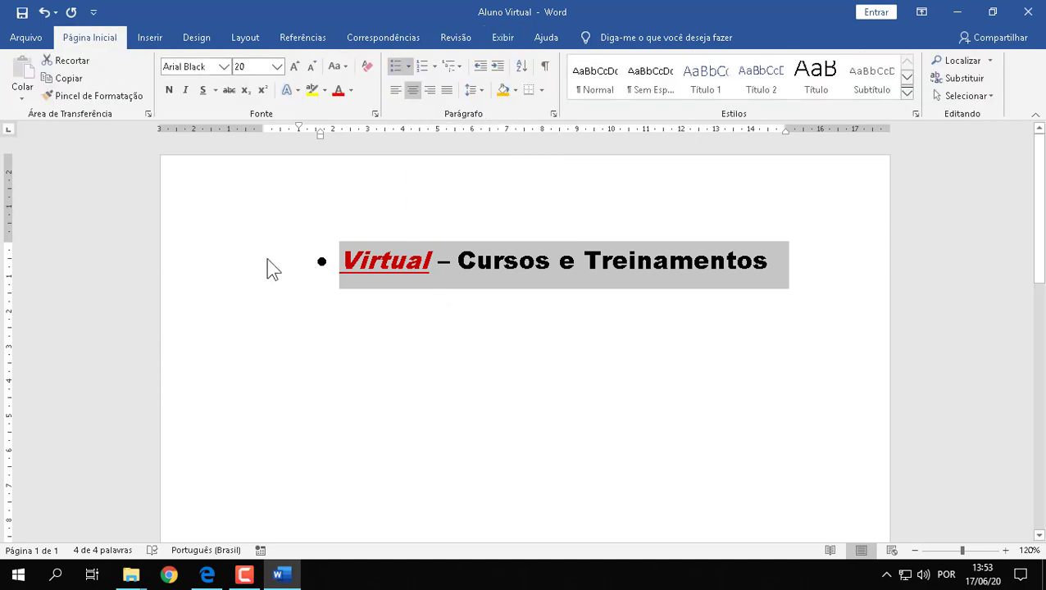
double_click(324, 140)
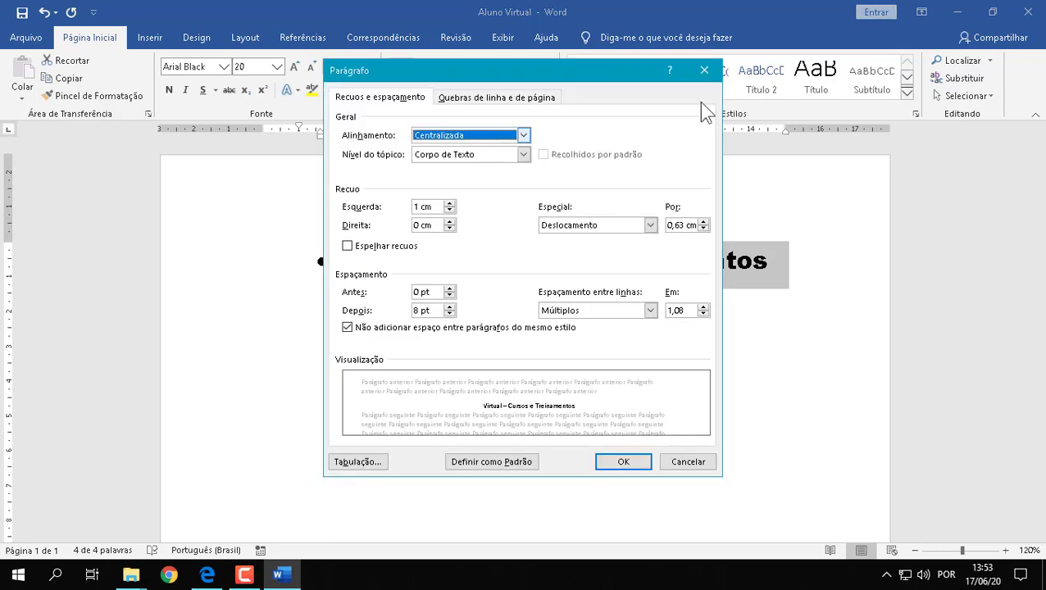
click(701, 72)
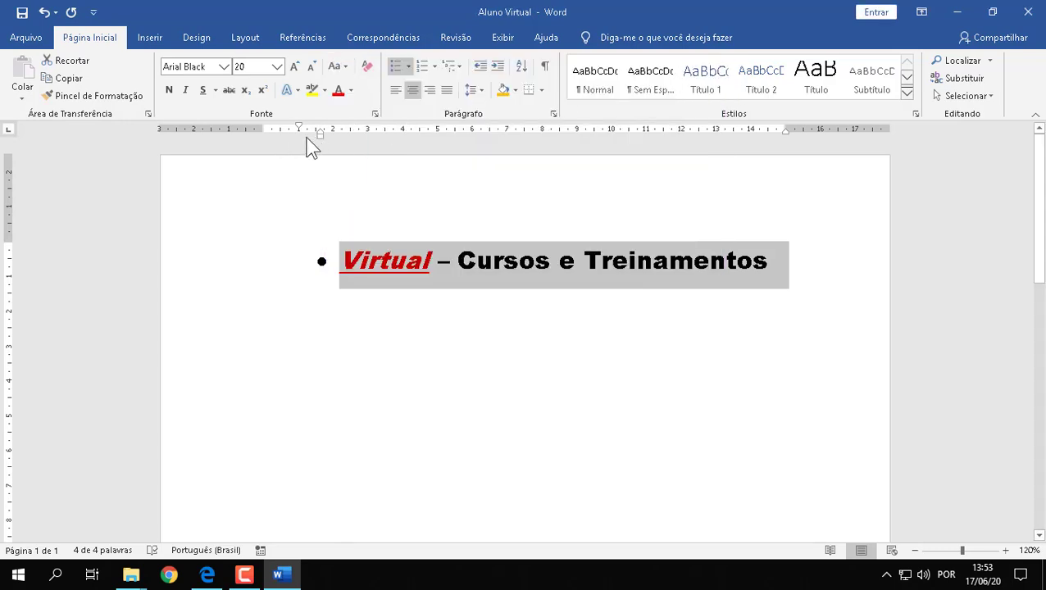
double_click(301, 132)
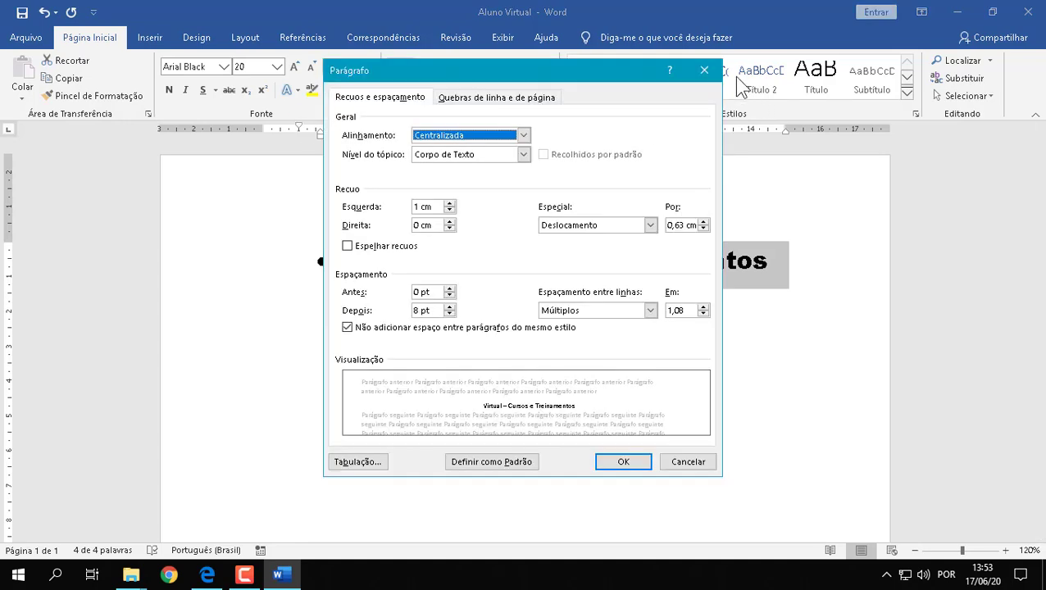
key(Escape)
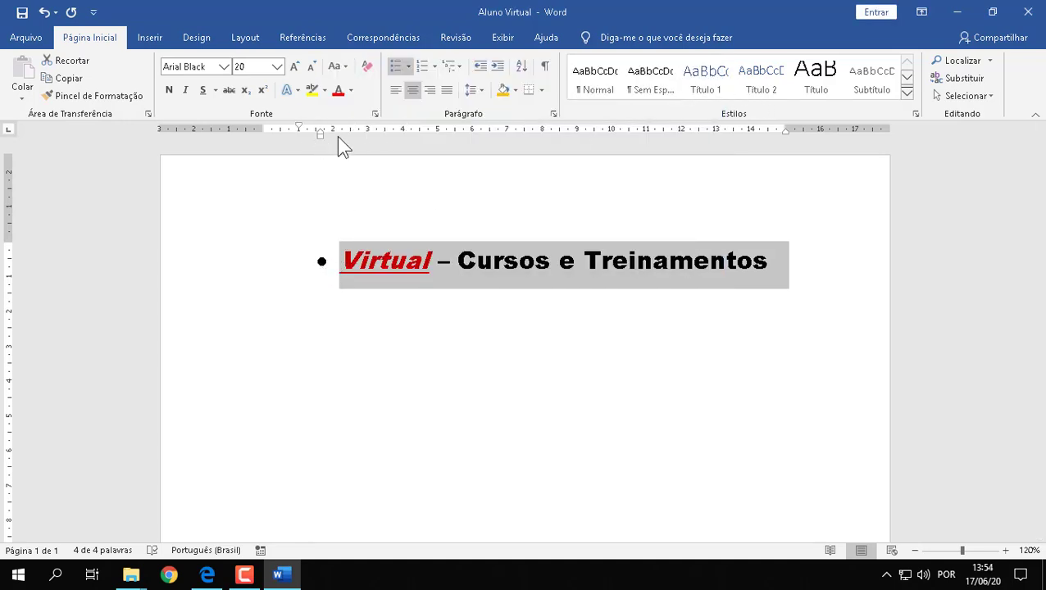
mouse_move(320, 132)
mouse_down()
mouse_move(277, 141)
mouse_move(340, 134)
mouse_move(296, 140)
mouse_move(447, 148)
mouse_move(322, 150)
mouse_move(300, 129)
mouse_move(227, 135)
mouse_move(296, 141)
mouse_up()
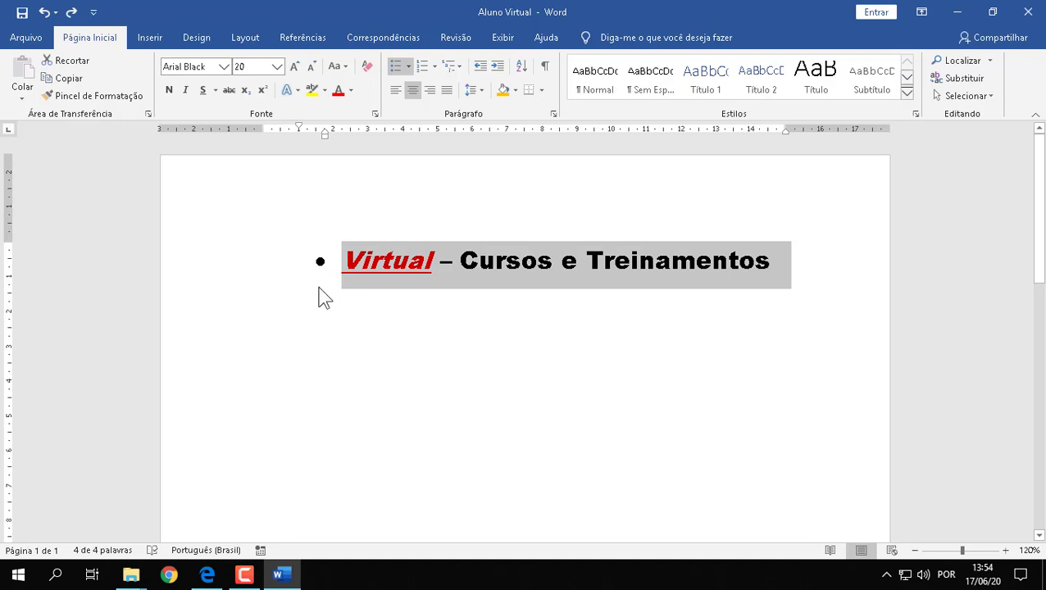
Step: Try the heart from the Symbol font as a newly defined bullet for the line, and return to the round bullet
click(409, 65)
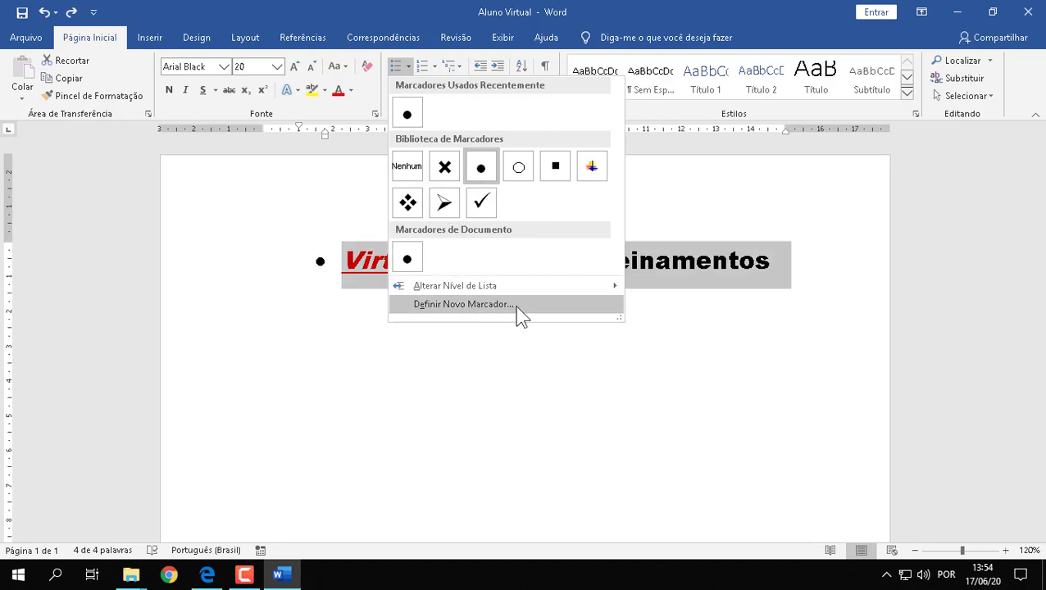
click(436, 308)
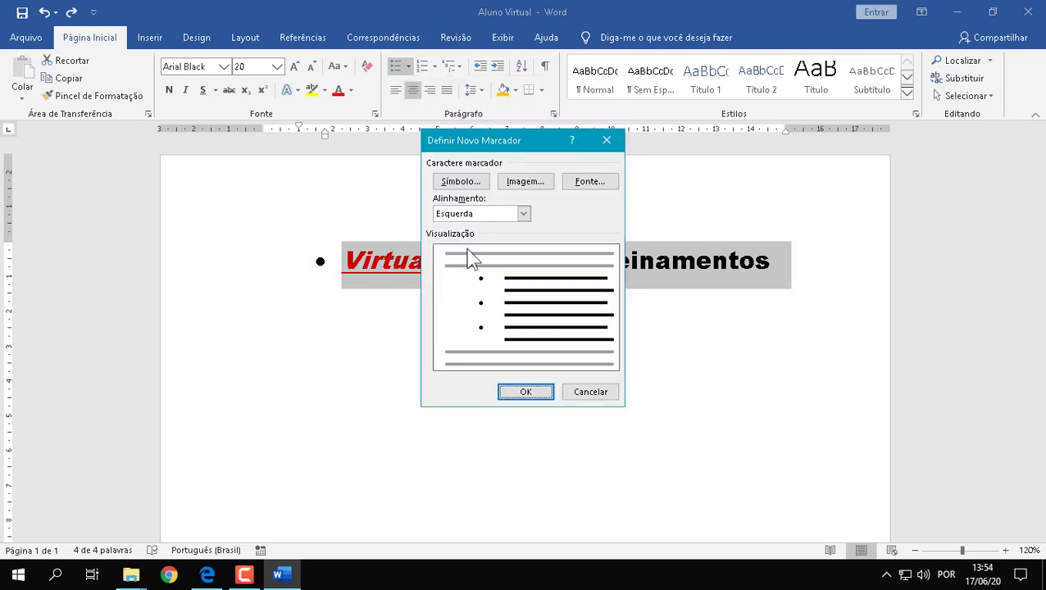
click(462, 182)
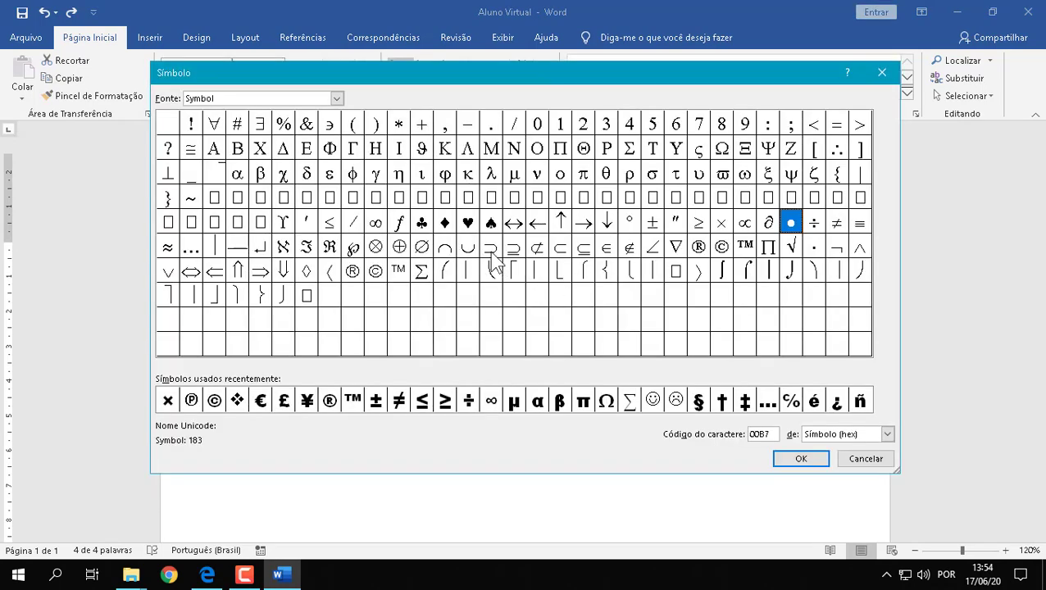
click(469, 227)
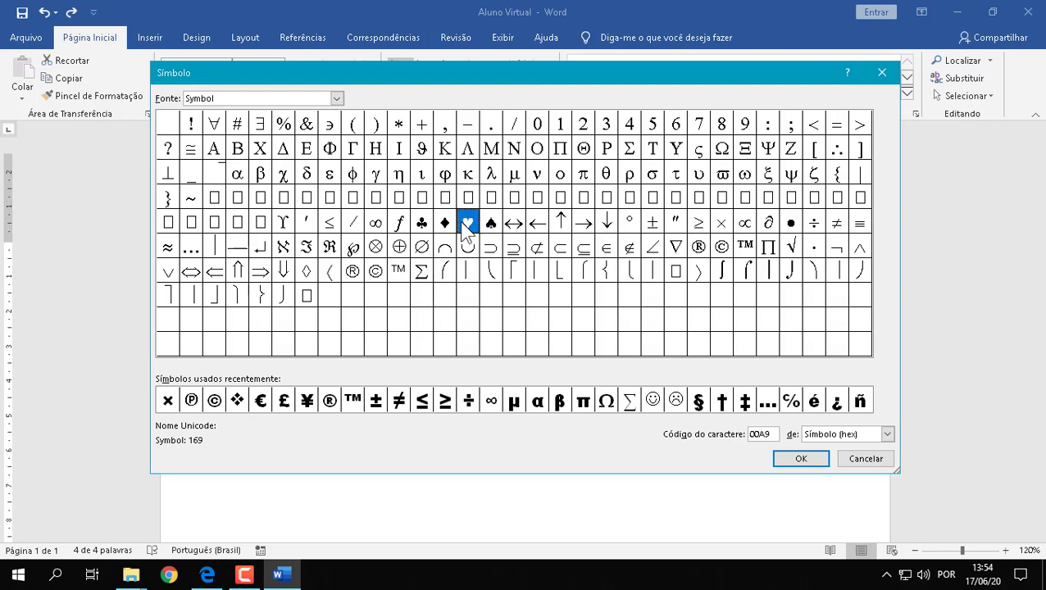
click(336, 98)
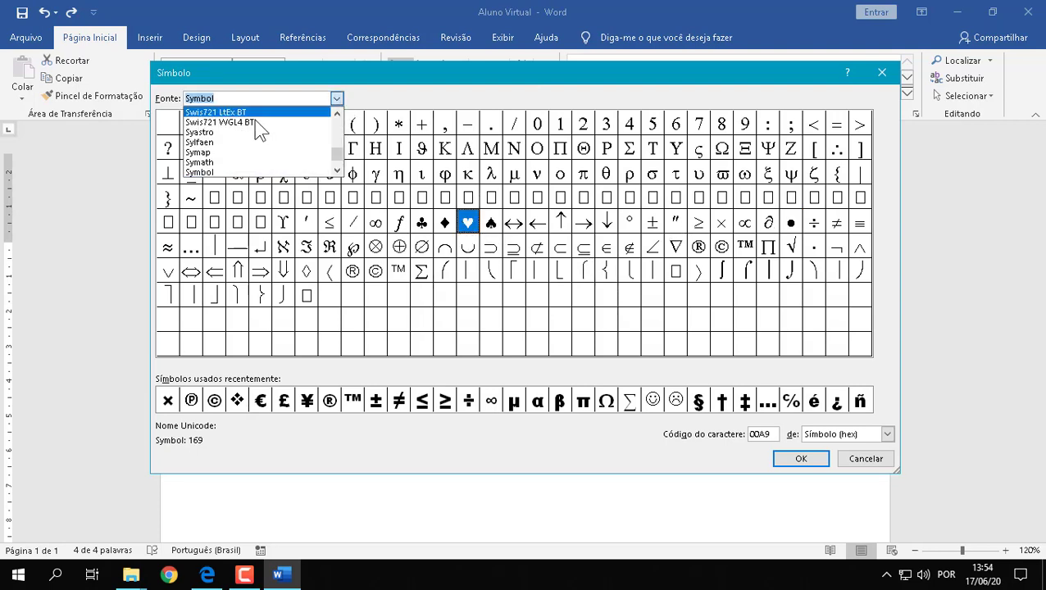
click(336, 99)
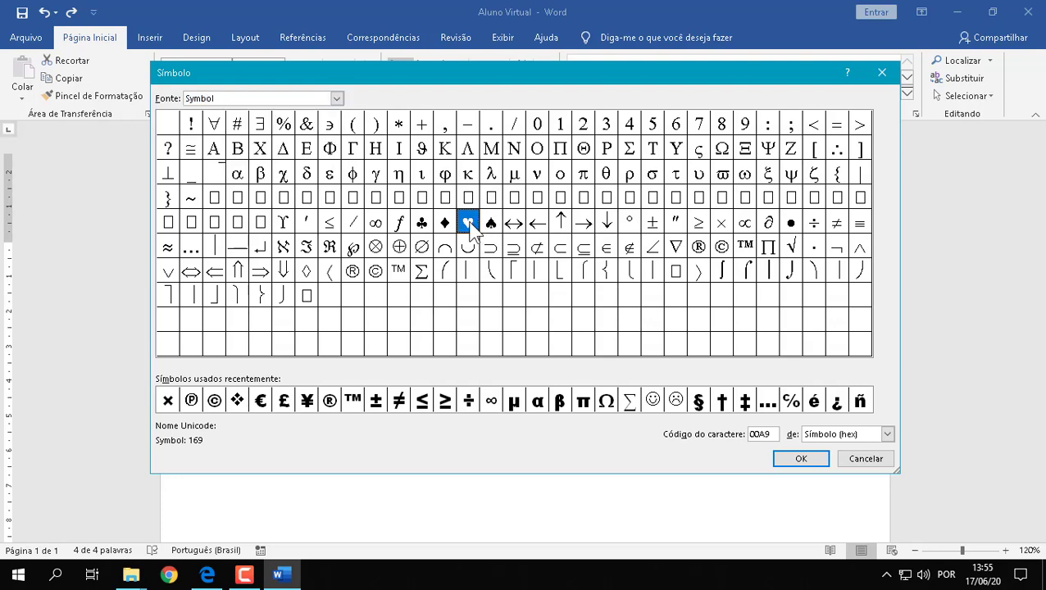
click(800, 460)
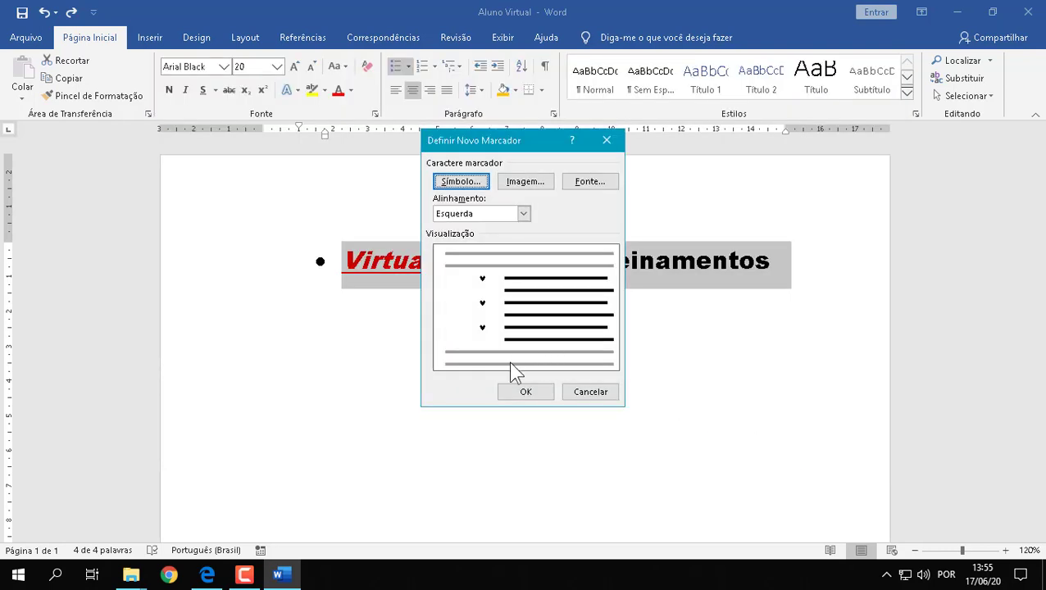
click(527, 392)
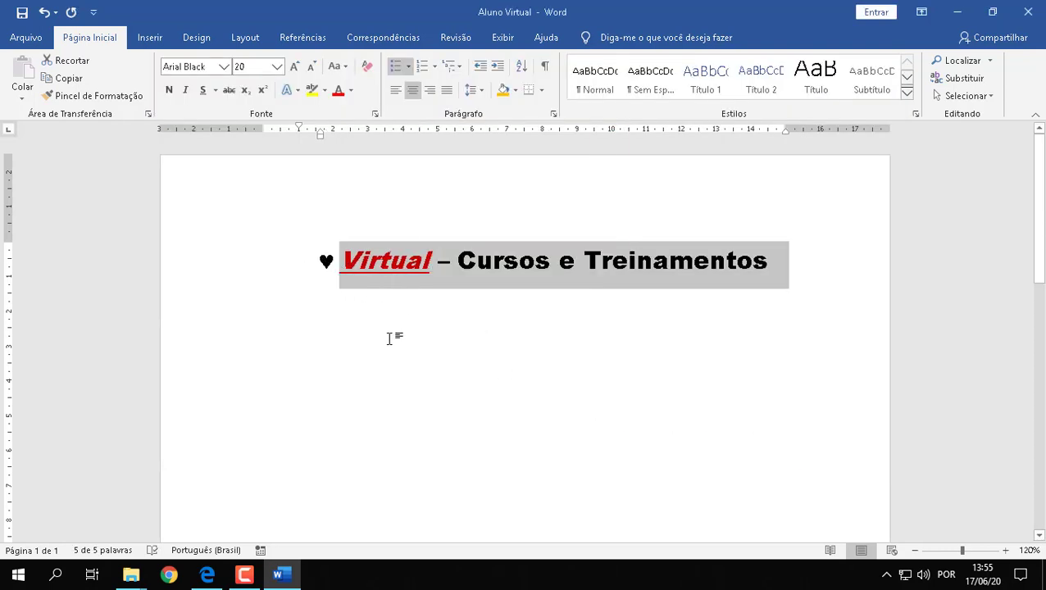
click(408, 67)
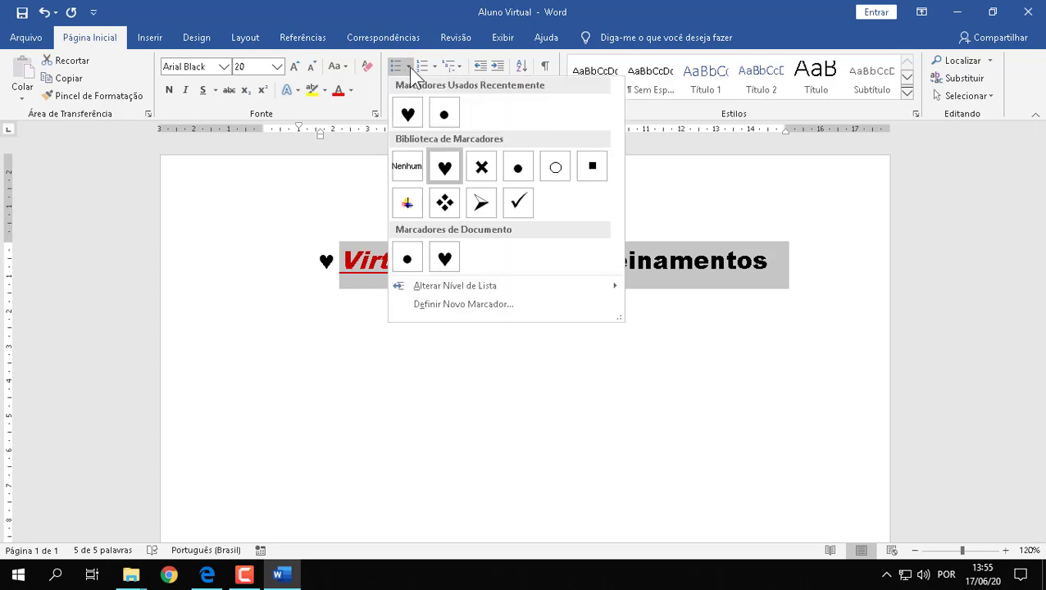
click(444, 114)
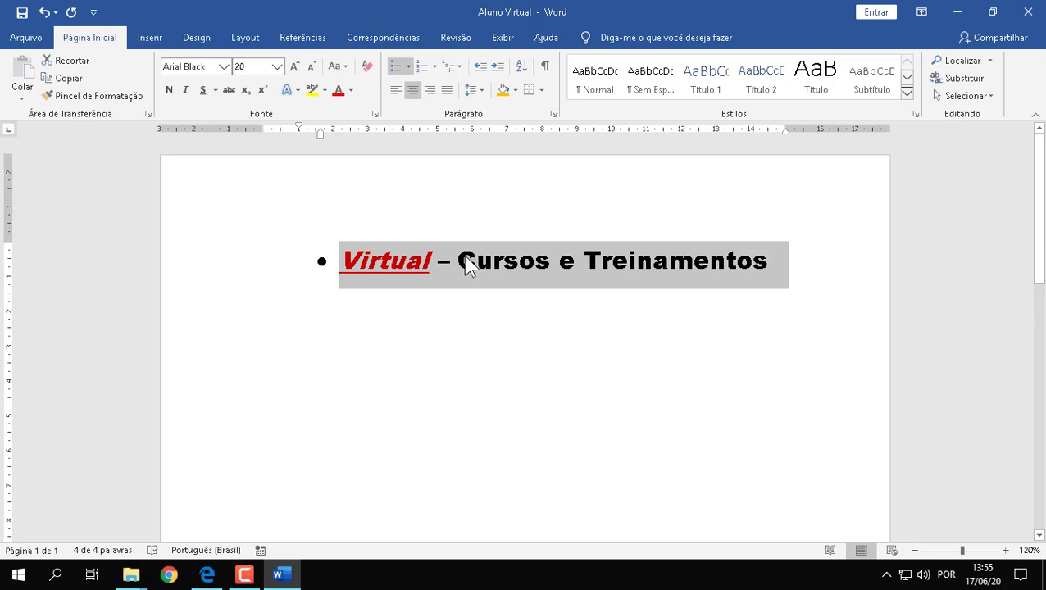
Step: Replace the line's bullet with numbering, using the "1. 2. 3." format from the numbering library
click(425, 67)
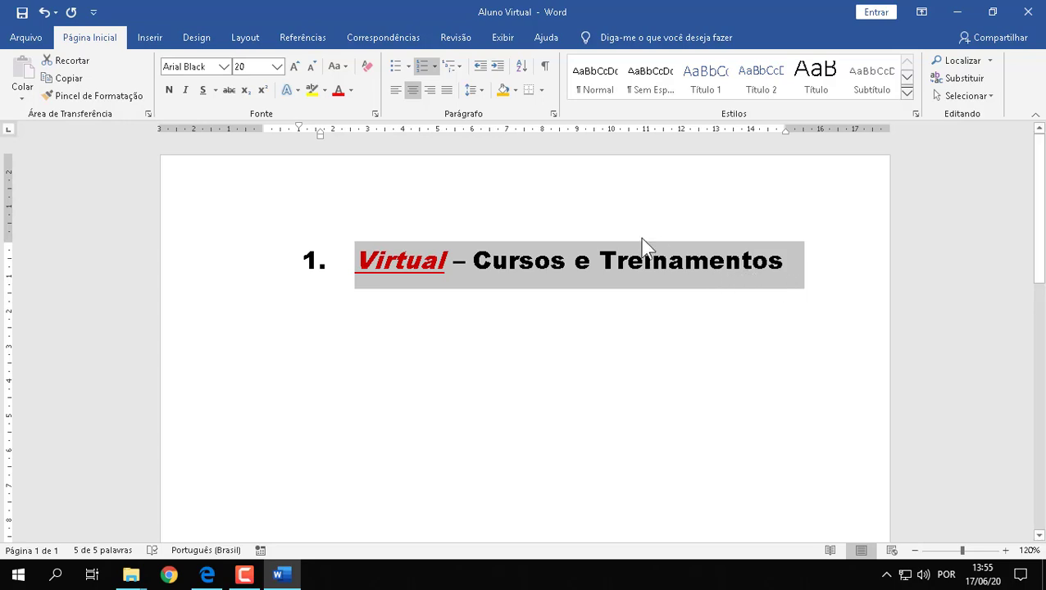
click(434, 66)
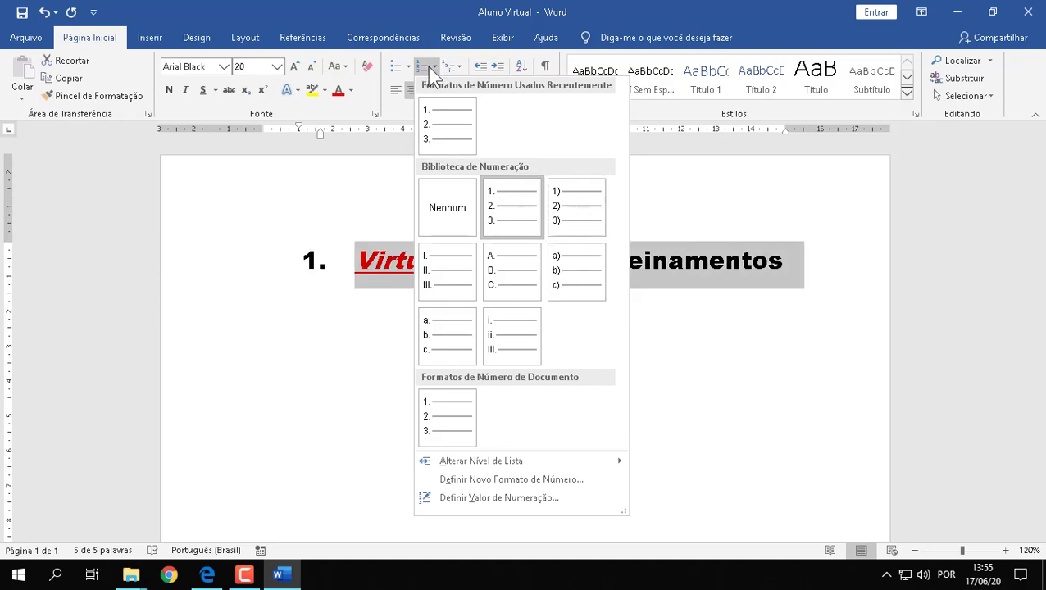
click(433, 69)
click(433, 69)
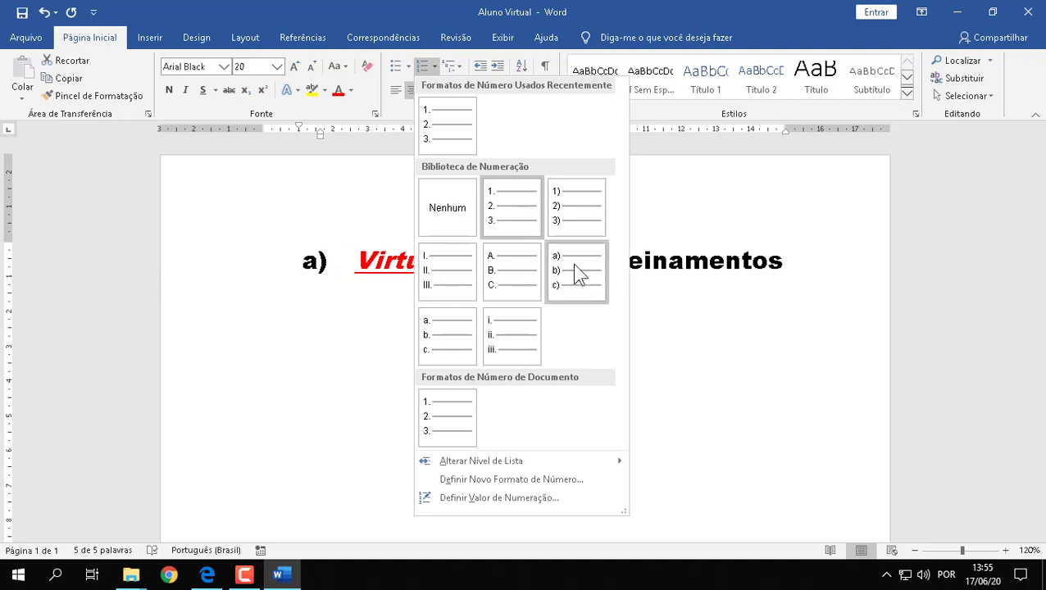
click(525, 212)
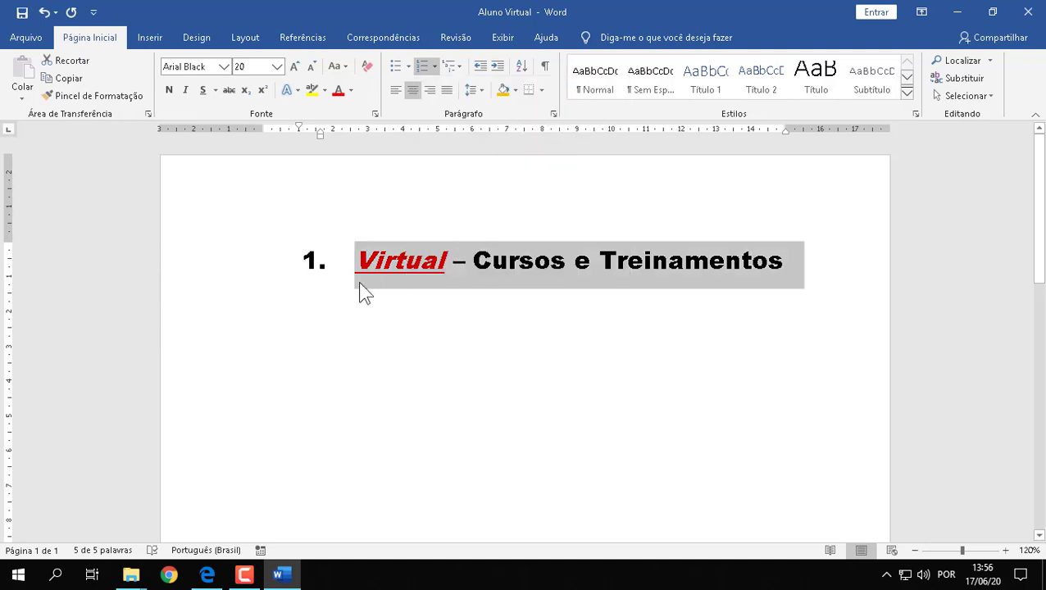
Step: Review the handout's bullet and numbering examples in Edge, and examine the numbered line's indent on the ruler in Word
click(207, 575)
scroll(501, 349, down, 2)
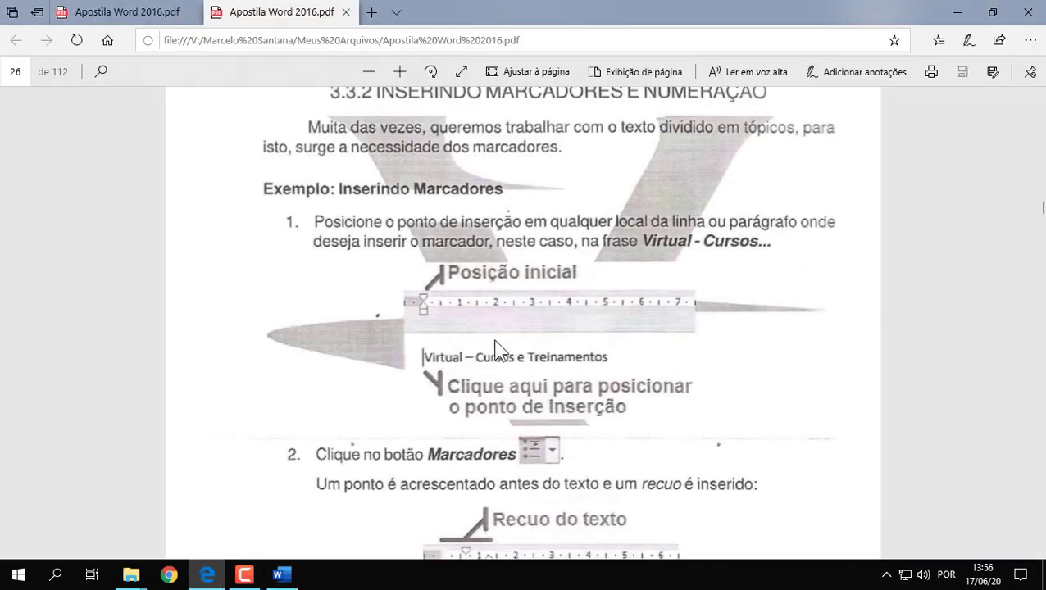
scroll(496, 349, down, 5)
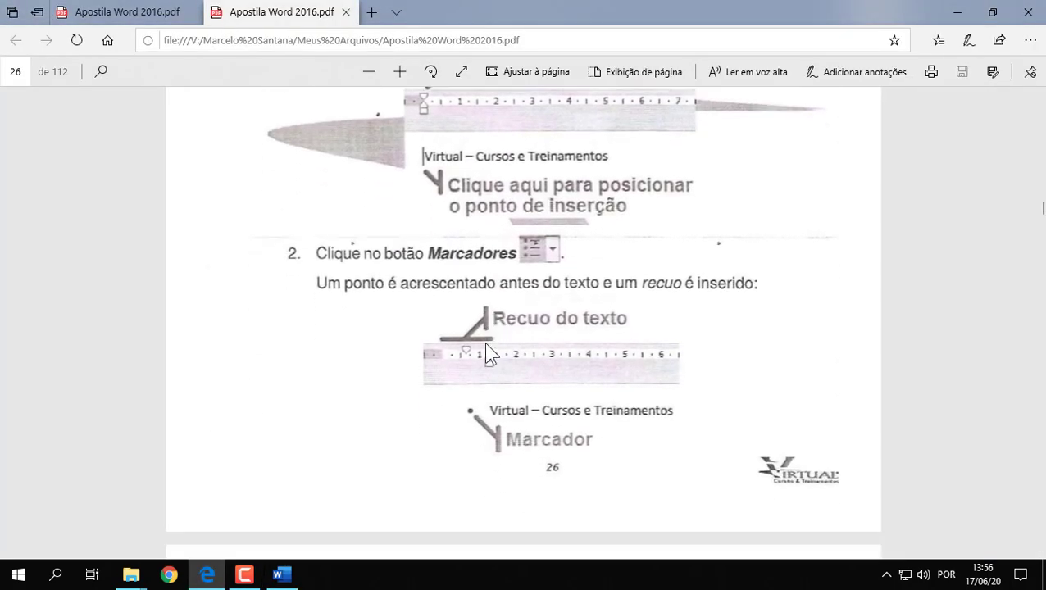
scroll(478, 345, down, 3)
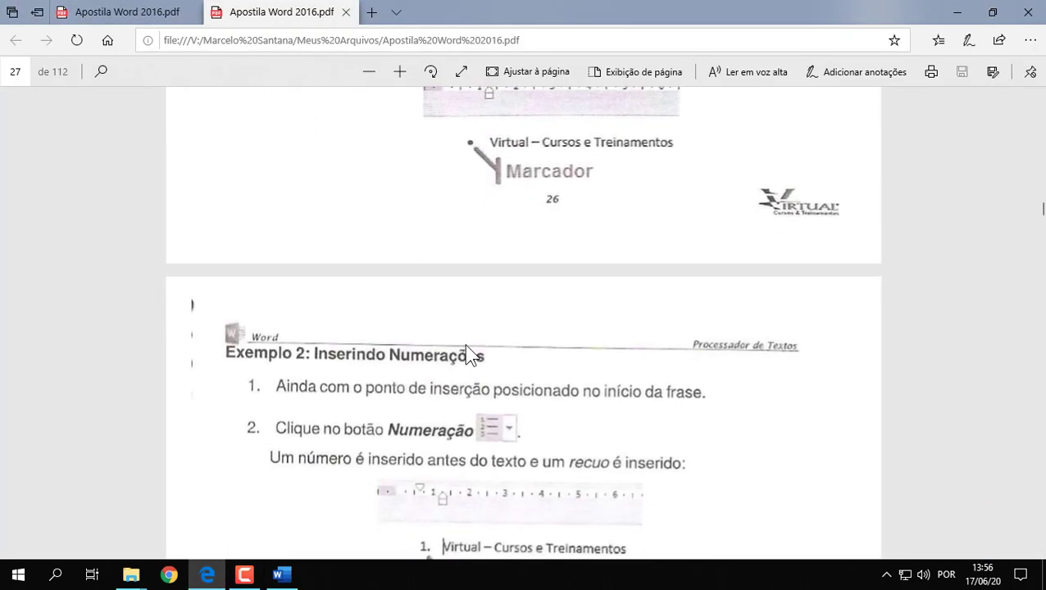
scroll(458, 358, down, 3)
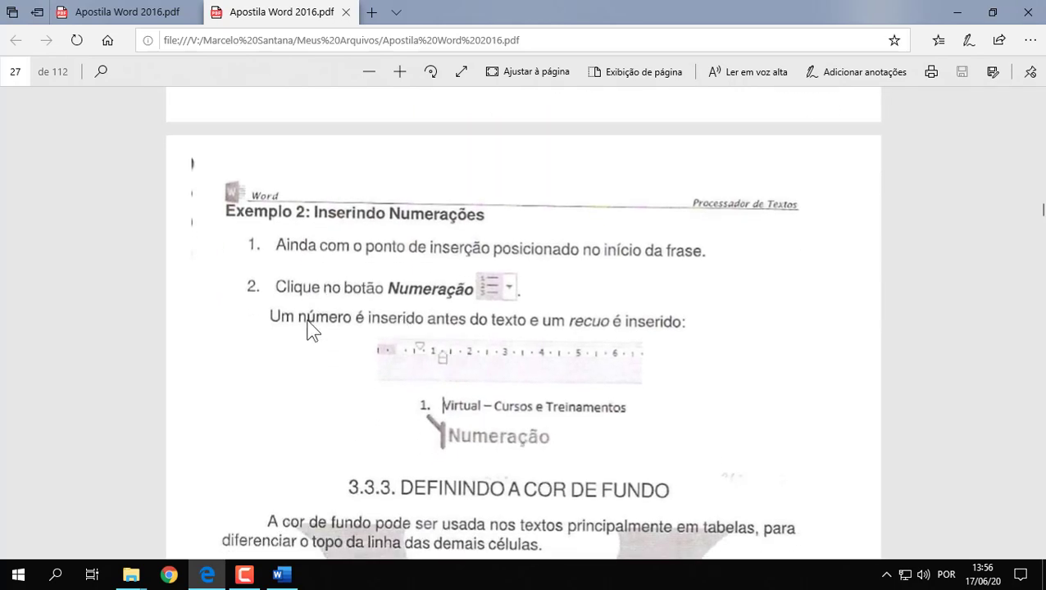
click(287, 574)
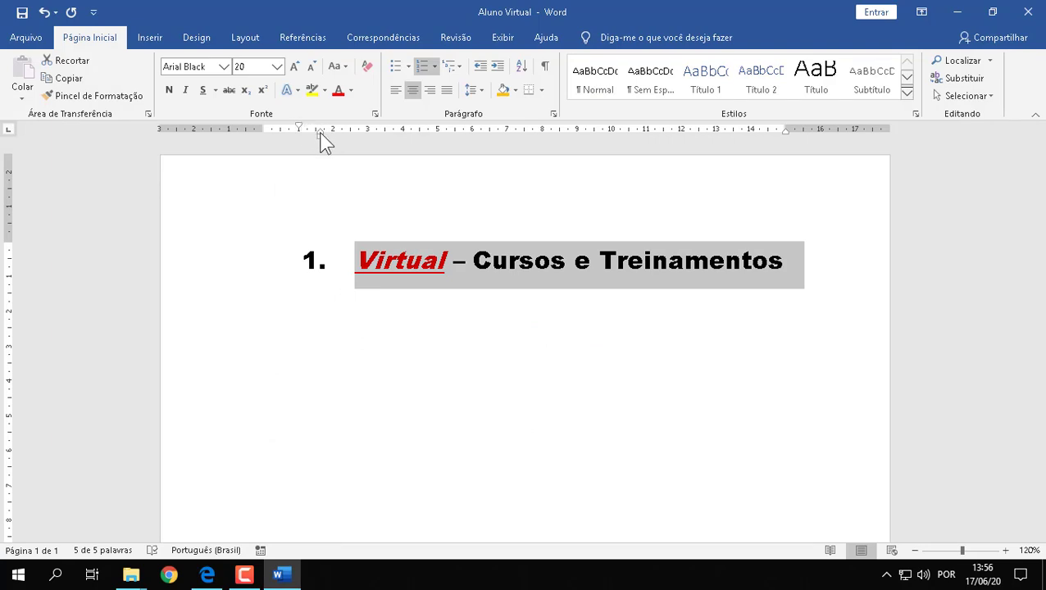
drag(321, 133, 297, 133)
click(519, 263)
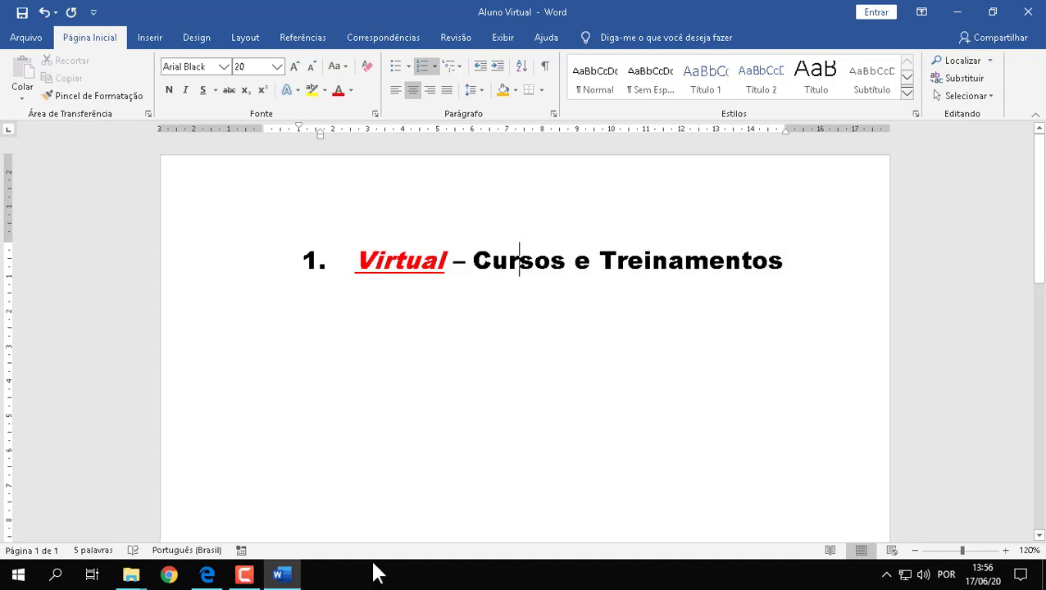
Step: Consult the handout's background colour lesson in Edge, and shade the numbered line in Word with the gold theme colour
click(207, 574)
scroll(514, 301, down, 5)
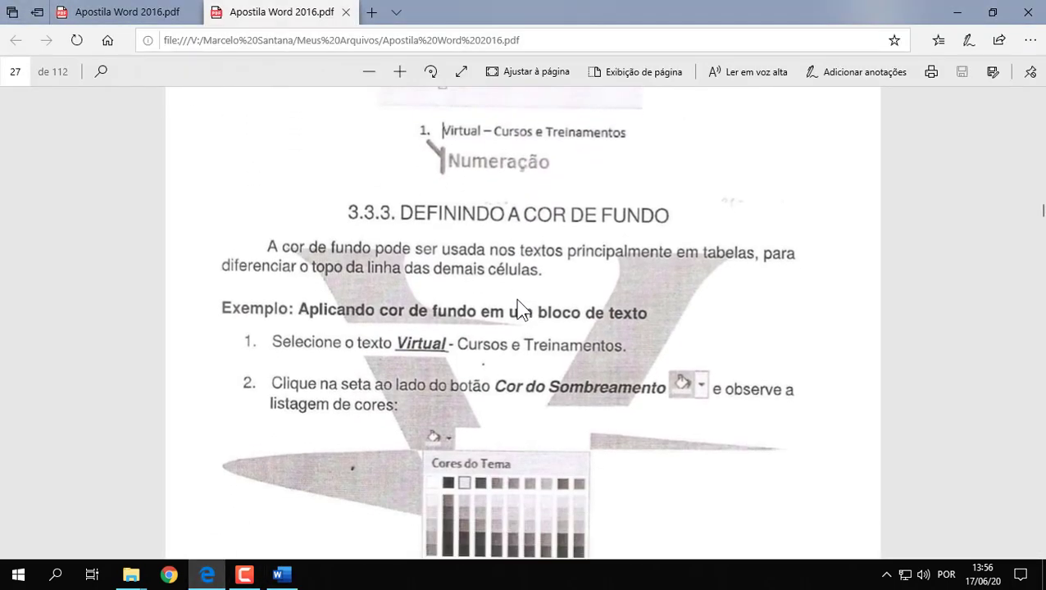
scroll(519, 310, down, 1)
scroll(519, 310, down, 3)
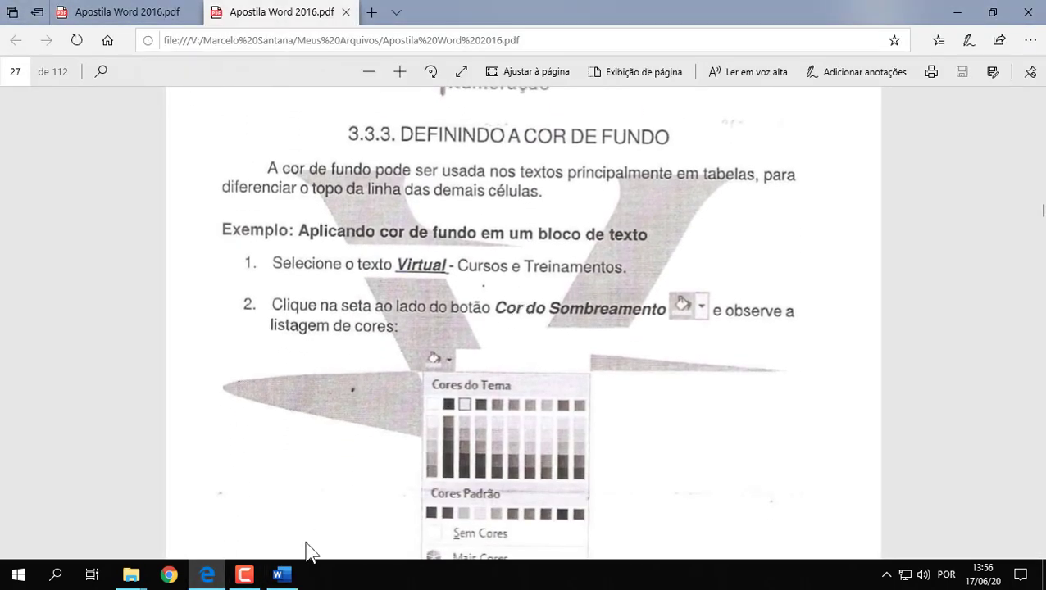
click(281, 574)
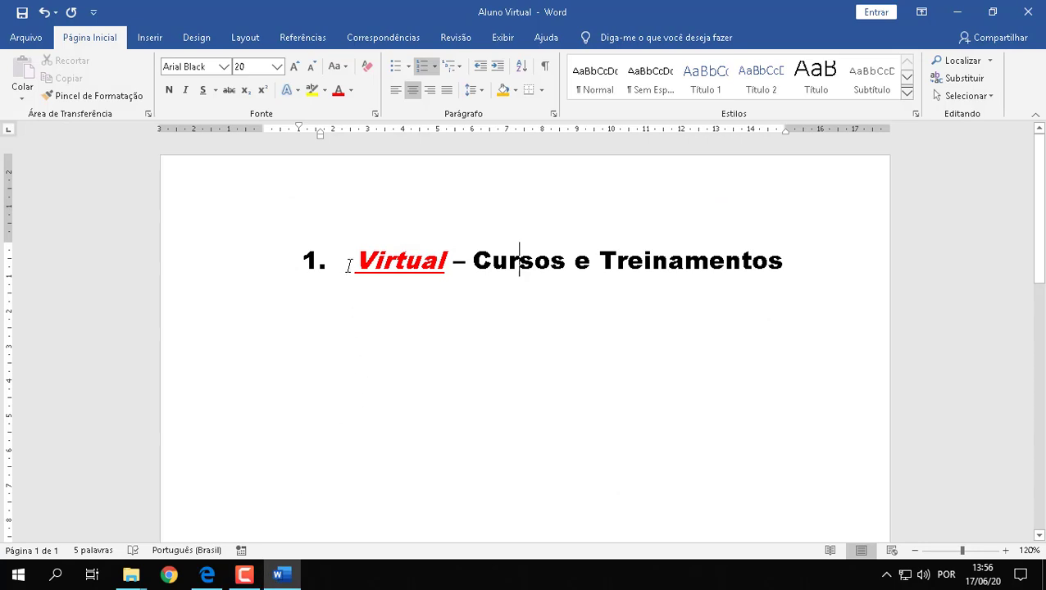
drag(357, 259, 804, 264)
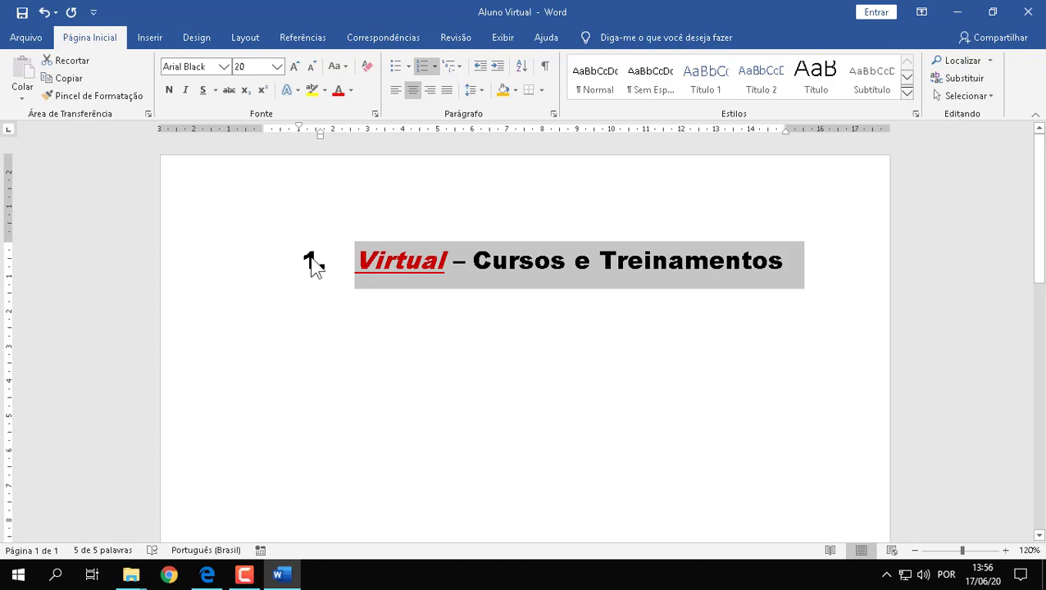
click(516, 92)
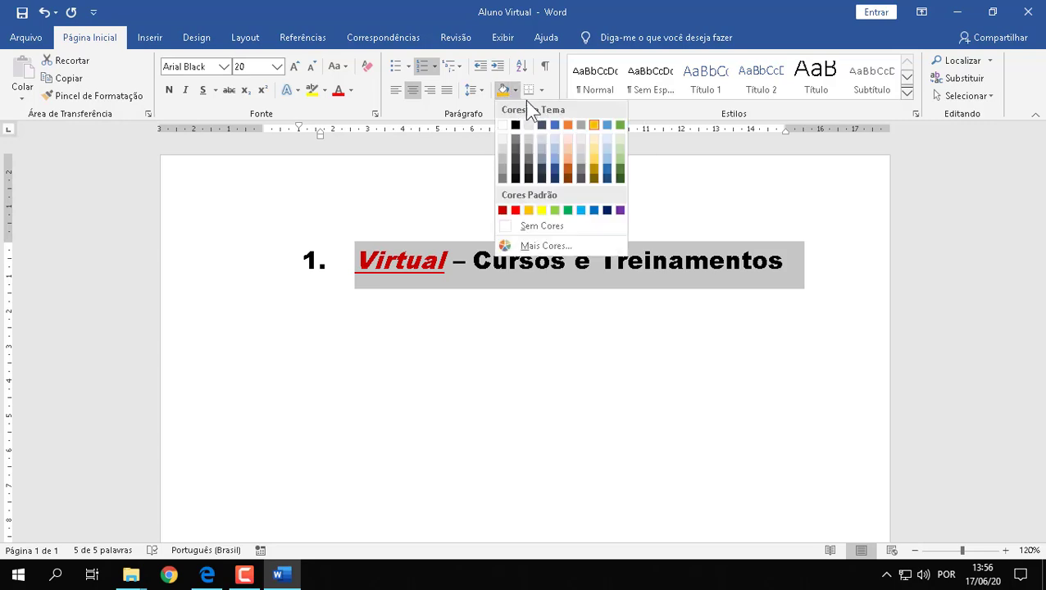
click(595, 125)
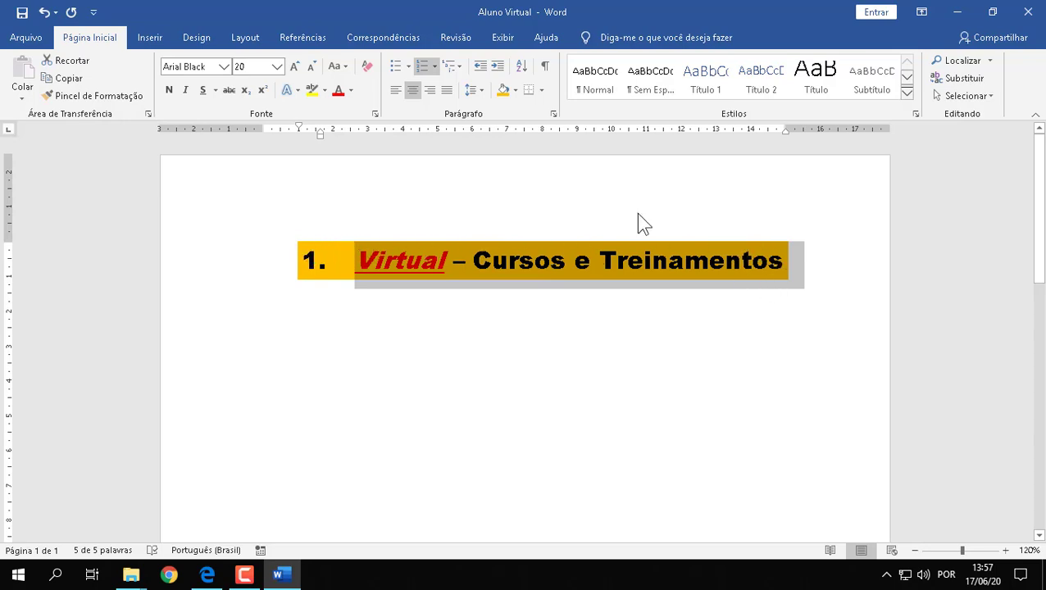
Step: Add outside borders (Bordas Externas) around the shaded "Virtual – Cursos e Treinamentos" line
click(543, 90)
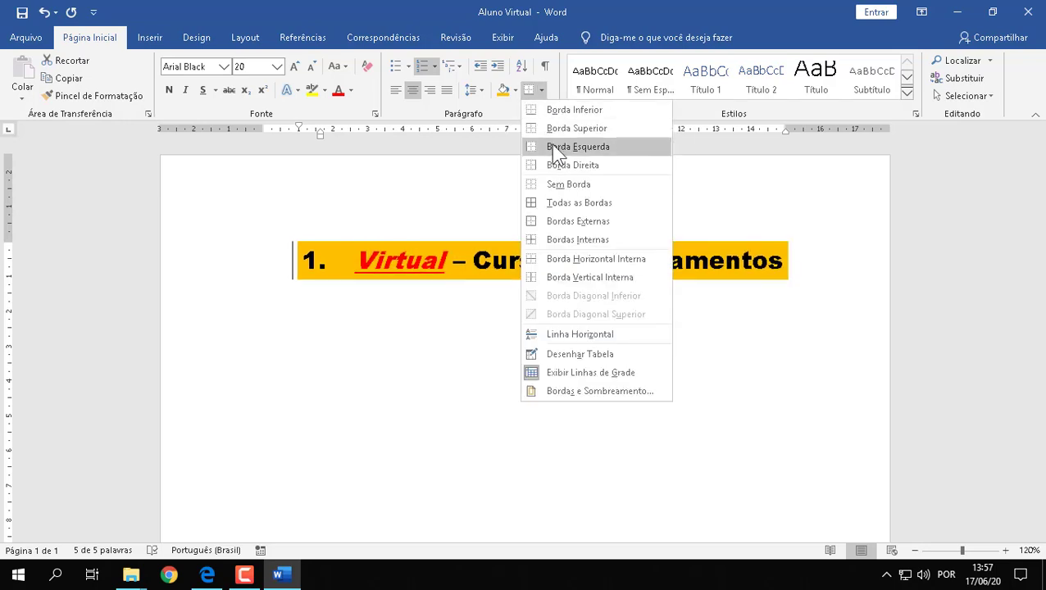
click(598, 228)
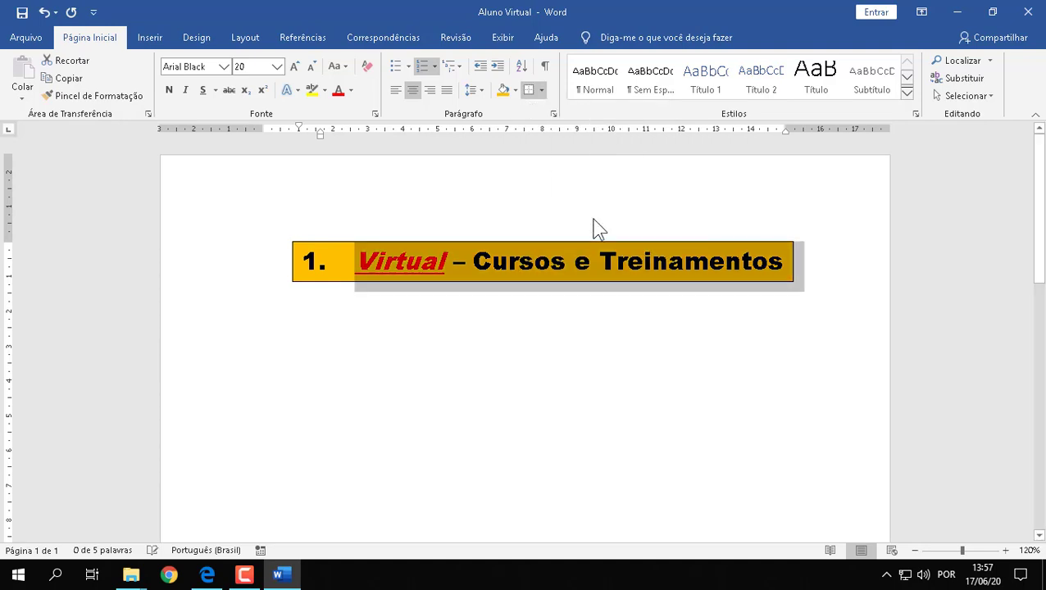
click(786, 275)
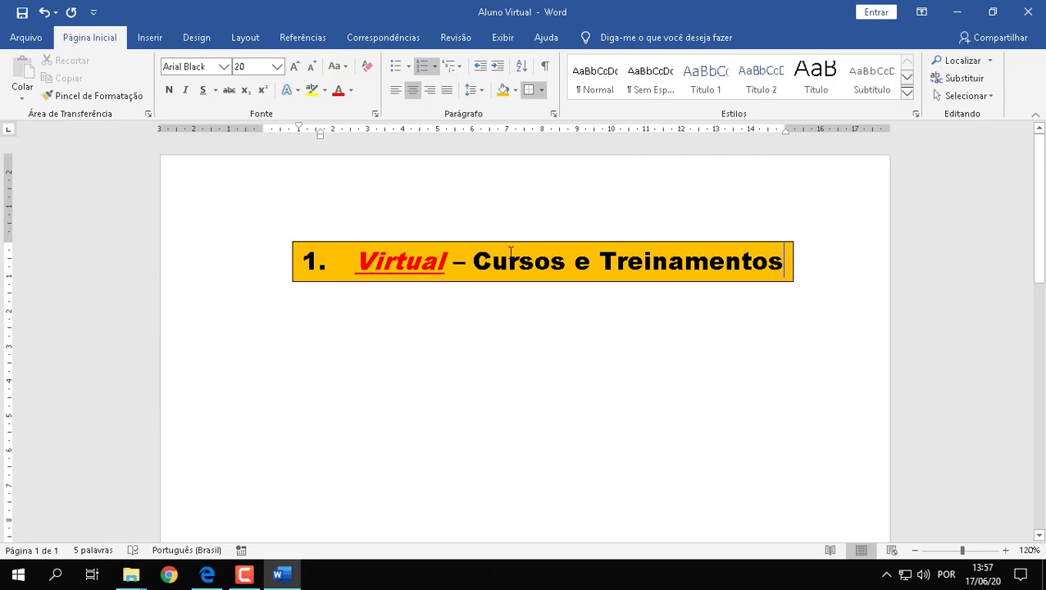
Step: Check the handout's shading and border instructions in Edge, and save the existing document in Word
click(209, 575)
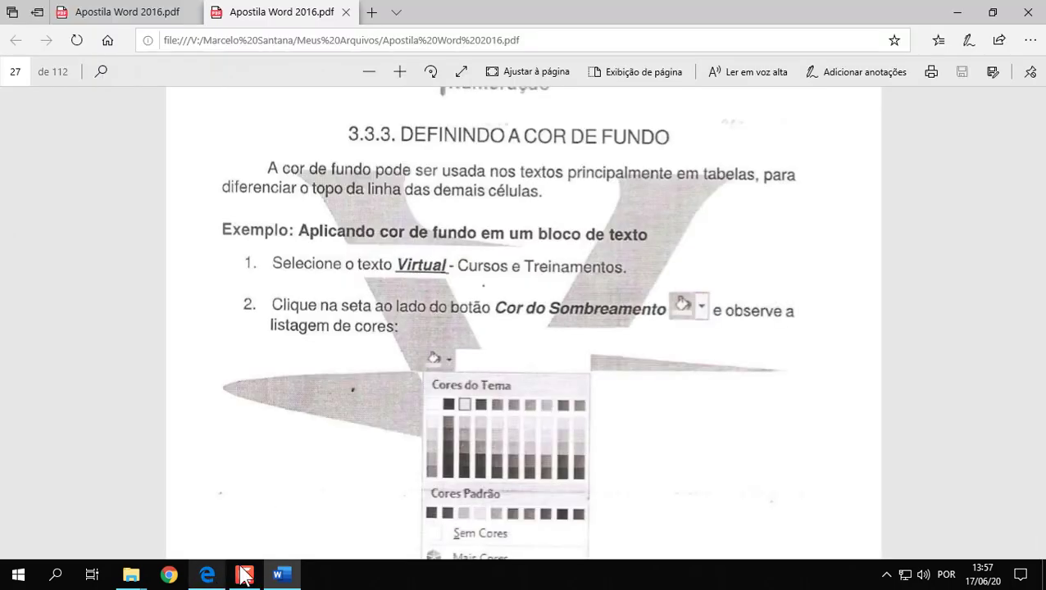
scroll(540, 345, down, 5)
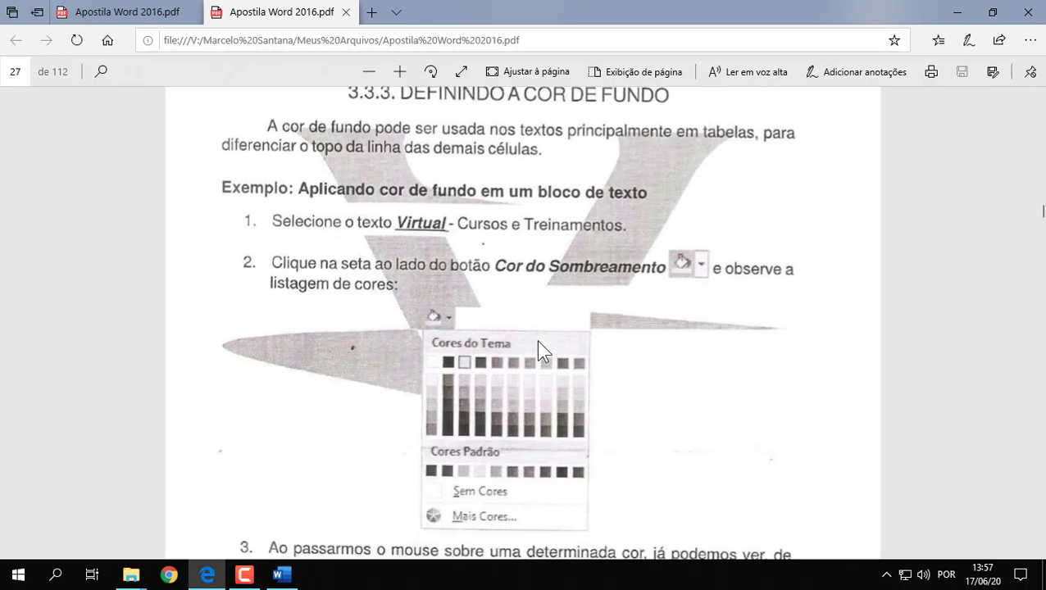
scroll(540, 344, down, 5)
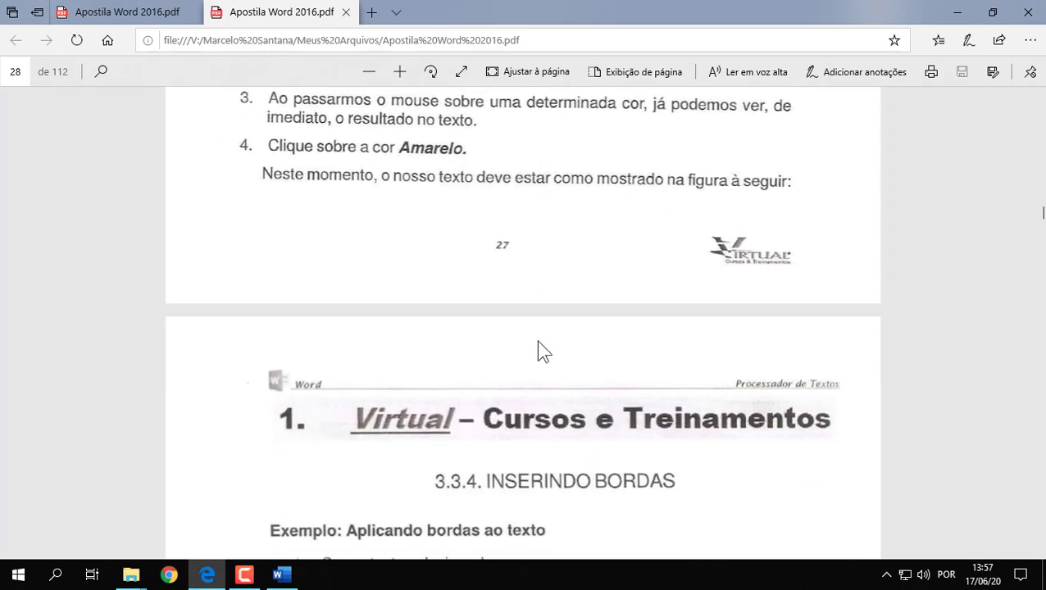
scroll(539, 339, down, 3)
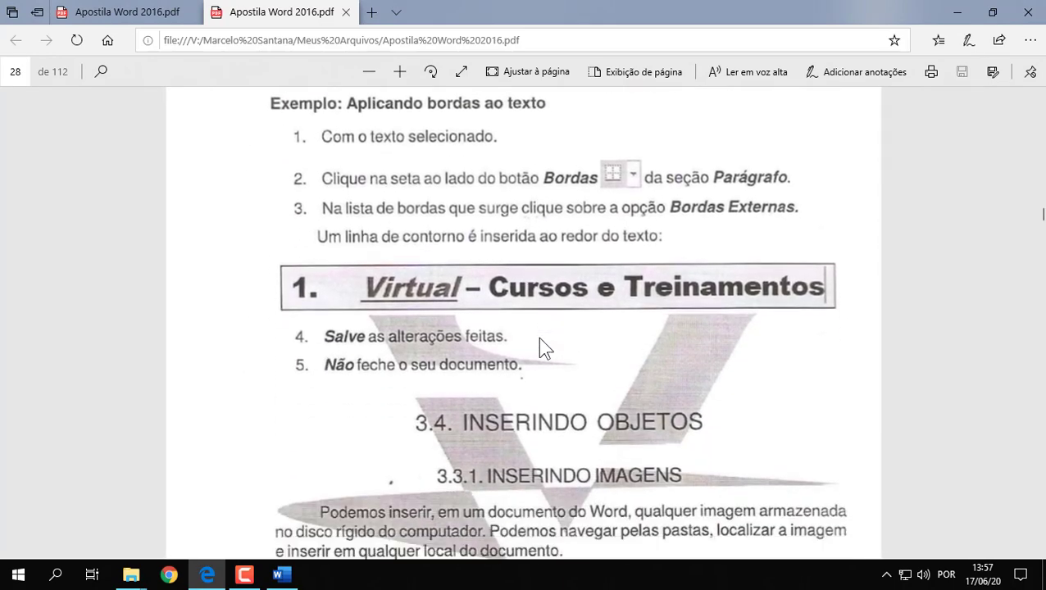
scroll(551, 365, down, 2)
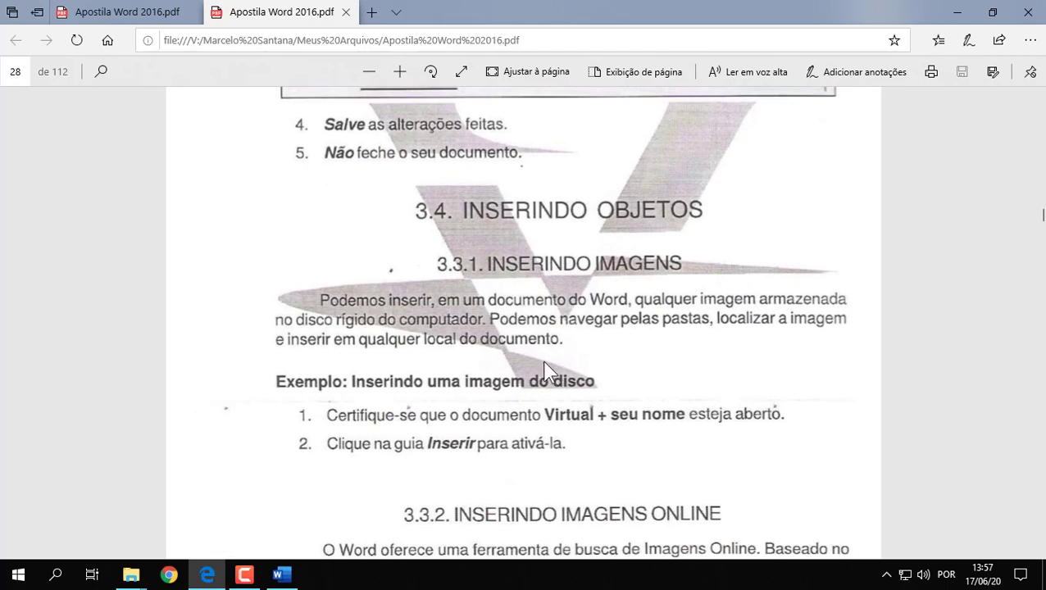
click(281, 575)
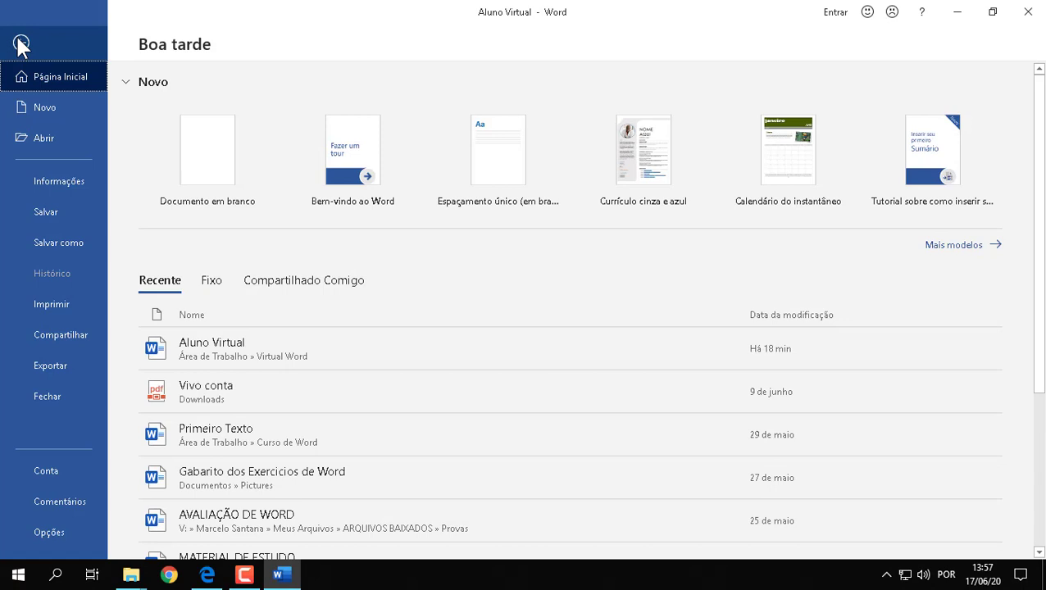
click(70, 211)
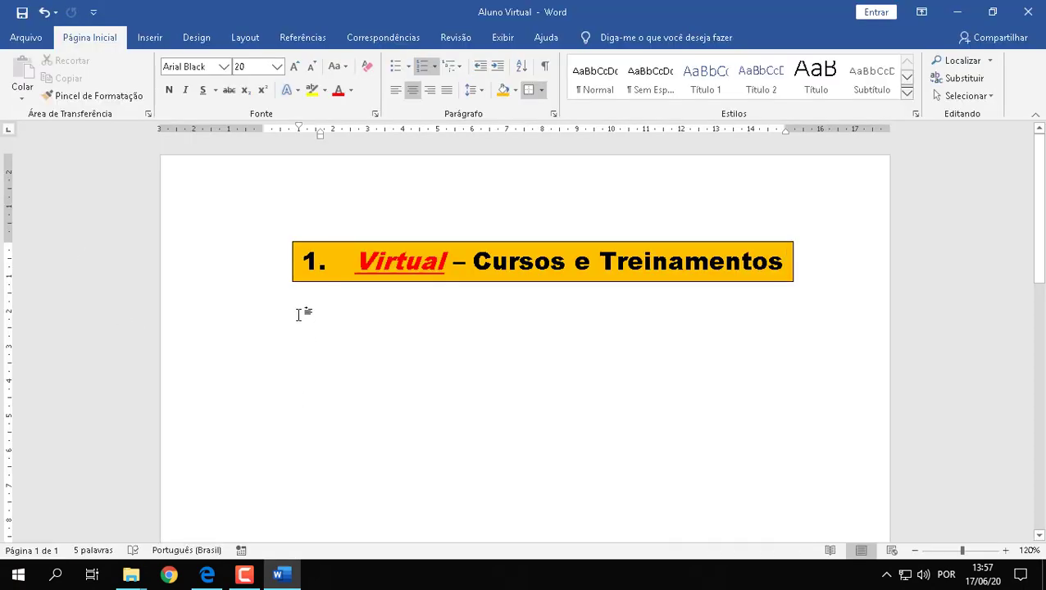
Step: Go to the empty line below the bordered text and set its font to Calibri (Corpo) 11 without bold, italic or underline
key(Home)
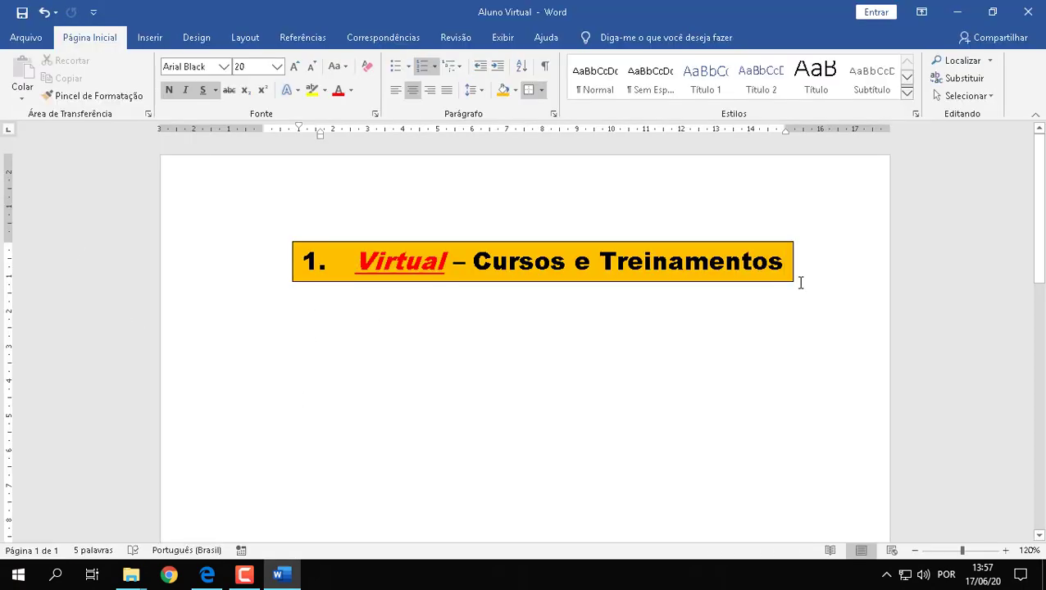
key(End)
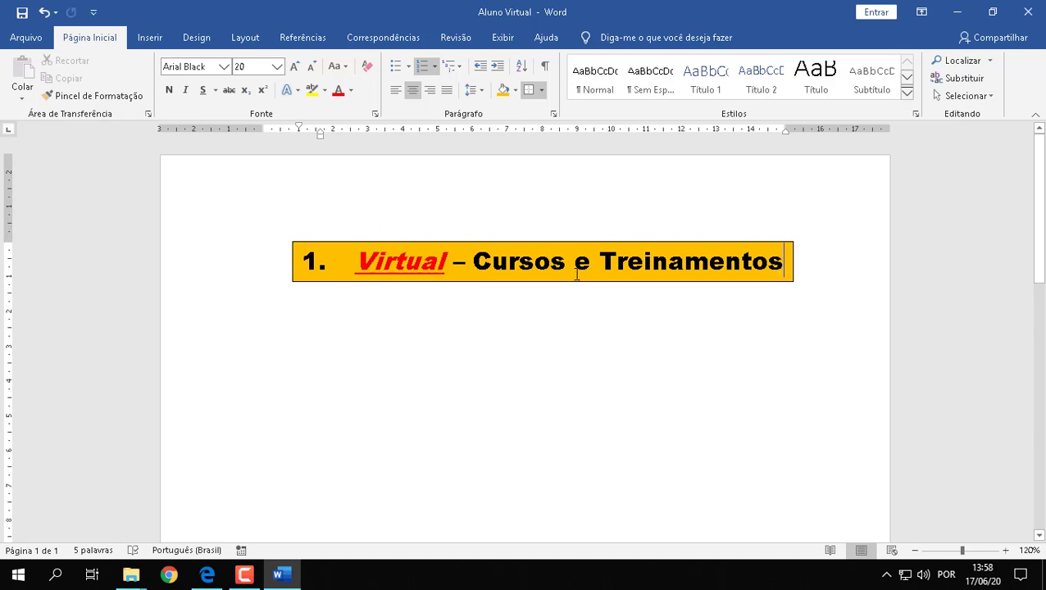
key(Return)
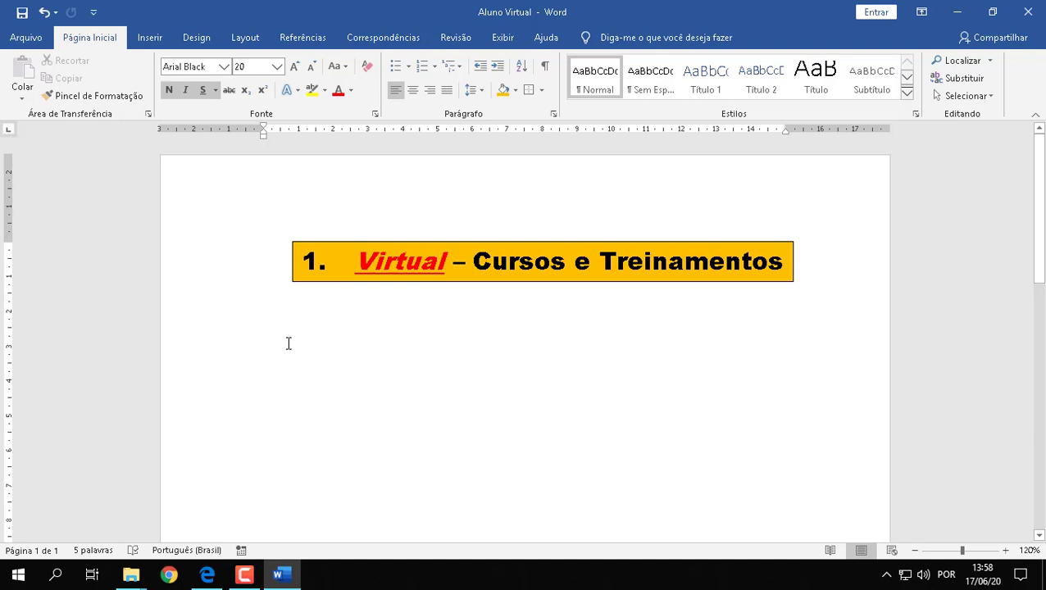
click(224, 67)
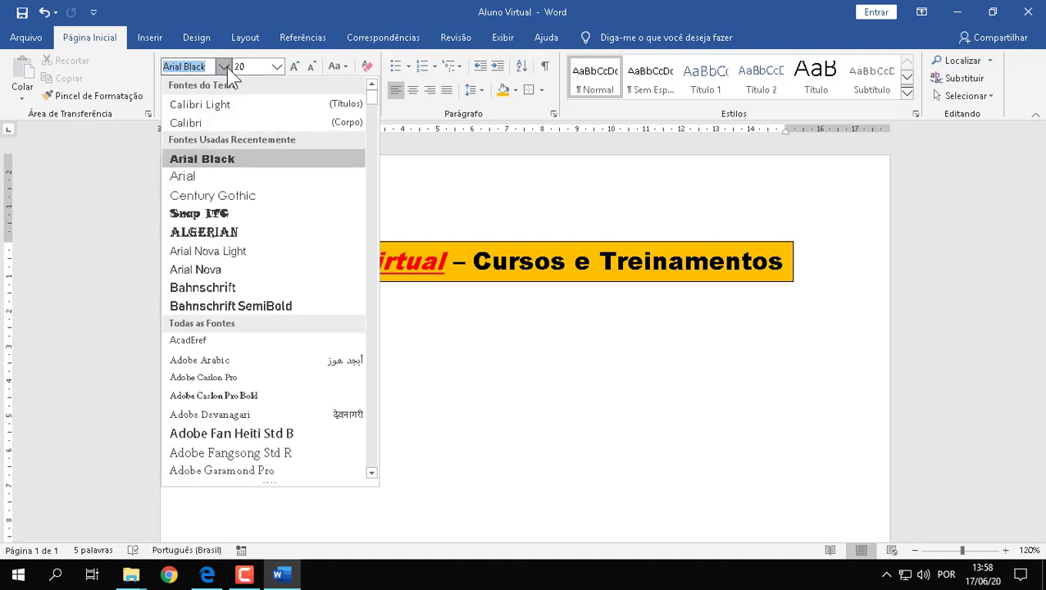
click(226, 125)
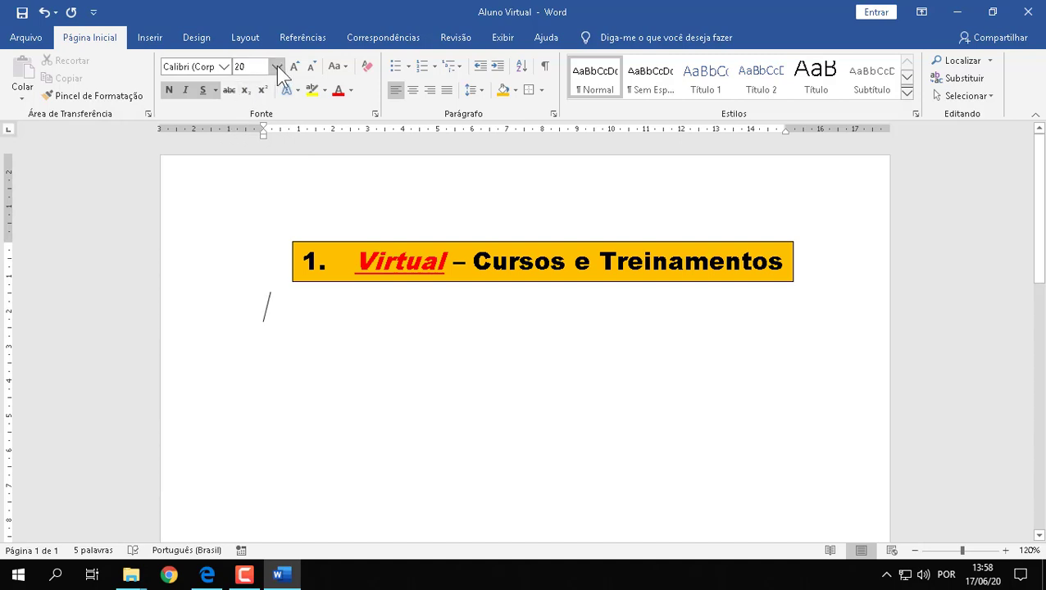
click(276, 65)
click(255, 144)
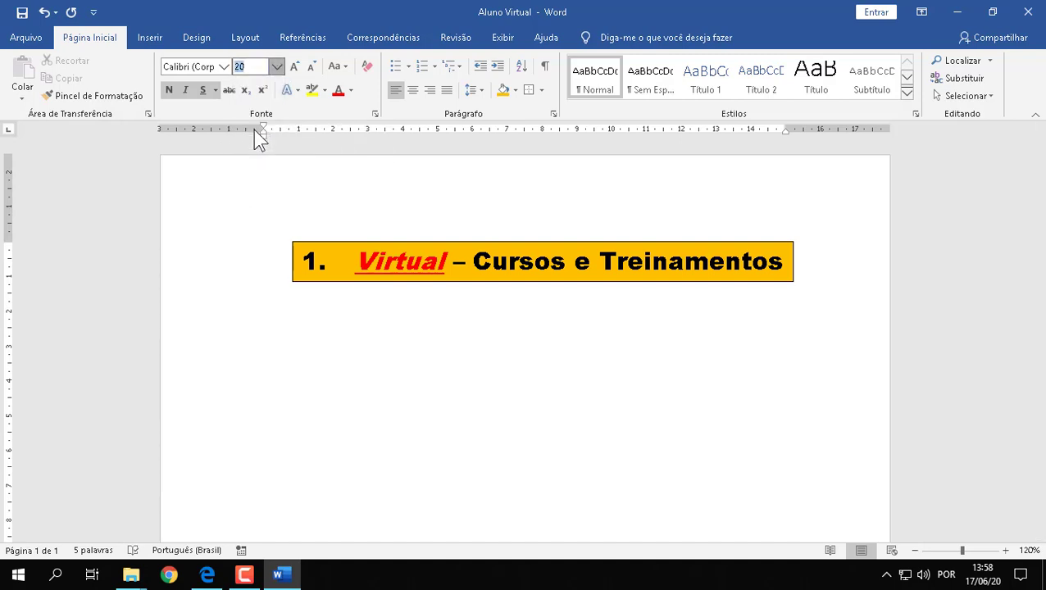
click(169, 92)
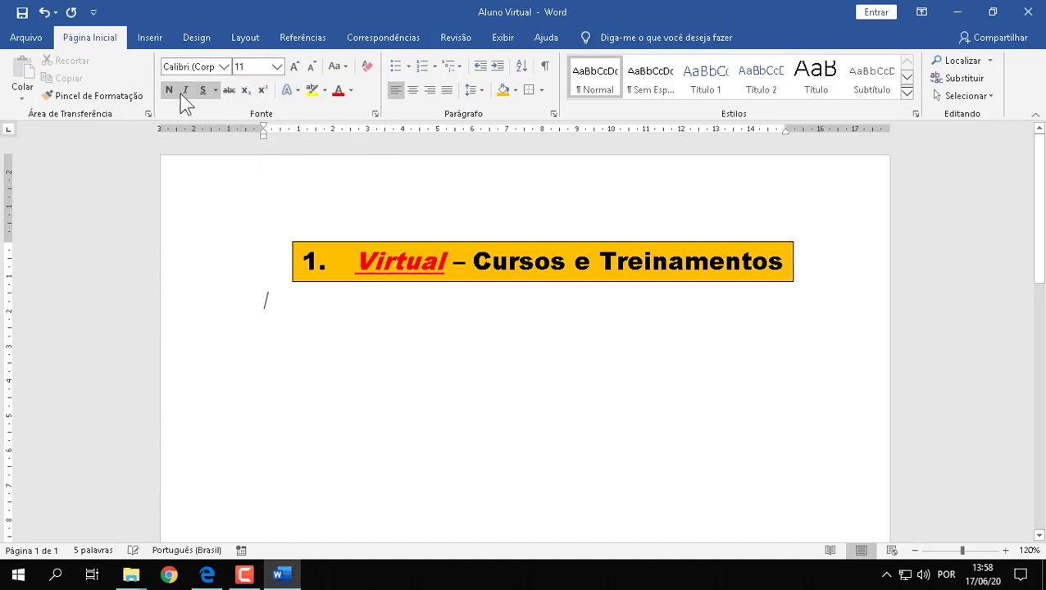
click(203, 92)
Step: Consult the handout's image insertion lessons in Edge, and search Word's online images for "Escola"
click(207, 575)
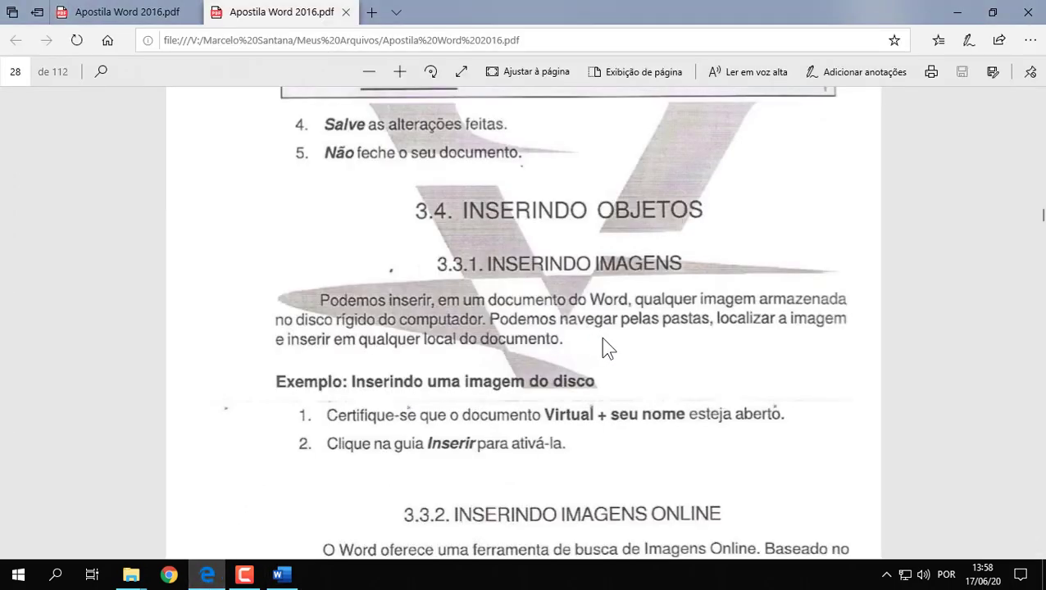
scroll(598, 339, down, 1)
scroll(598, 340, down, 1)
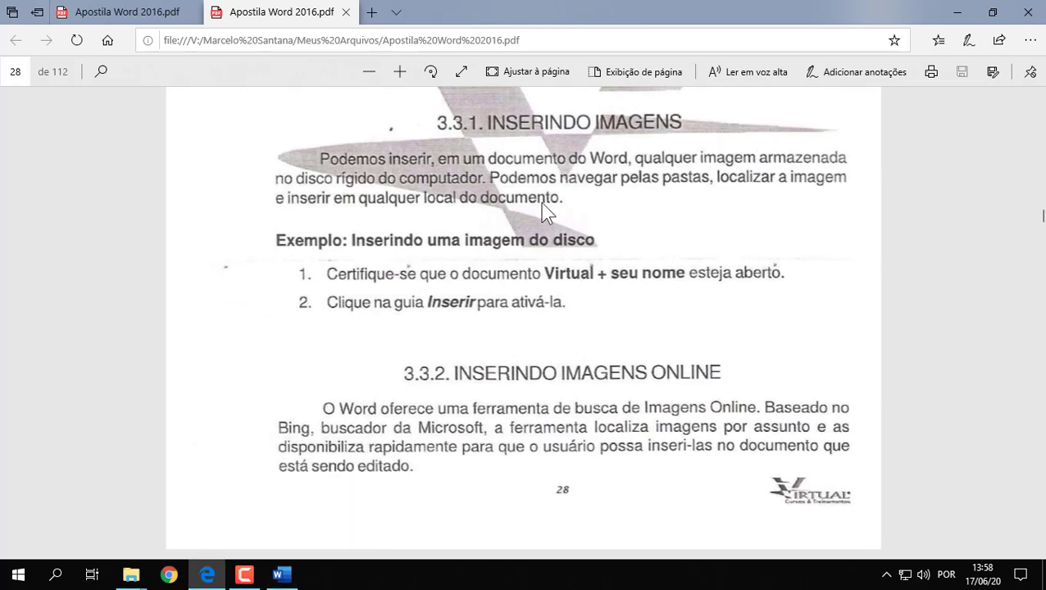
click(277, 574)
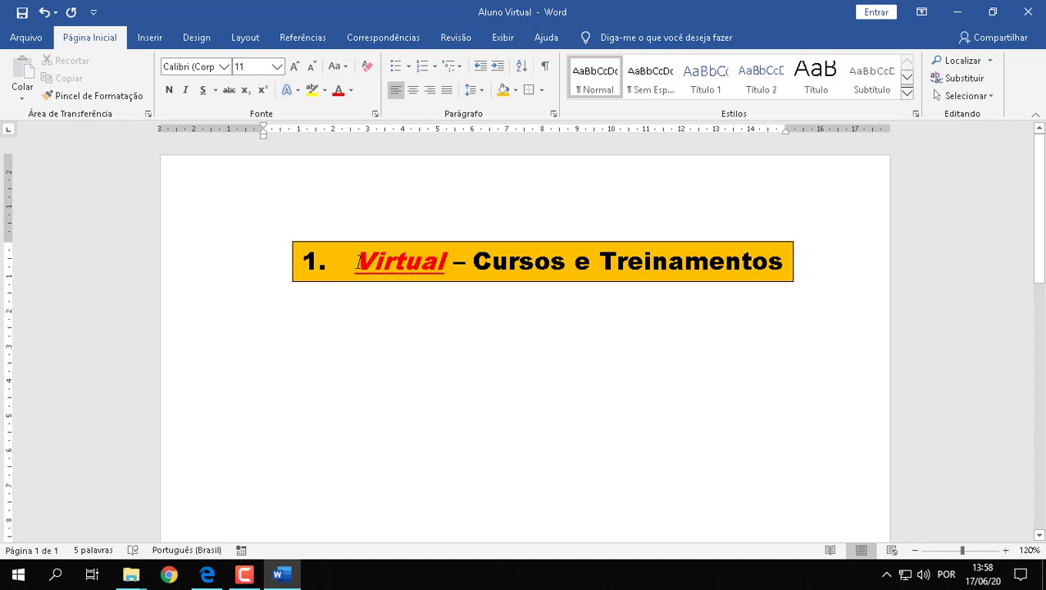
click(150, 38)
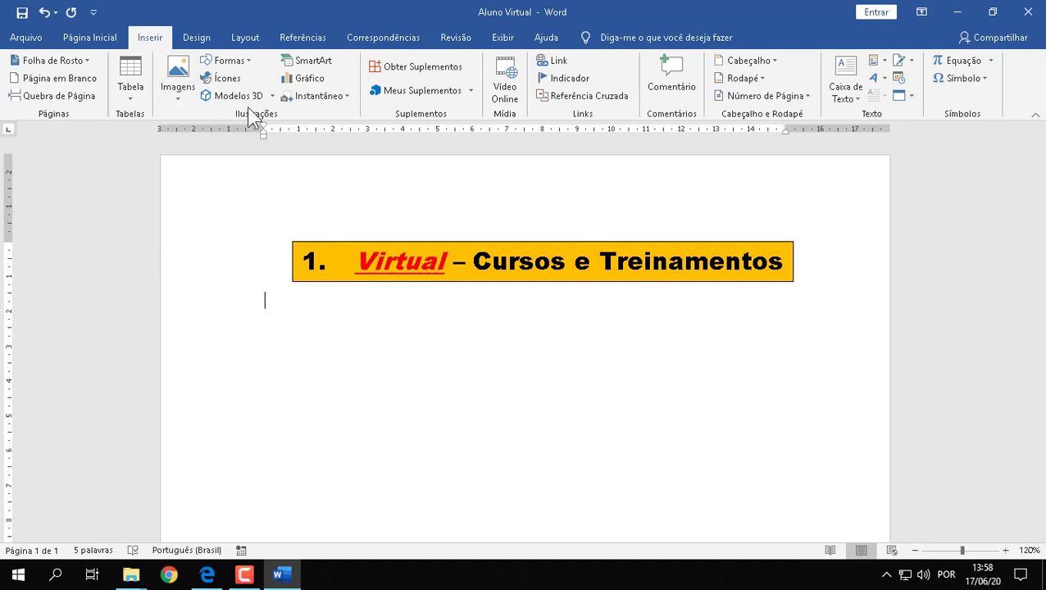
click(175, 97)
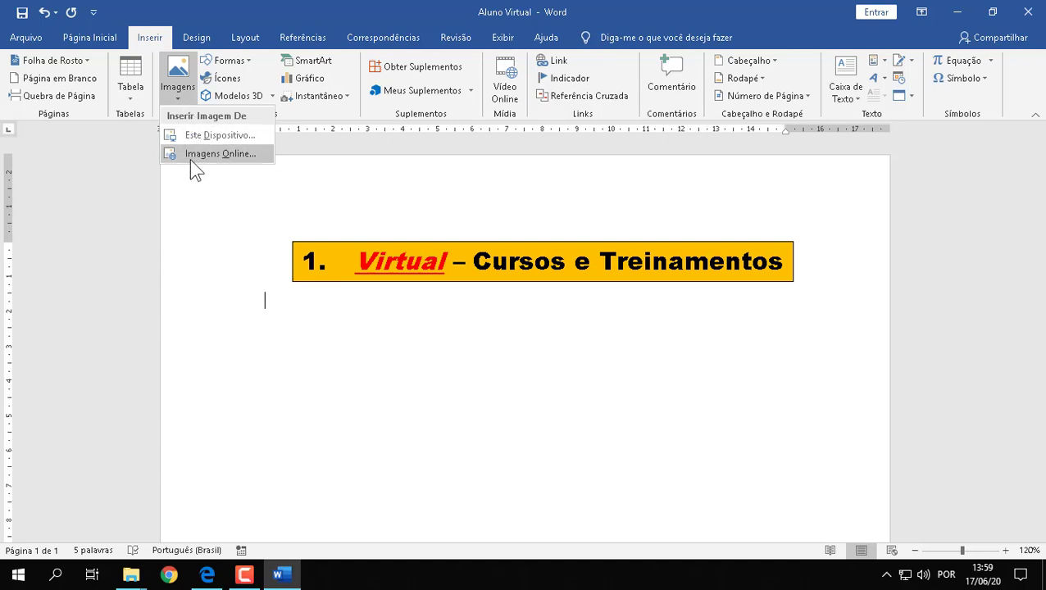
click(228, 156)
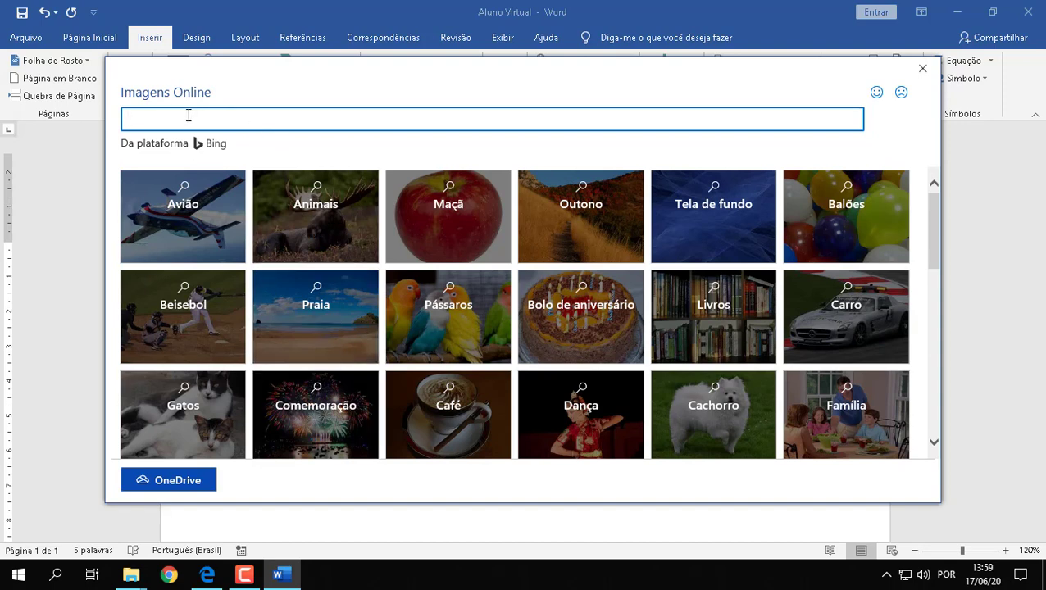
text(Escola)
key(Return)
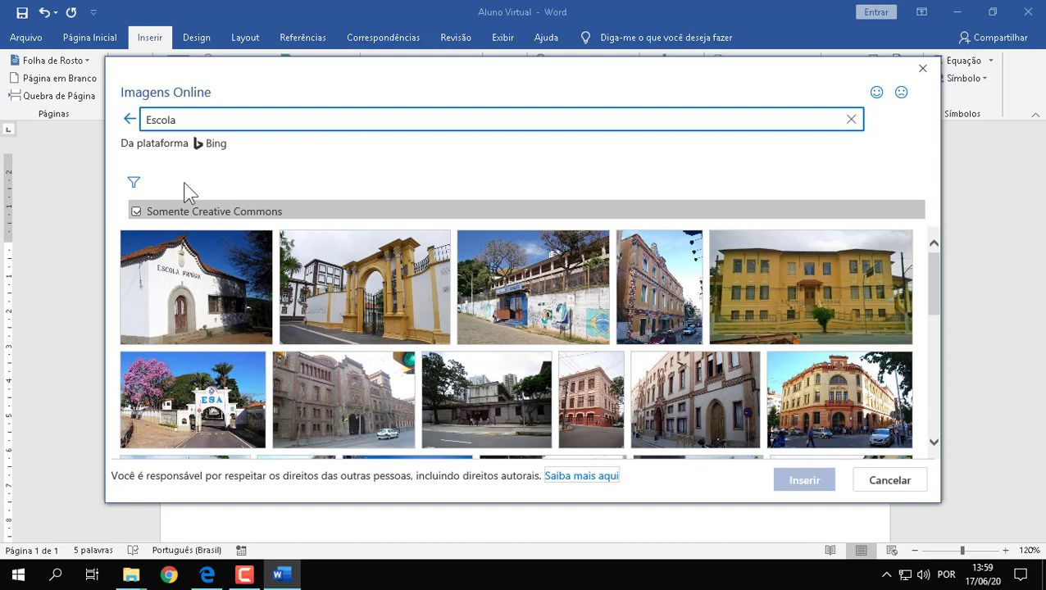
Step: Turn off the Somente Creative Commons filter and insert the cartoon image of a yellow school with a boy wearing a backpack
click(136, 213)
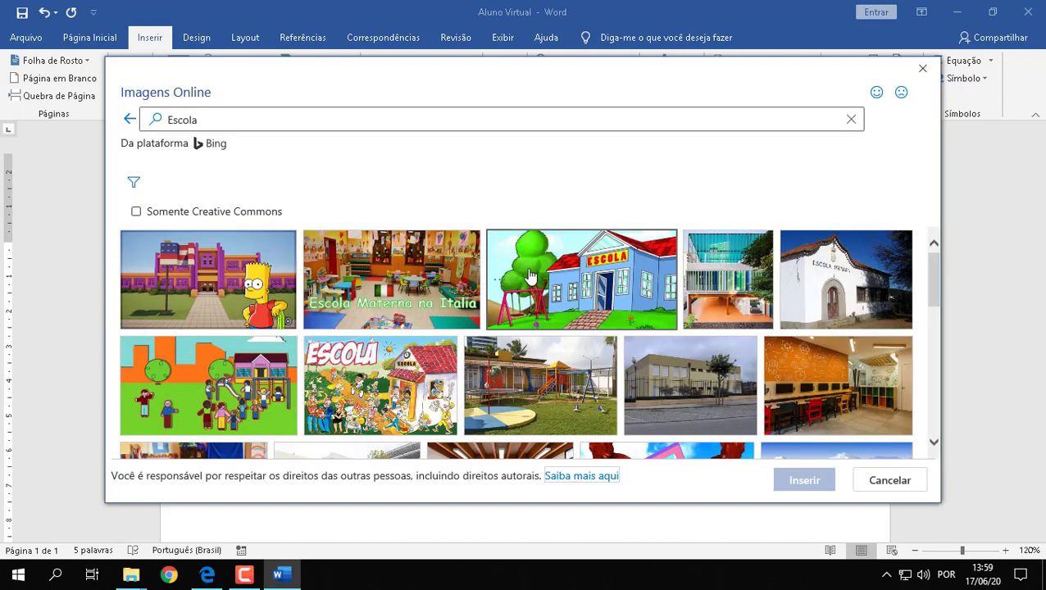
scroll(626, 325, down, 1)
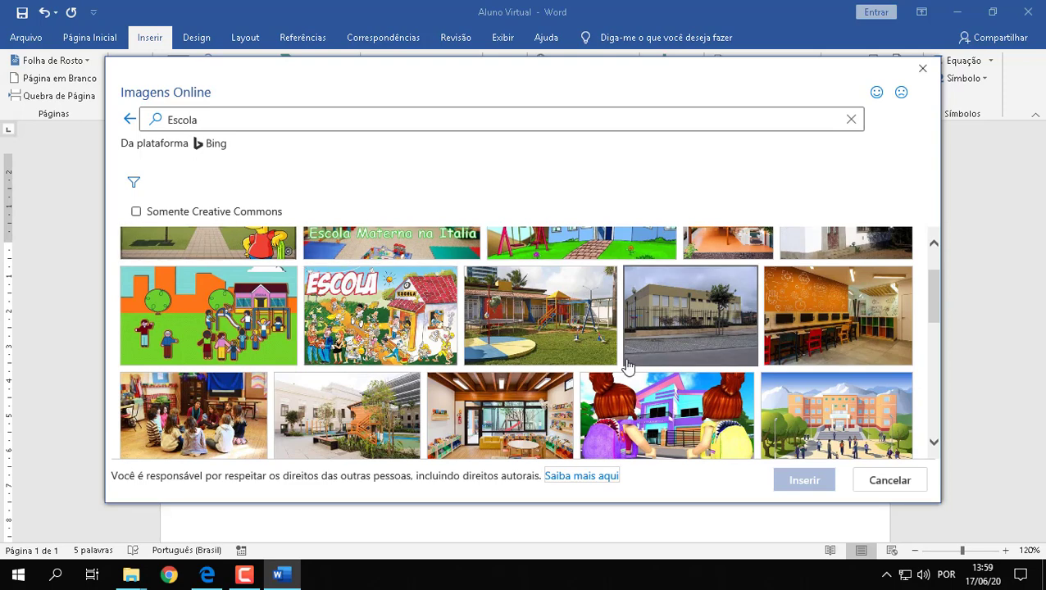
scroll(631, 354, up, 1)
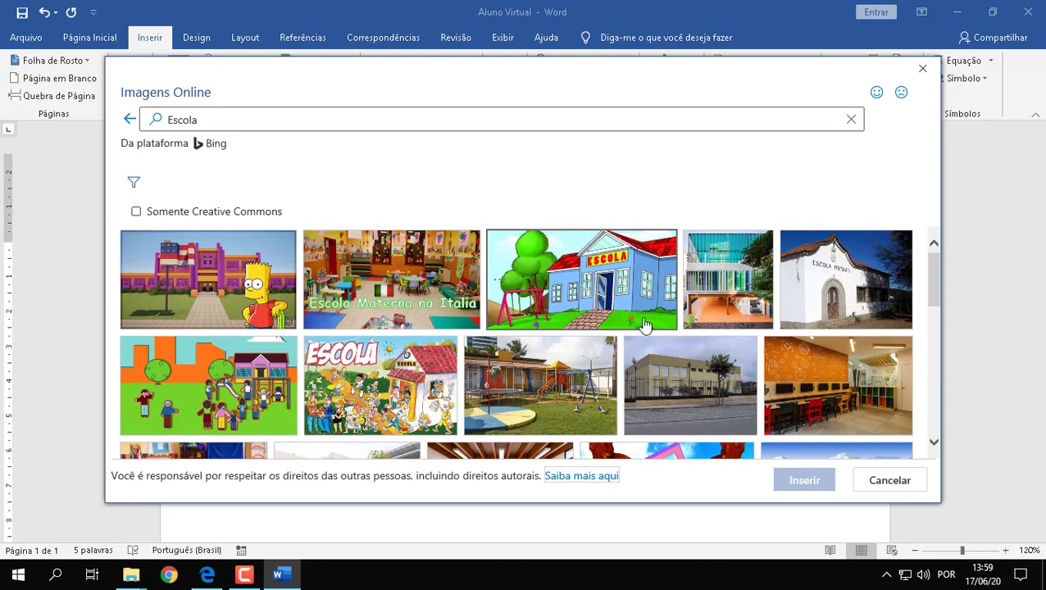
scroll(783, 361, down, 2)
scroll(779, 361, down, 5)
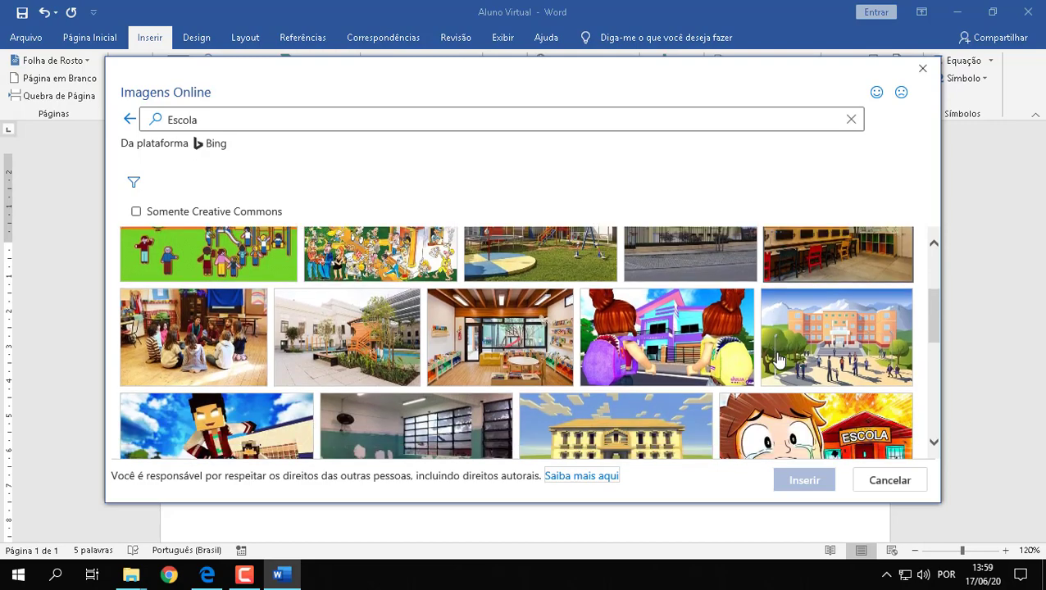
scroll(777, 361, down, 1)
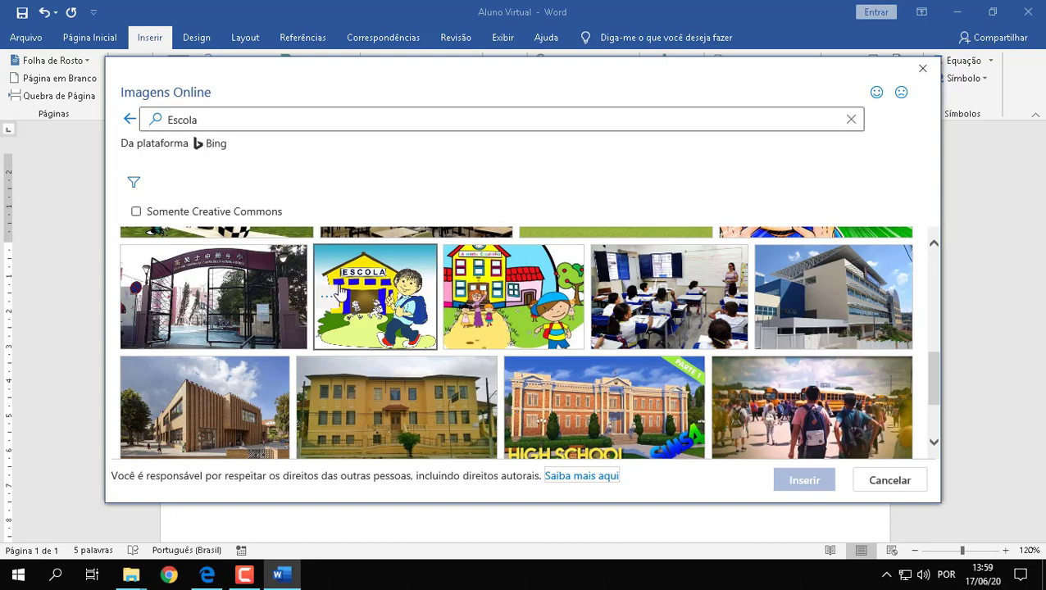
click(373, 296)
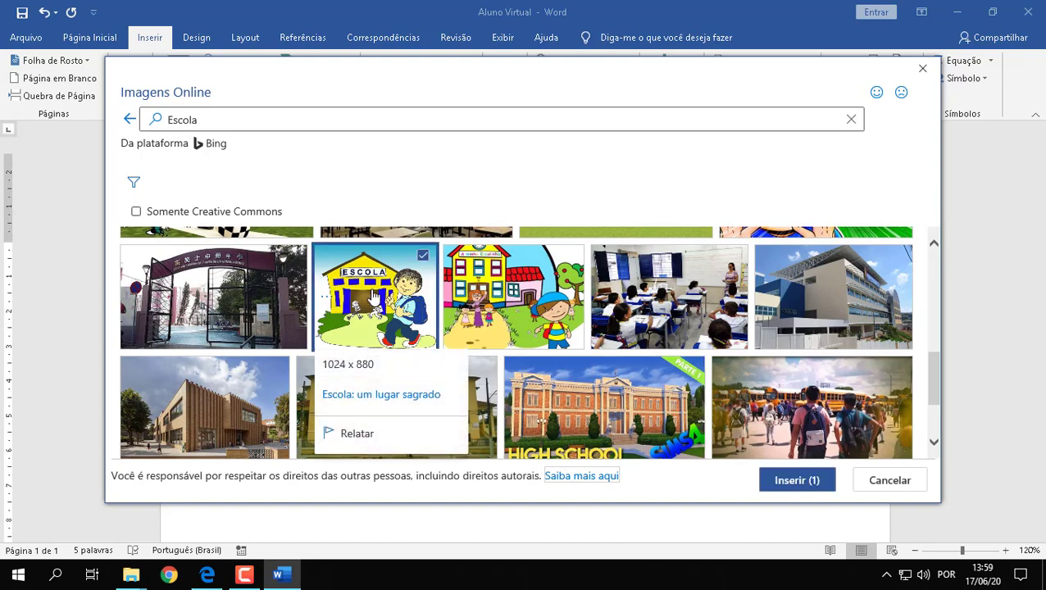
click(783, 484)
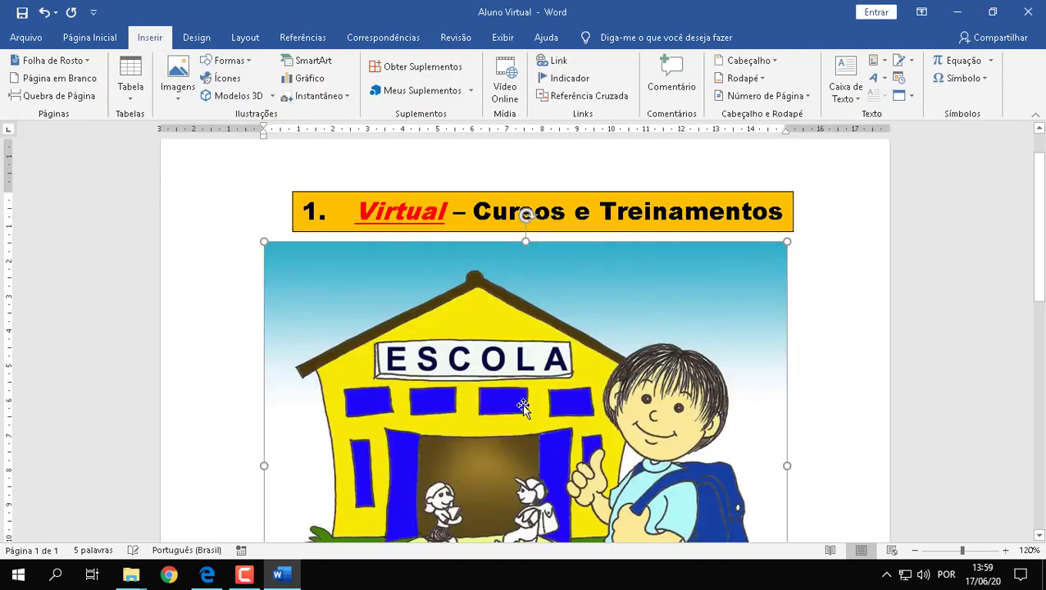
Step: Shrink the inserted school image proportionally to about 7 cm high and 8.15 cm wide
scroll(451, 365, down, 3)
scroll(450, 363, down, 2)
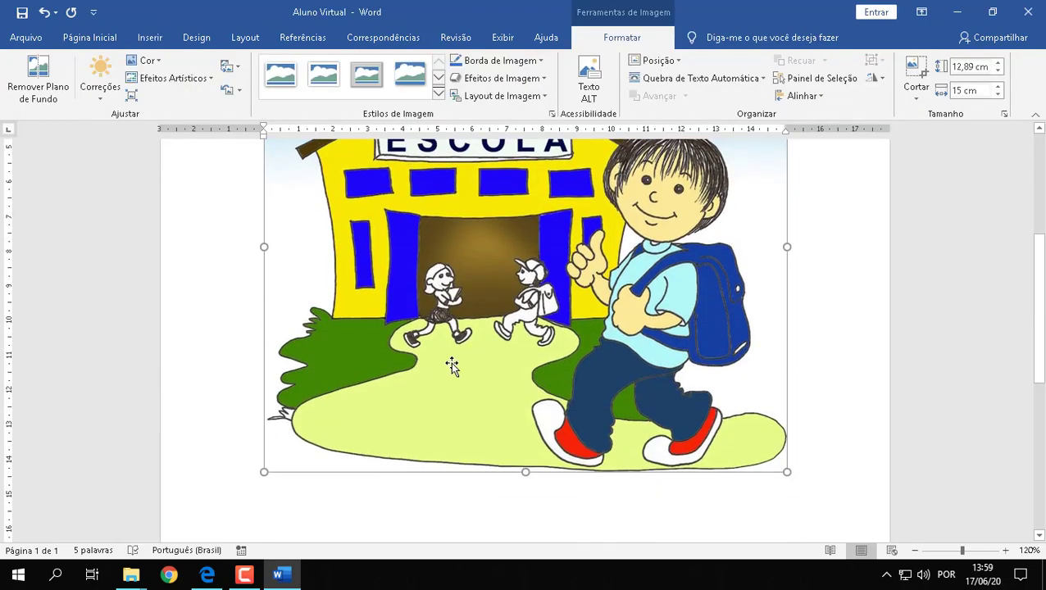
scroll(450, 363, up, 3)
scroll(450, 362, down, 2)
scroll(454, 364, down, 1)
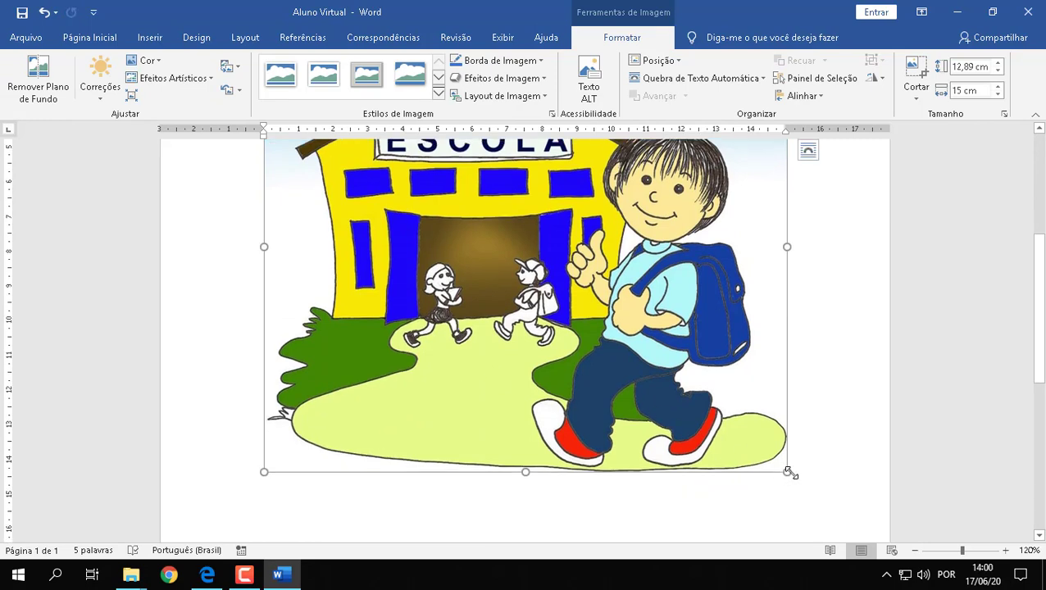
drag(787, 472, 563, 278)
scroll(566, 283, up, 1)
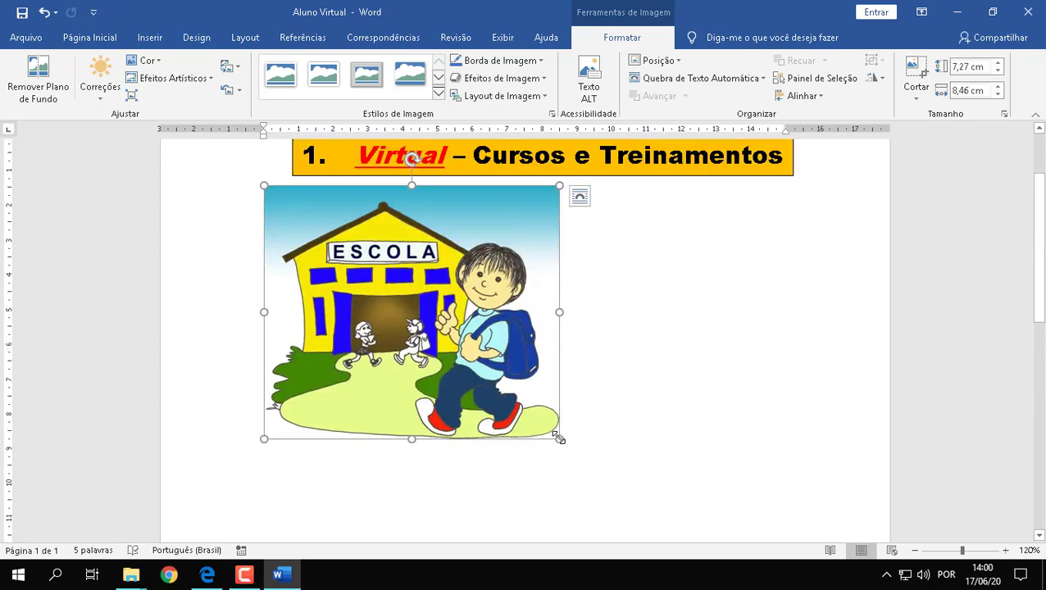
mouse_move(560, 437)
mouse_down()
mouse_move(631, 508)
mouse_move(447, 346)
mouse_move(591, 468)
mouse_move(532, 455)
mouse_move(545, 441)
mouse_move(531, 411)
mouse_move(548, 429)
mouse_up()
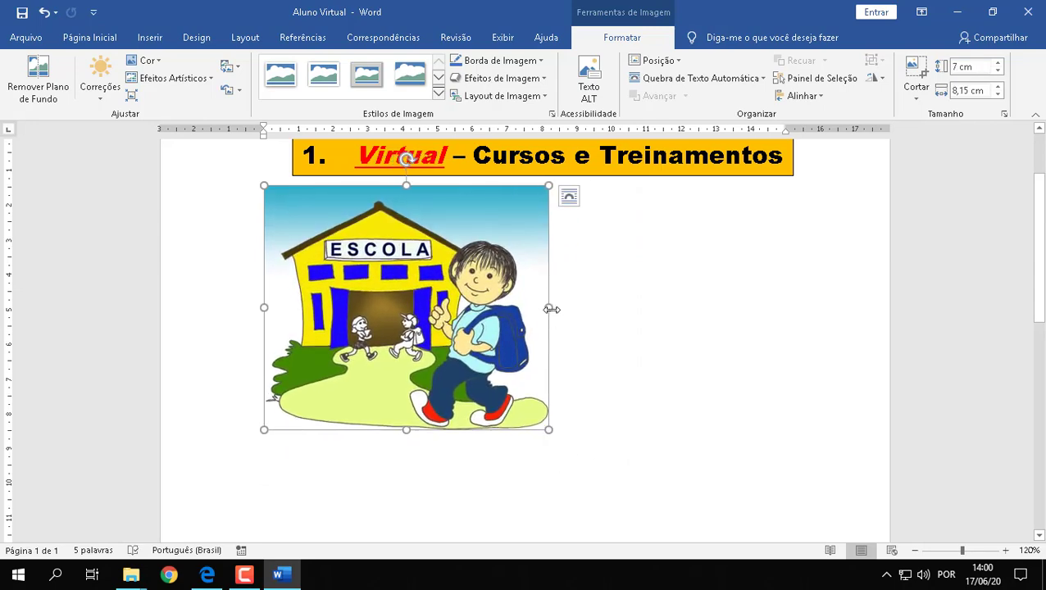
Step: Try narrowing the school image to about 2.91 cm wide and squashing it vertically, undoing each distortion
drag(550, 308, 366, 293)
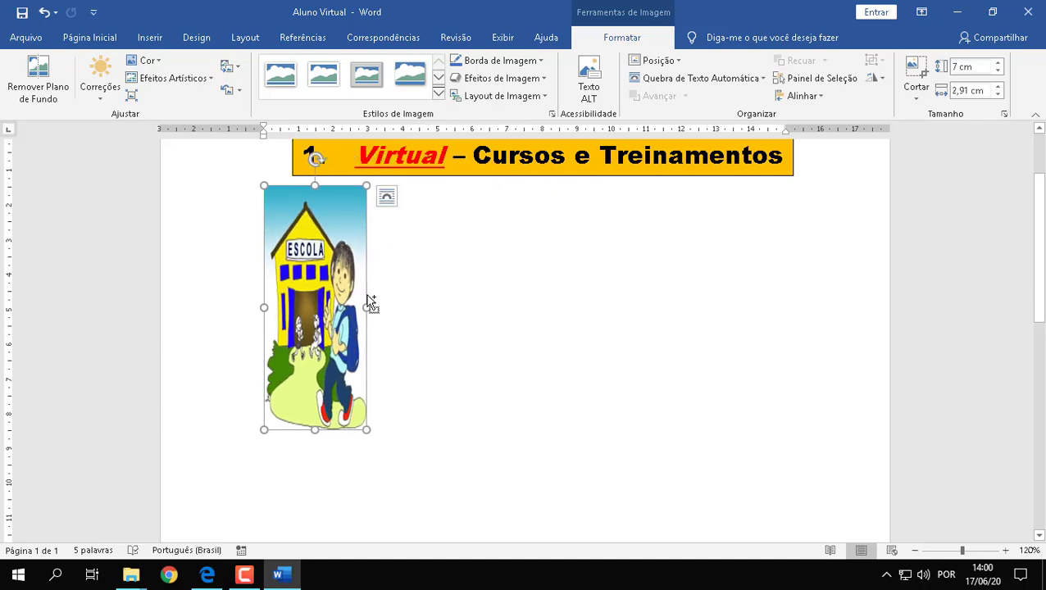
key(ctrl+z)
drag(408, 186, 419, 297)
key(ctrl+z)
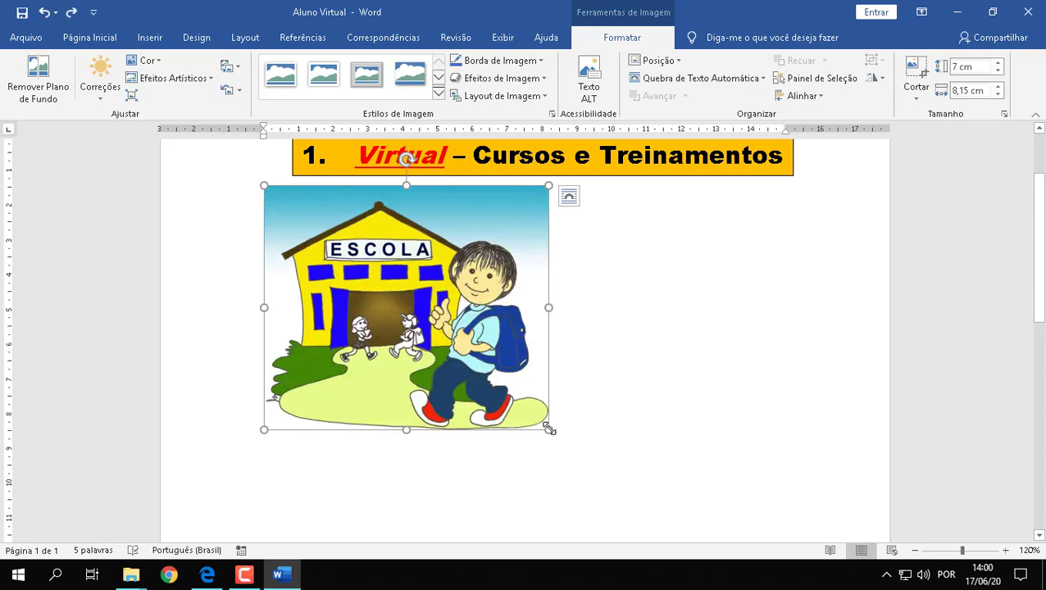
Step: Reduce the school image proportionally to about 6.1 cm high and 7.09 cm wide
drag(549, 429, 471, 397)
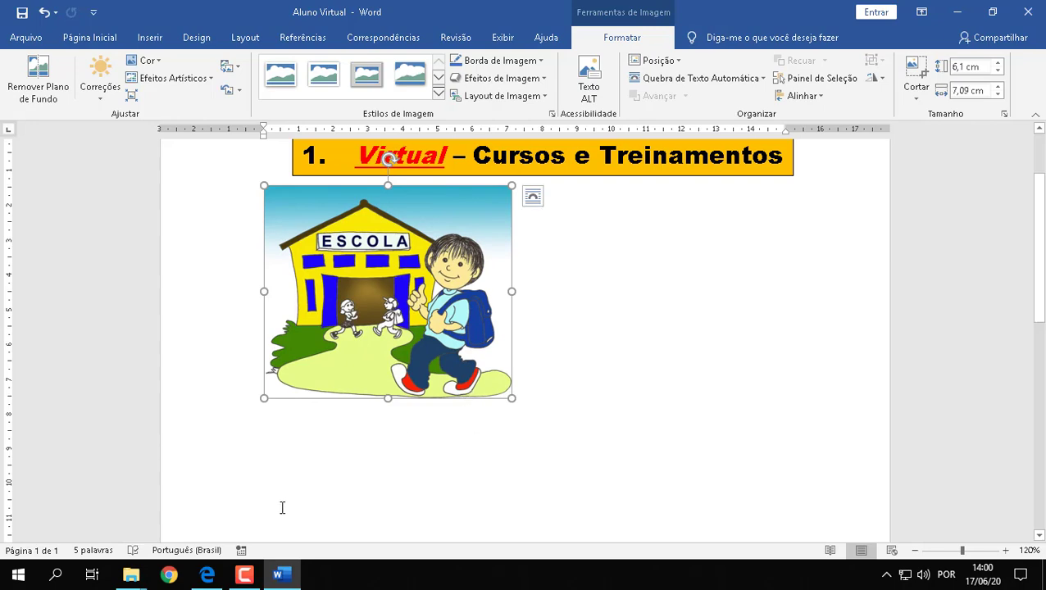
Step: Switch to the handout in Edge and read the remaining online image instructions and the start of the table insertion lesson
click(206, 575)
scroll(477, 403, down, 2)
scroll(474, 400, down, 10)
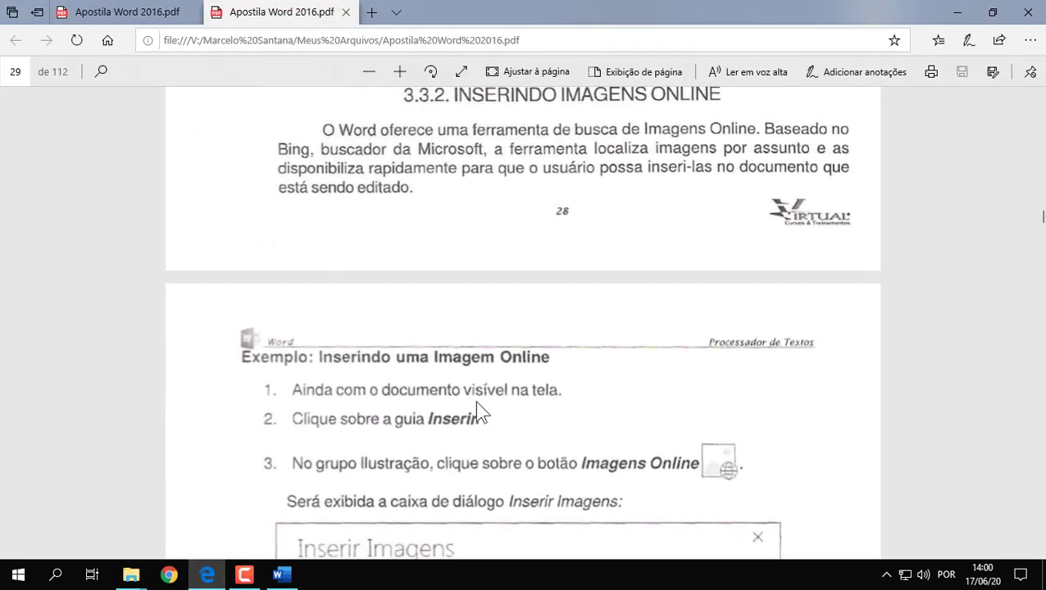
scroll(475, 401, down, 10)
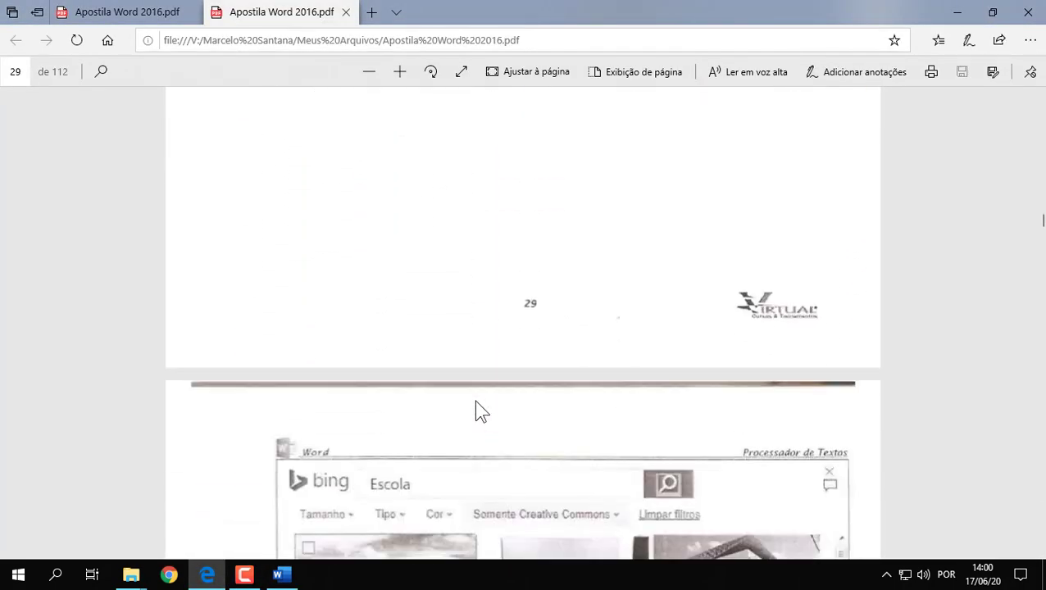
scroll(474, 402, down, 4)
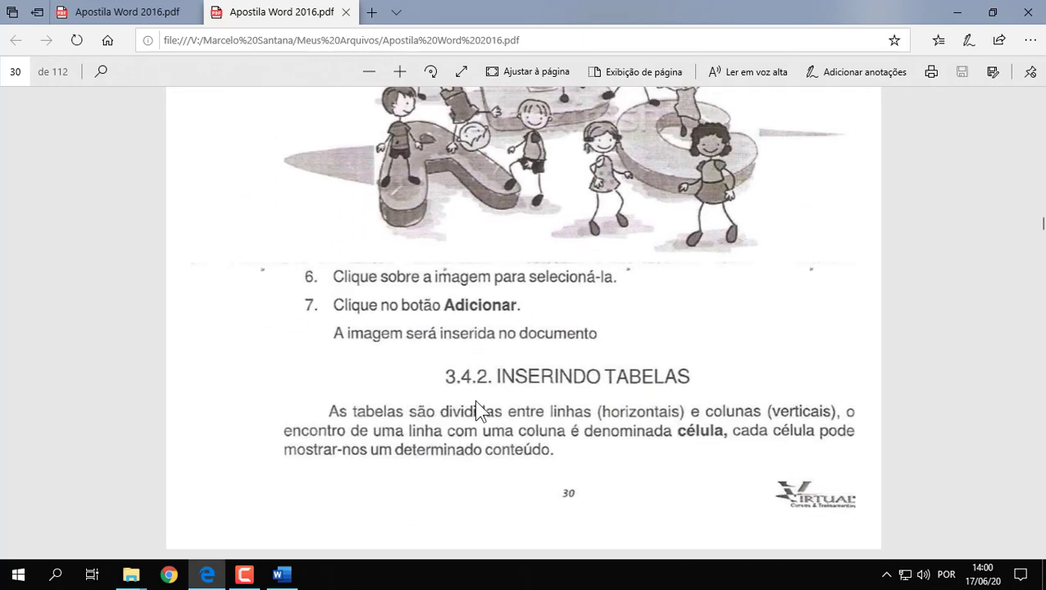
scroll(474, 402, up, 5)
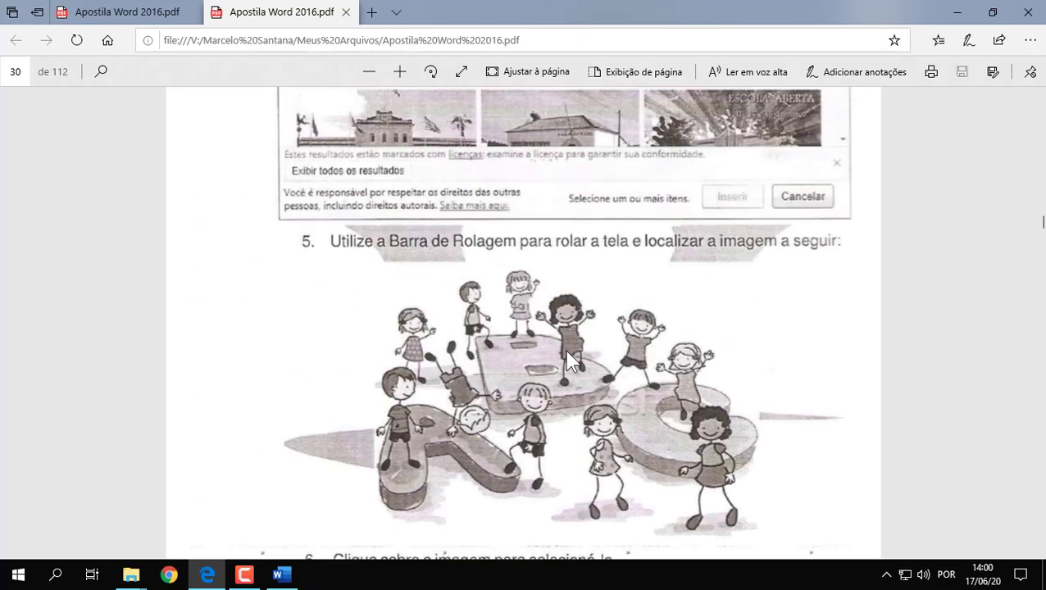
scroll(600, 356, down, 3)
scroll(609, 412, up, 5)
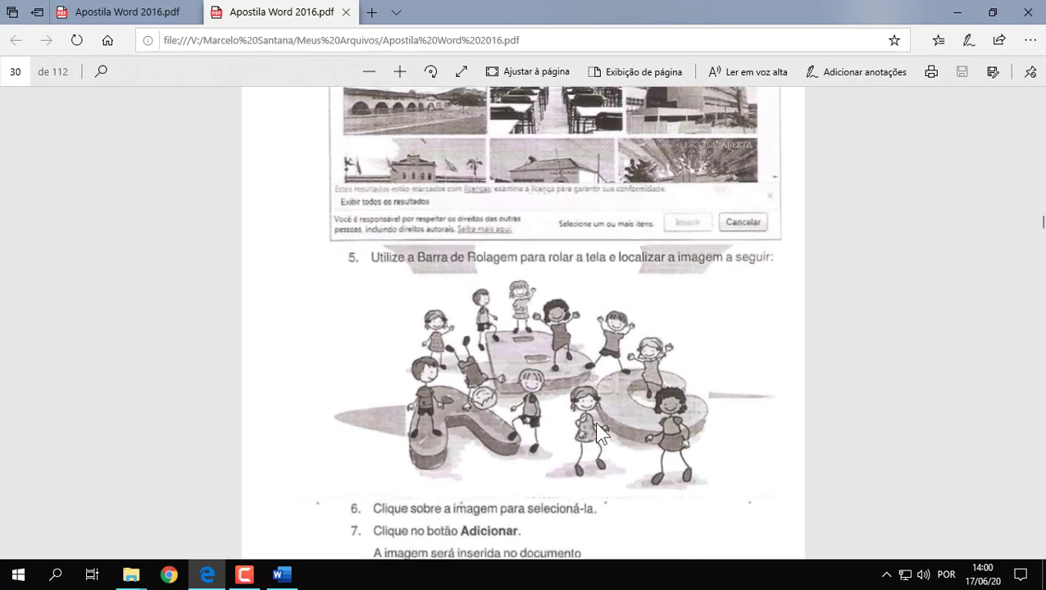
scroll(615, 419, down, 2)
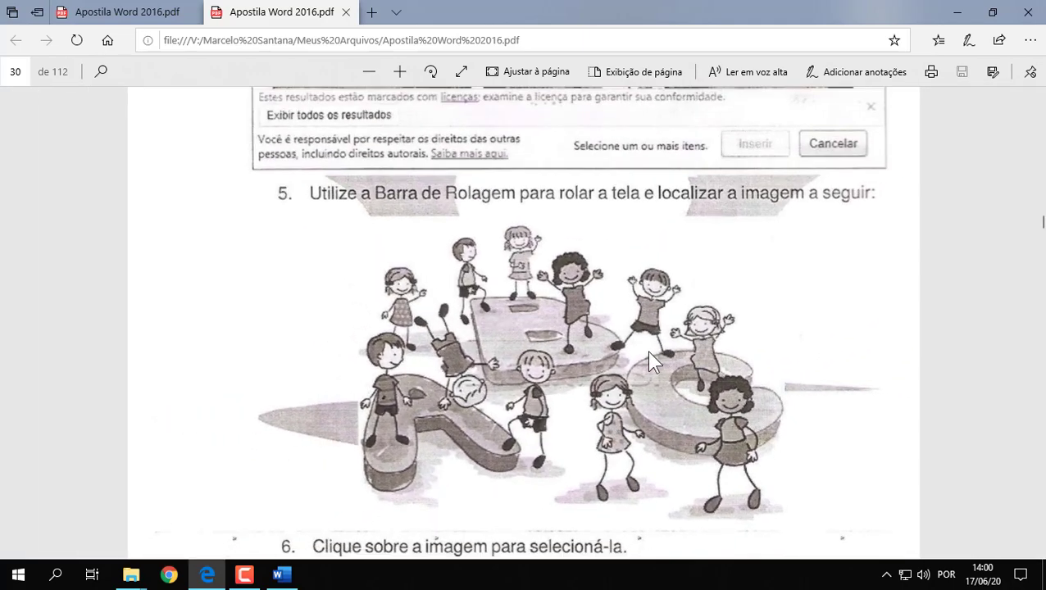
scroll(648, 361, down, 3)
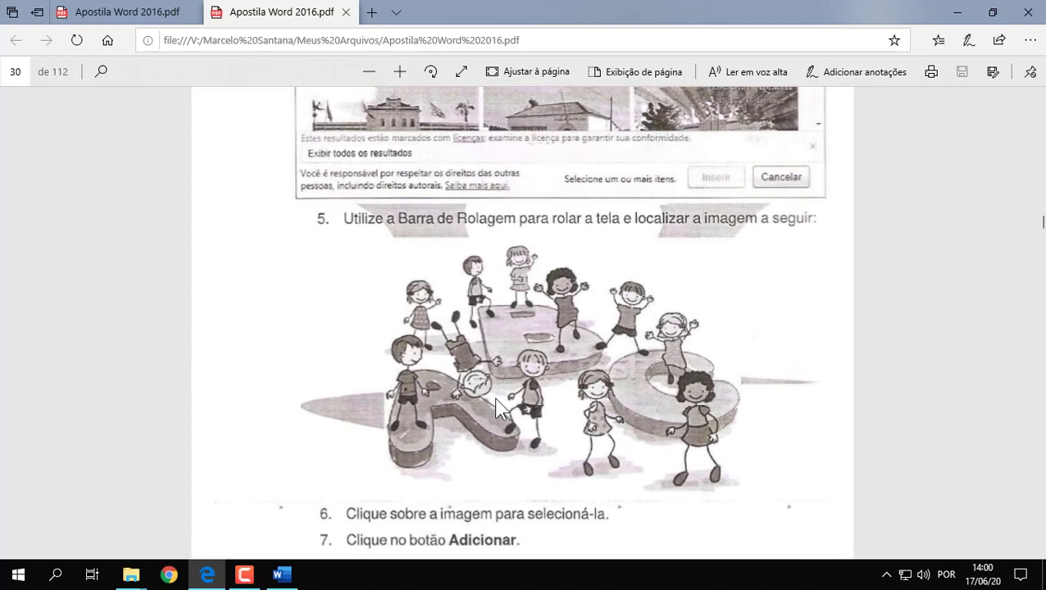
scroll(507, 329, down, 3)
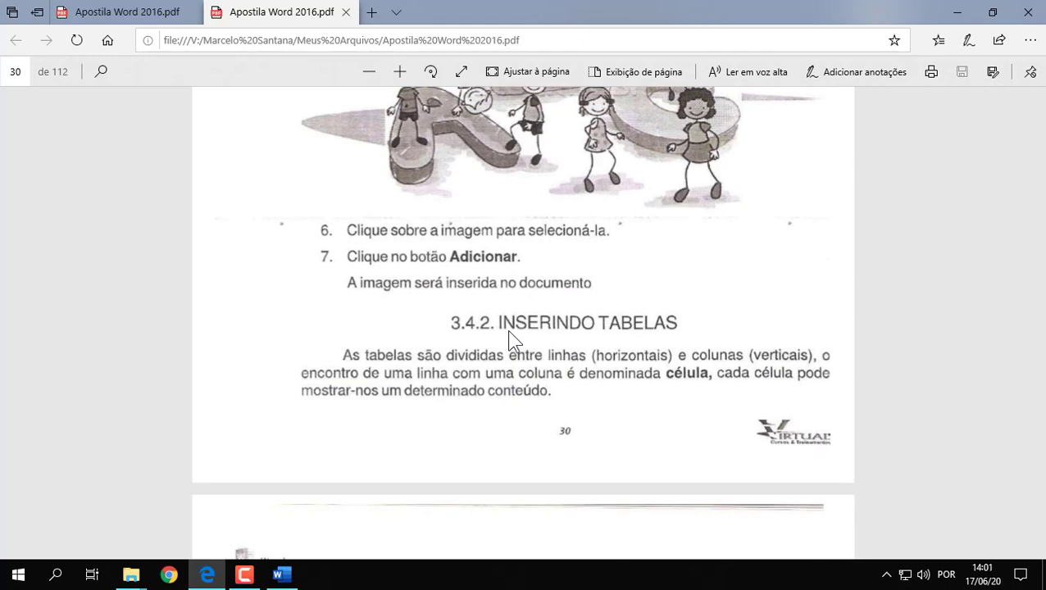
scroll(510, 336, down, 2)
scroll(519, 353, down, 2)
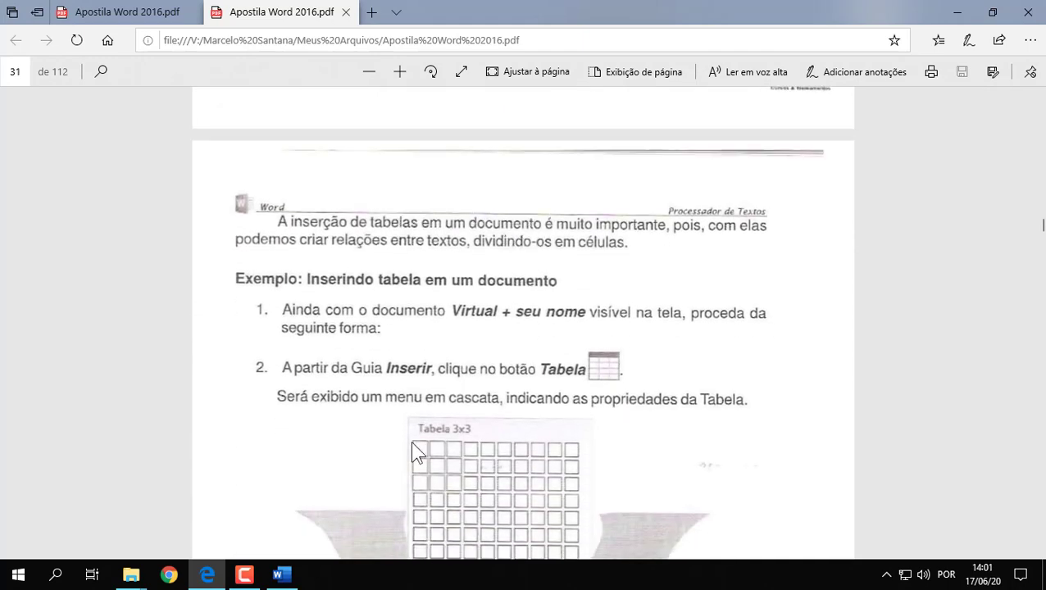
Step: Return to Word and insert a table of 3 rows and 3 columns on the empty line below the school image
click(281, 575)
scroll(414, 406, down, 1)
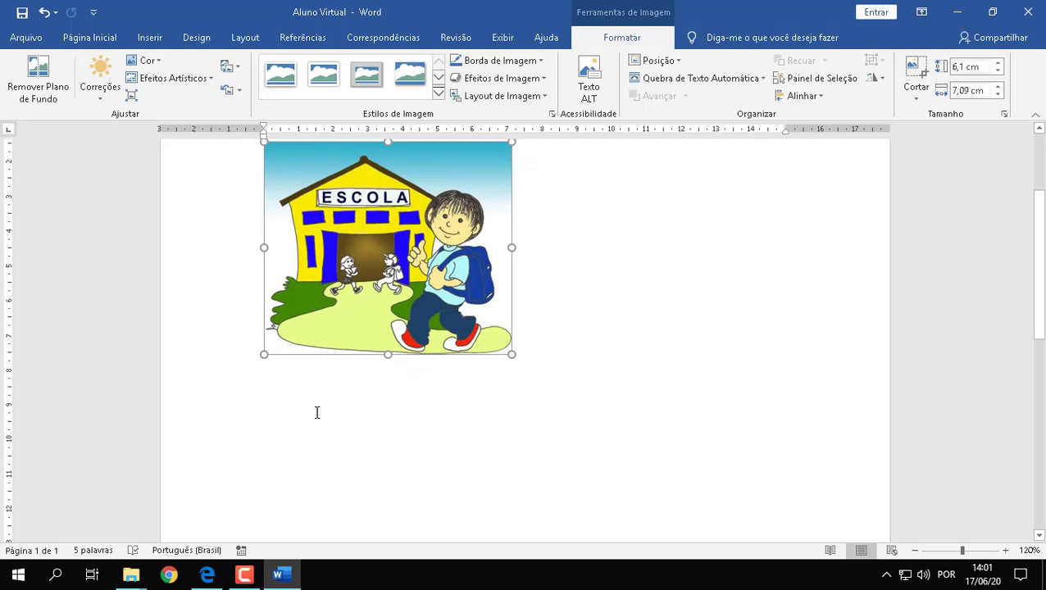
click(270, 396)
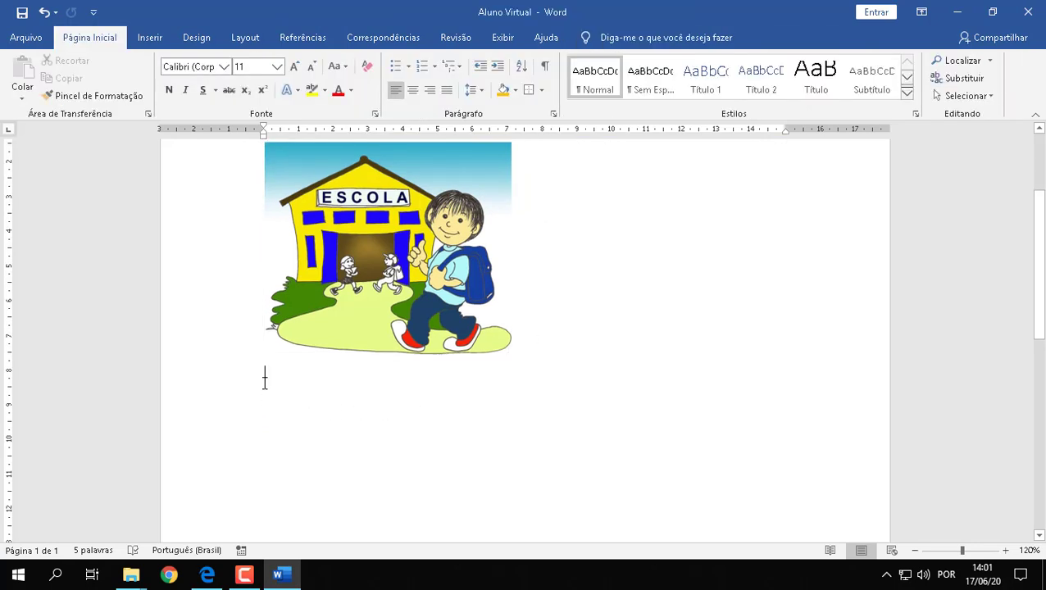
double_click(265, 379)
click(273, 386)
click(151, 39)
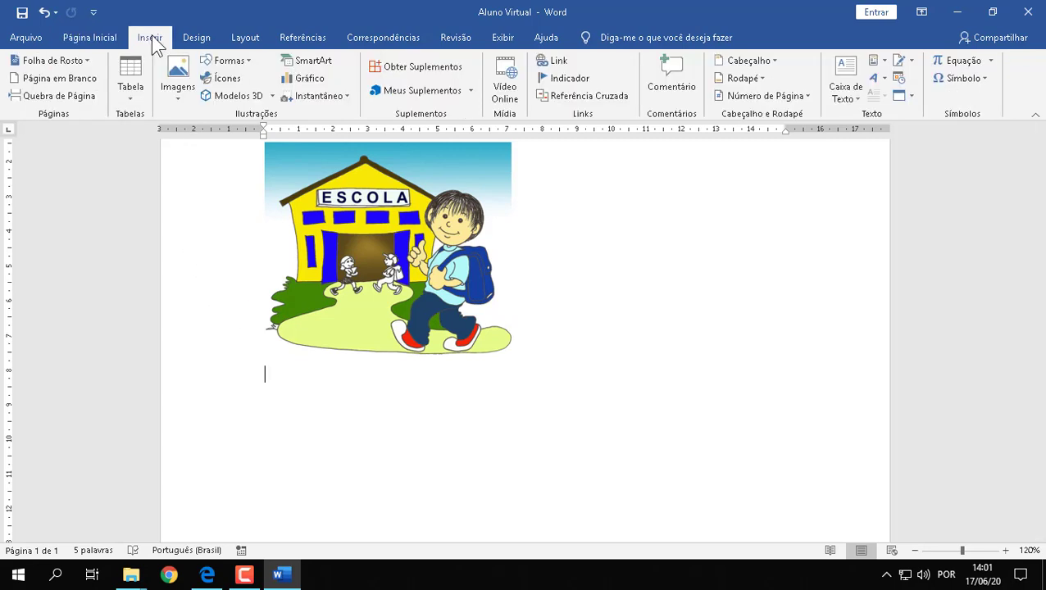
click(133, 97)
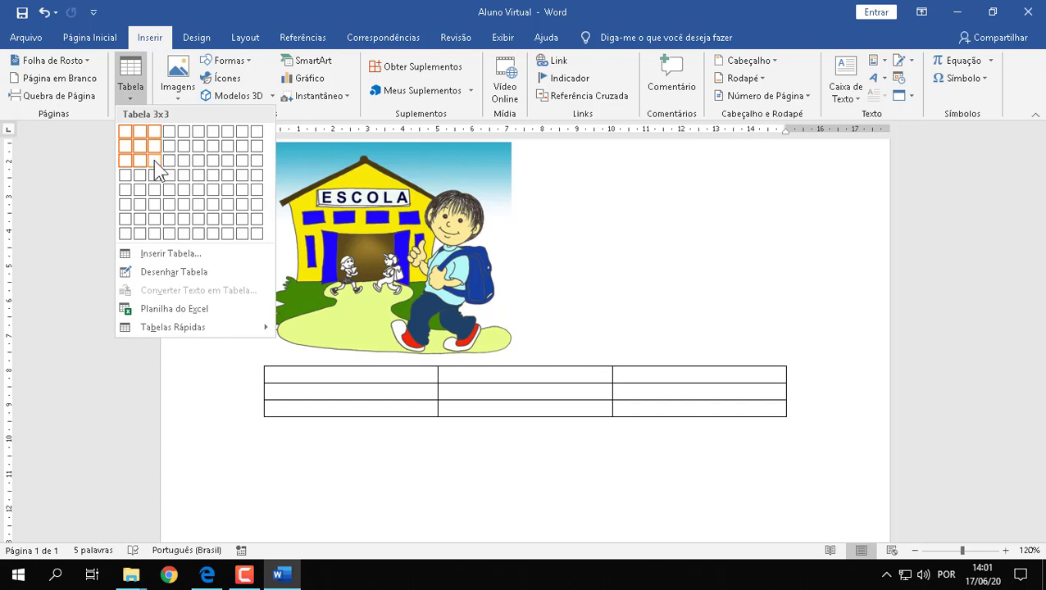
click(153, 160)
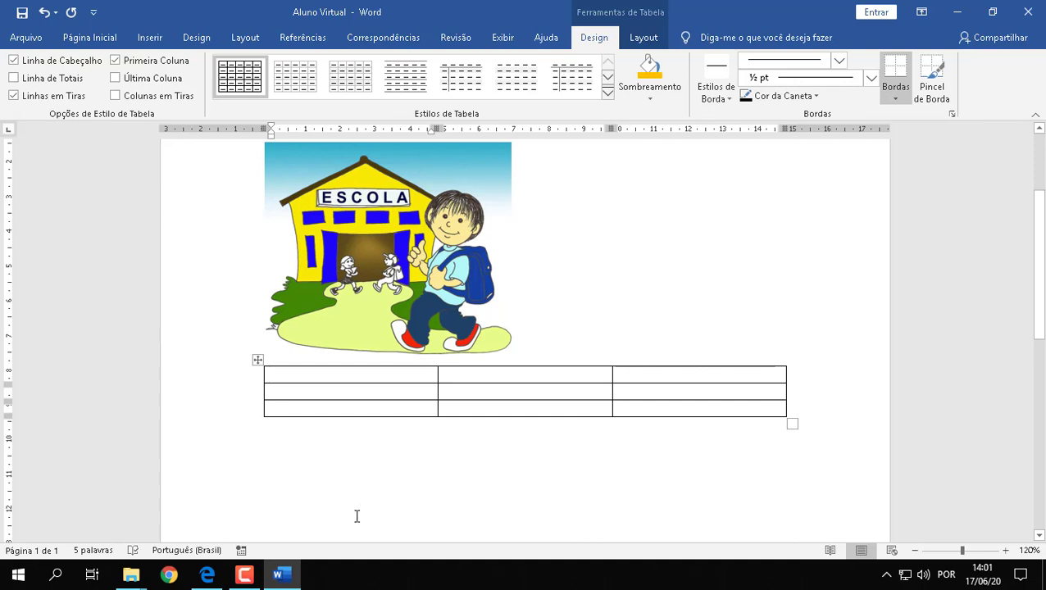
Step: Switch to the handout in Edge and check the sample data for filling in the 3x3 table
mouse_move(218, 575)
click(207, 574)
scroll(549, 311, down, 4)
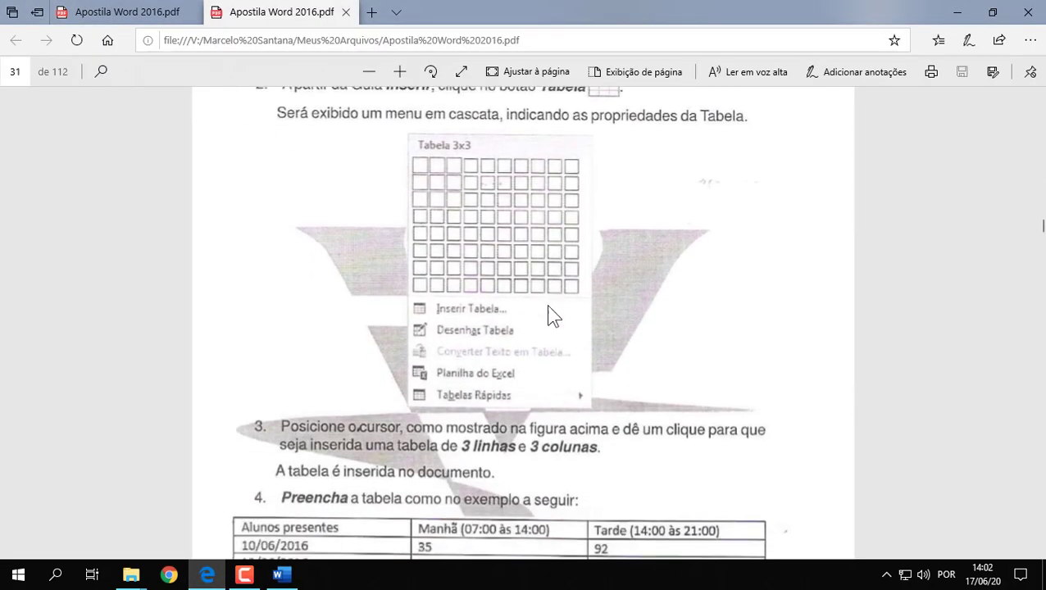
scroll(555, 316, down, 3)
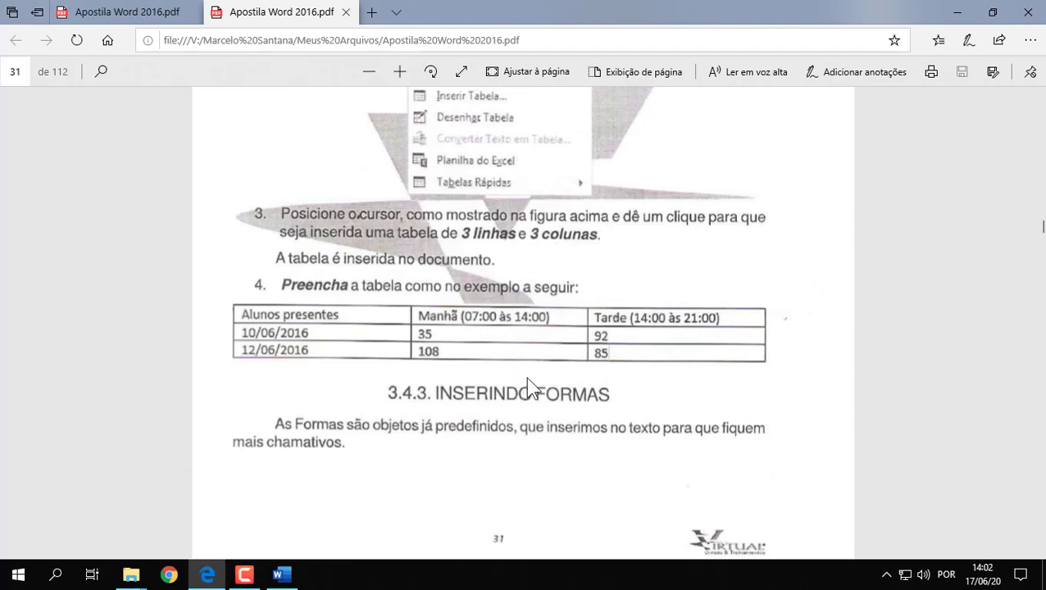
click(244, 574)
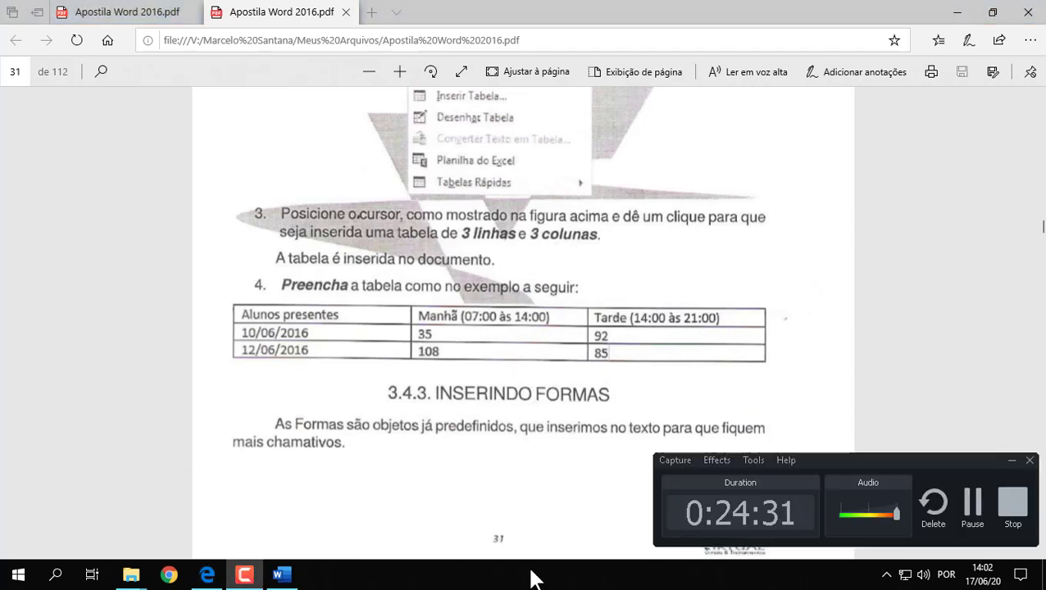
click(968, 496)
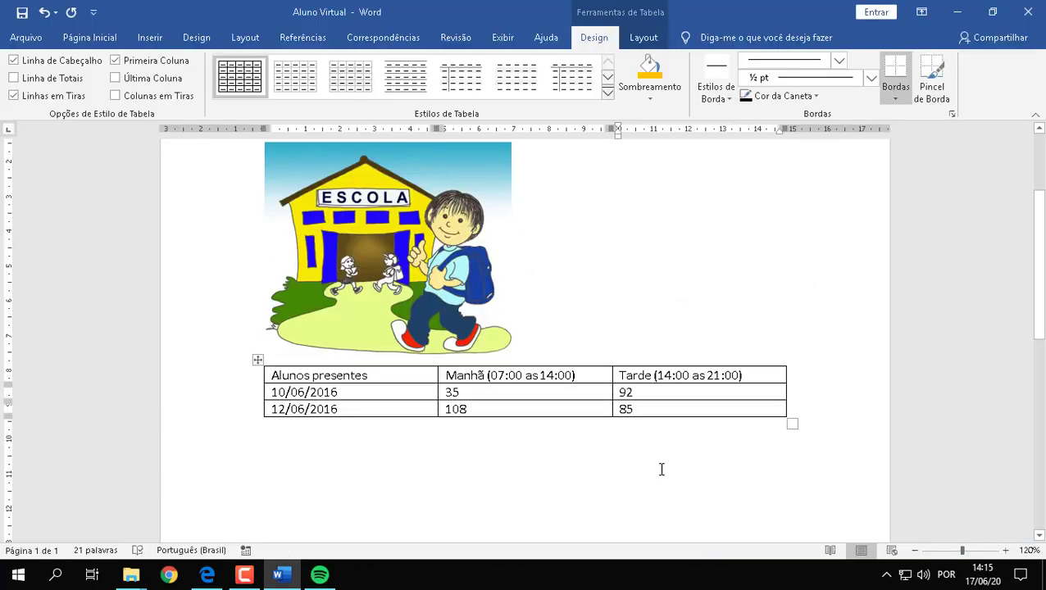
Step: Save the document with the filled-in table, consult the handout's introduction to inserting shapes in Edge, and return to Word
key(ctrl+b)
click(207, 575)
scroll(517, 410, down, 2)
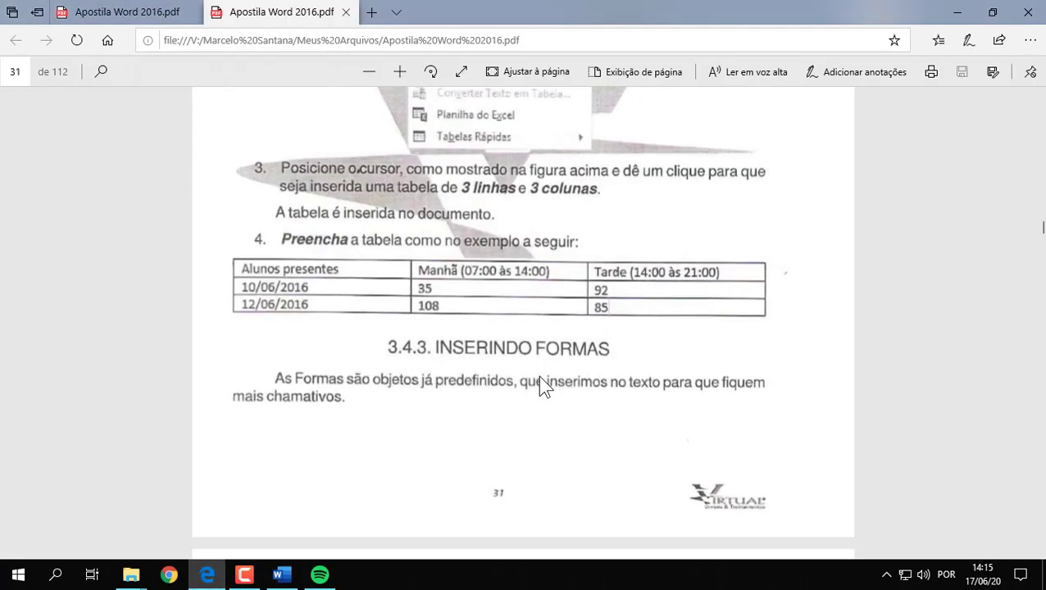
scroll(541, 385, down, 2)
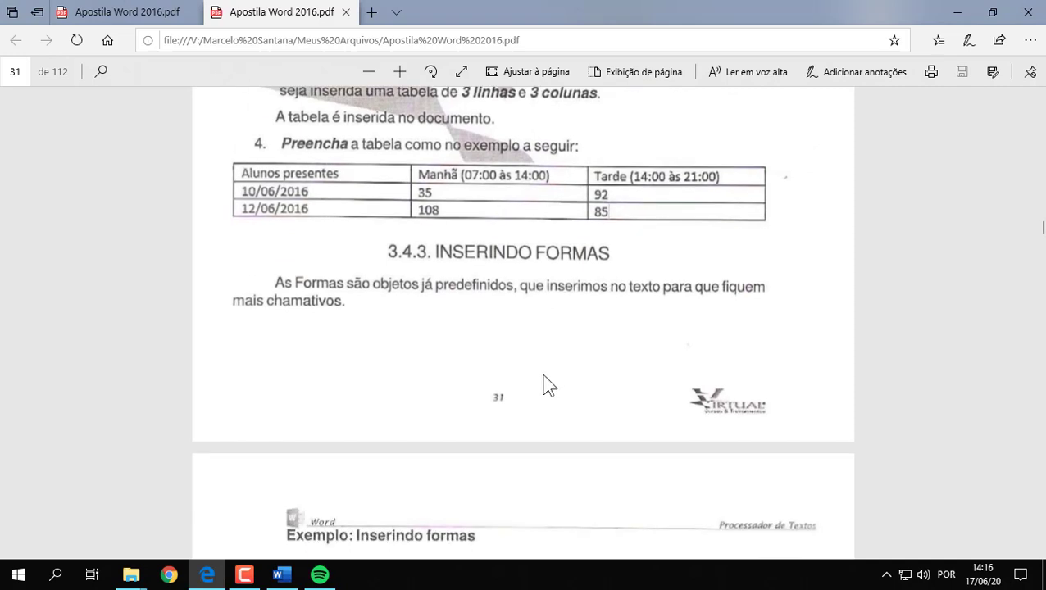
click(281, 575)
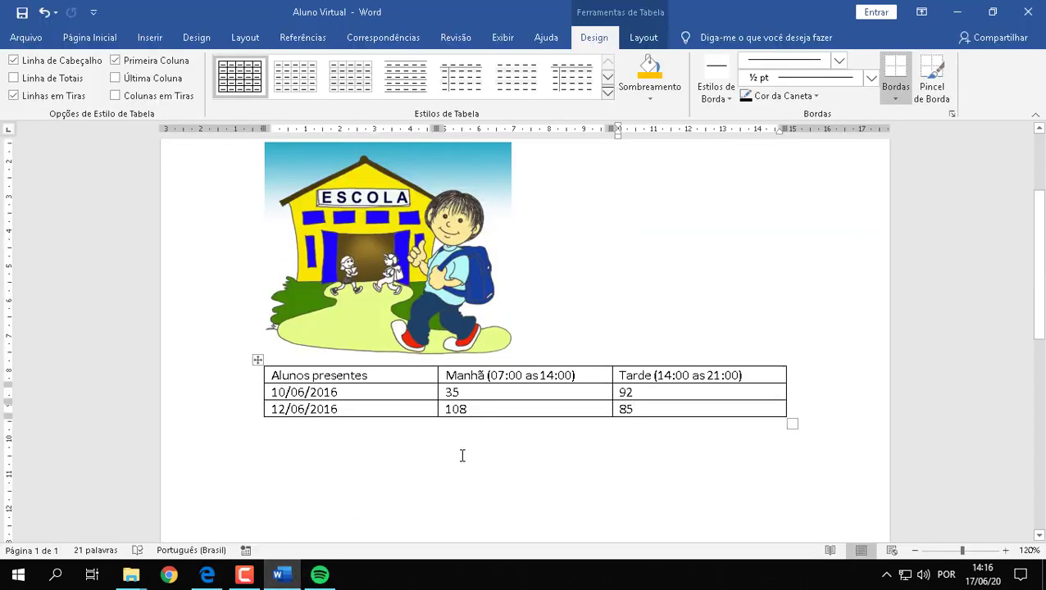
Step: Save the Aluno Virtual document containing the completed attendance table
click(37, 45)
click(63, 205)
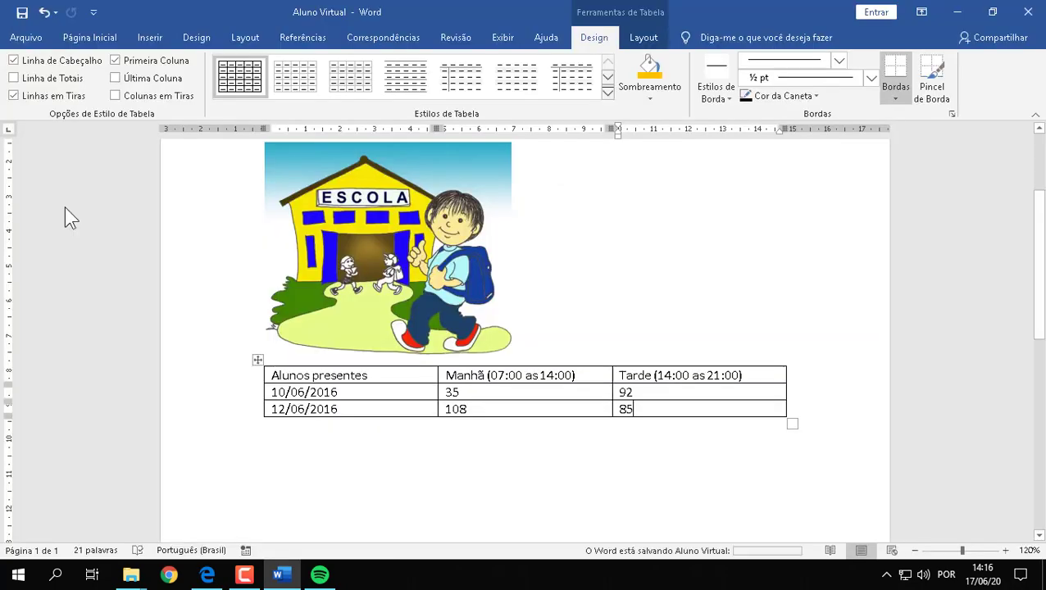
scroll(681, 367, up, 3)
scroll(681, 368, down, 1)
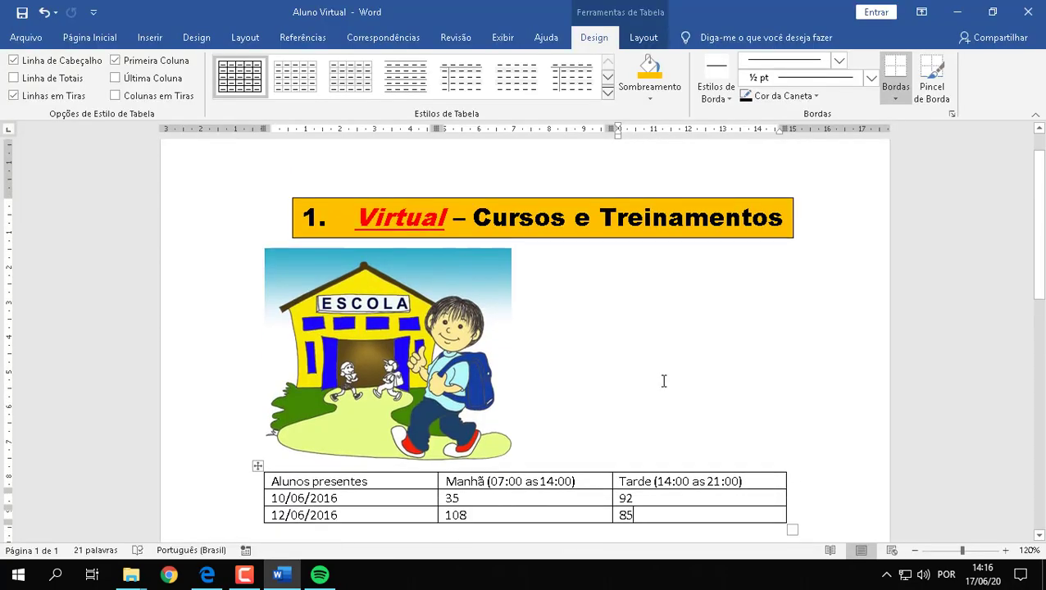
Step: Switch to the handout in Edge, read the example steps for inserting a 5-point star shape, and return to Word
click(208, 575)
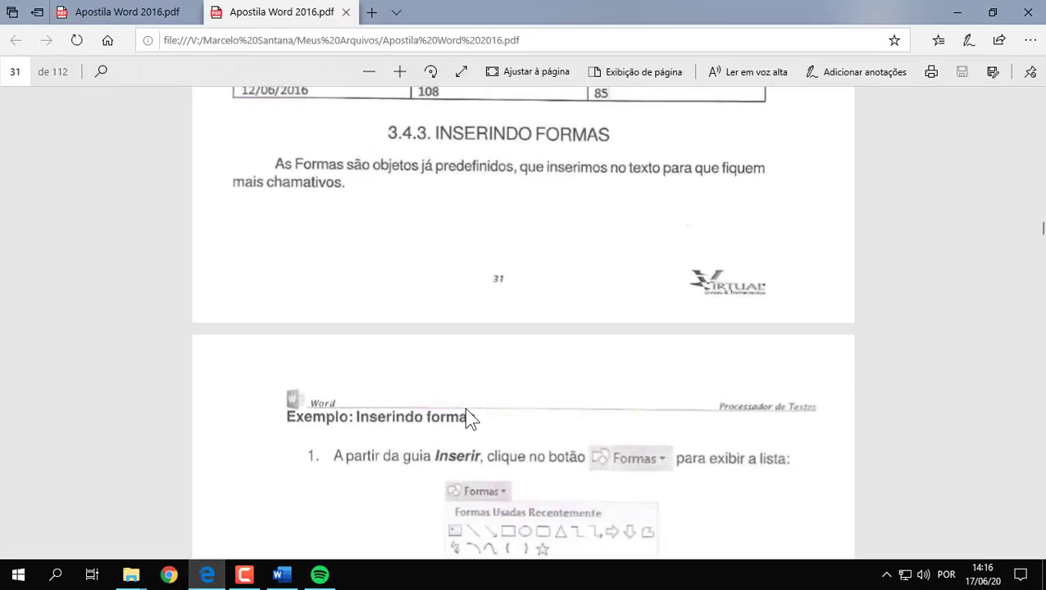
scroll(467, 410, down, 3)
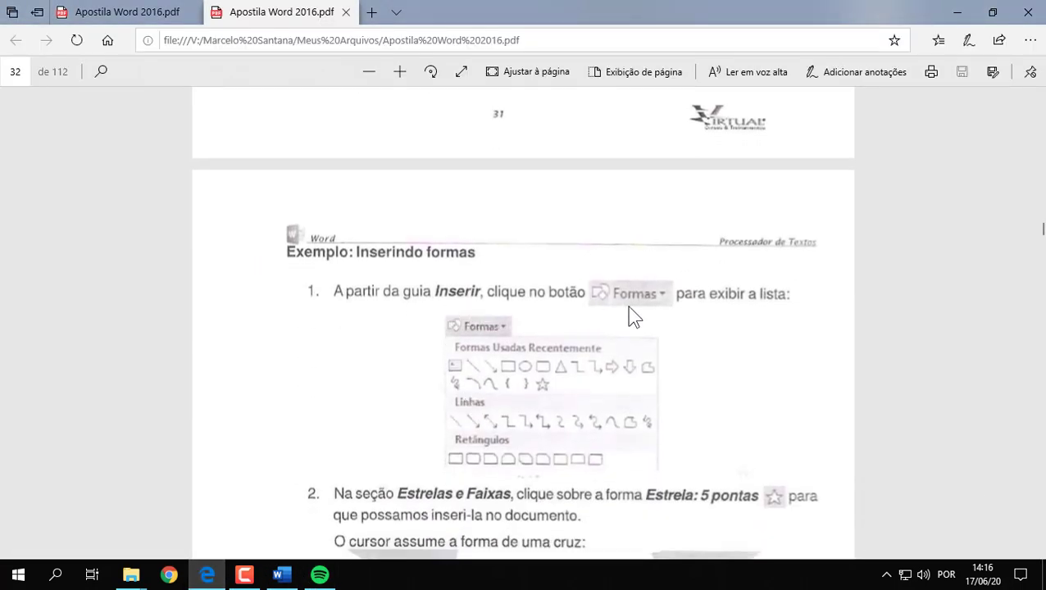
scroll(712, 311, down, 3)
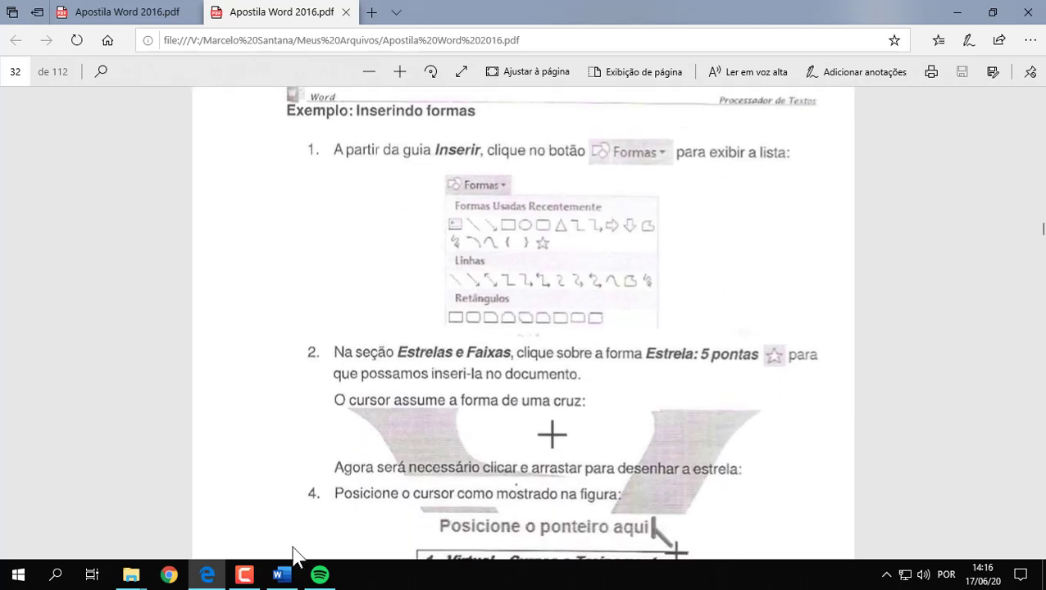
click(282, 575)
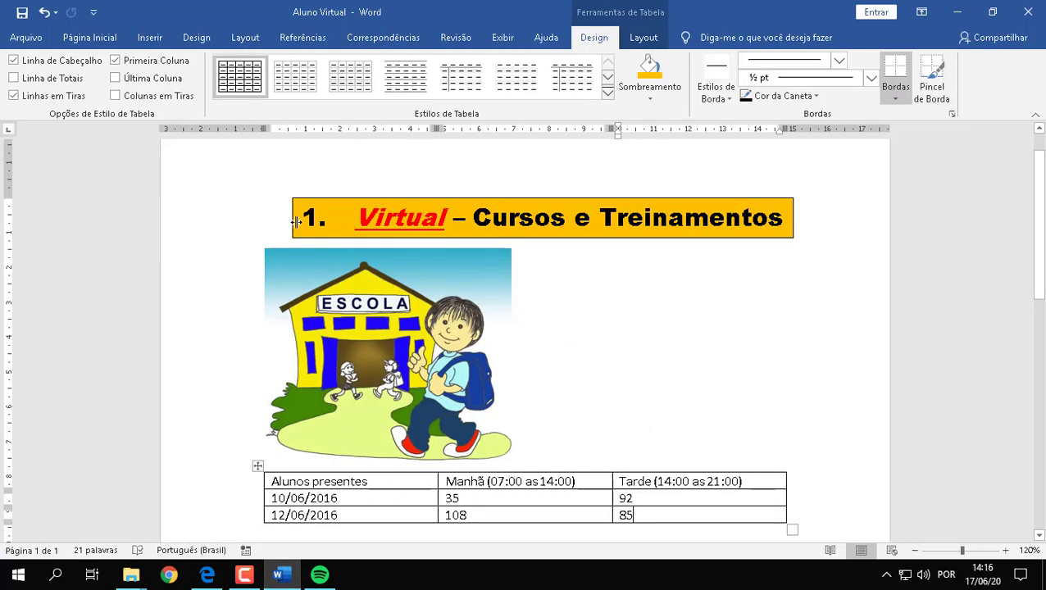
Step: Open the gallery of shapes available for insertion into the document
click(159, 41)
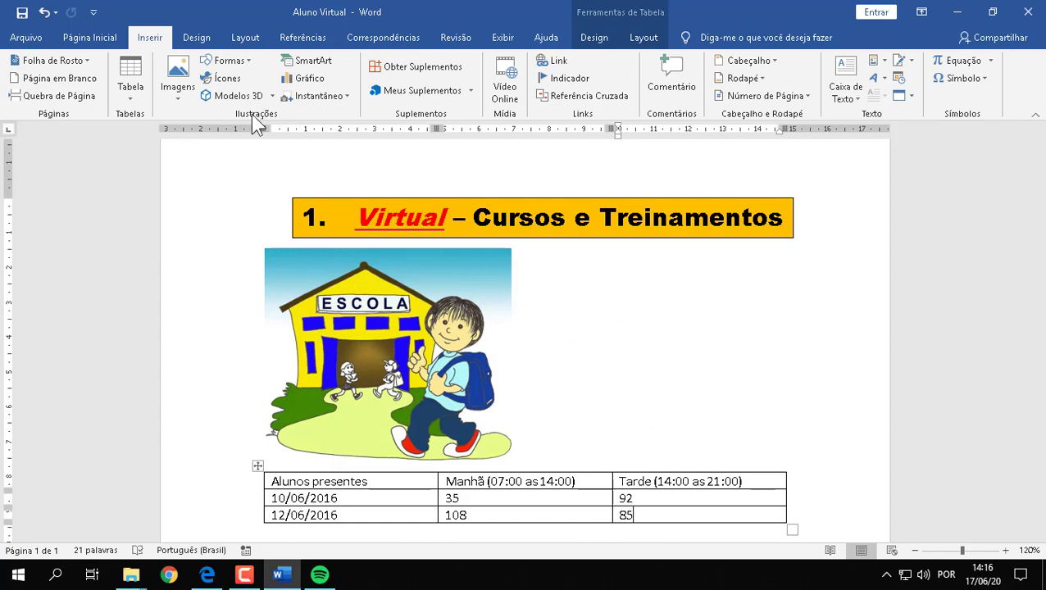
click(249, 62)
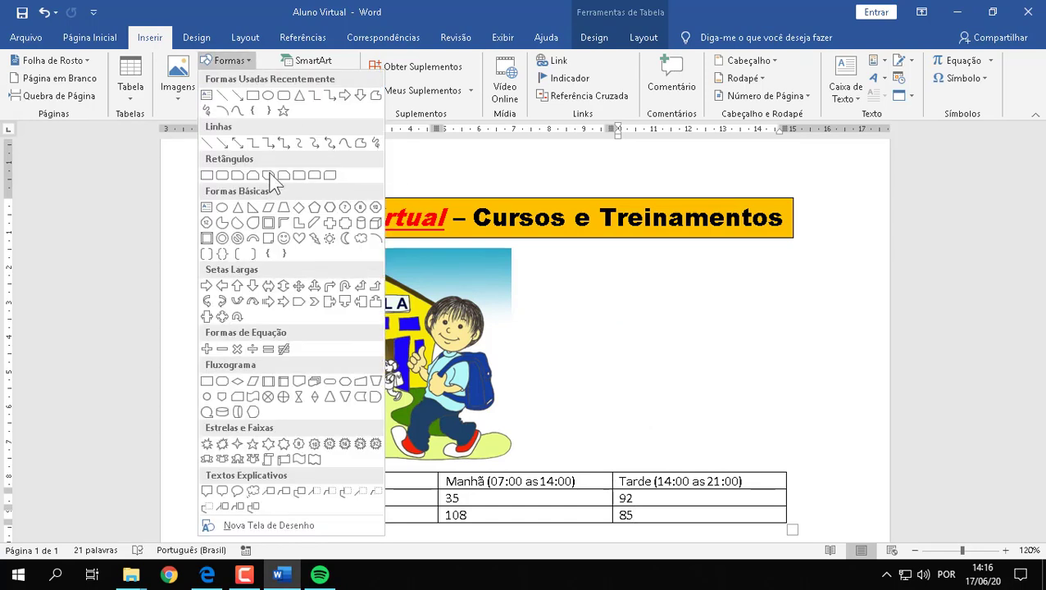